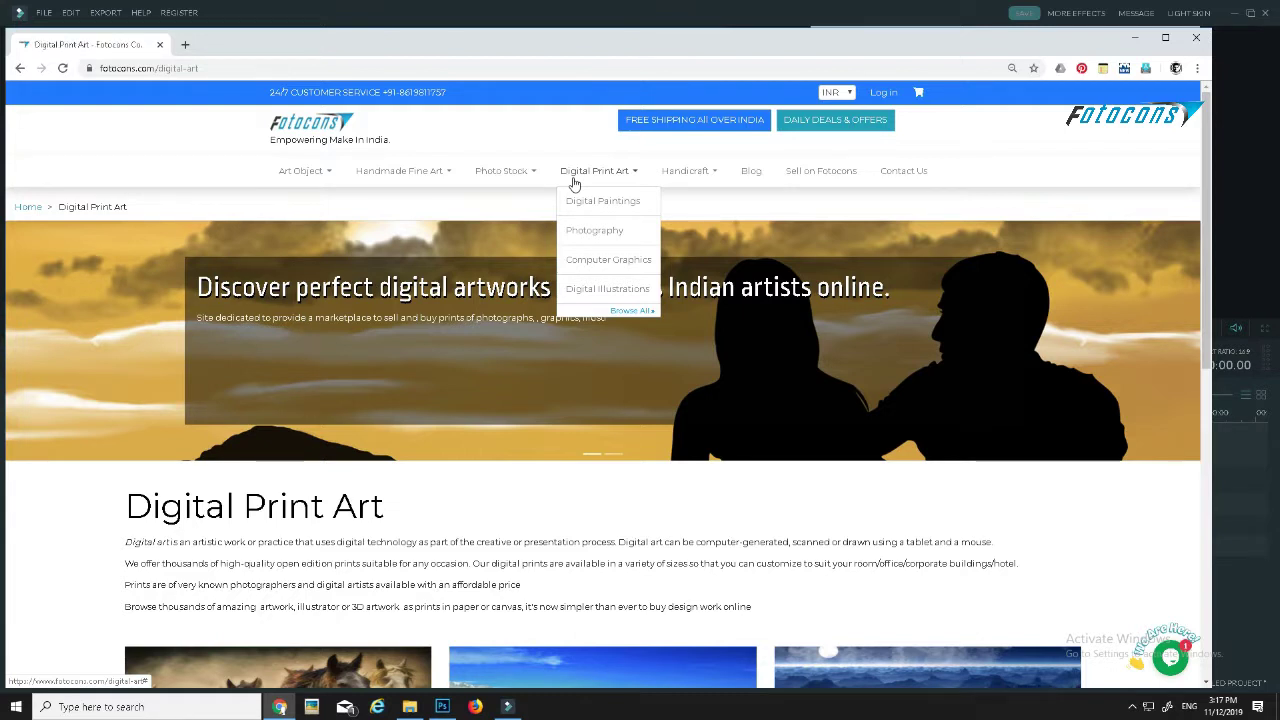
- Go to the Member Login page through the top bar's Log in link
{"action": "mouse_move", "coordinate": [690, 178]}
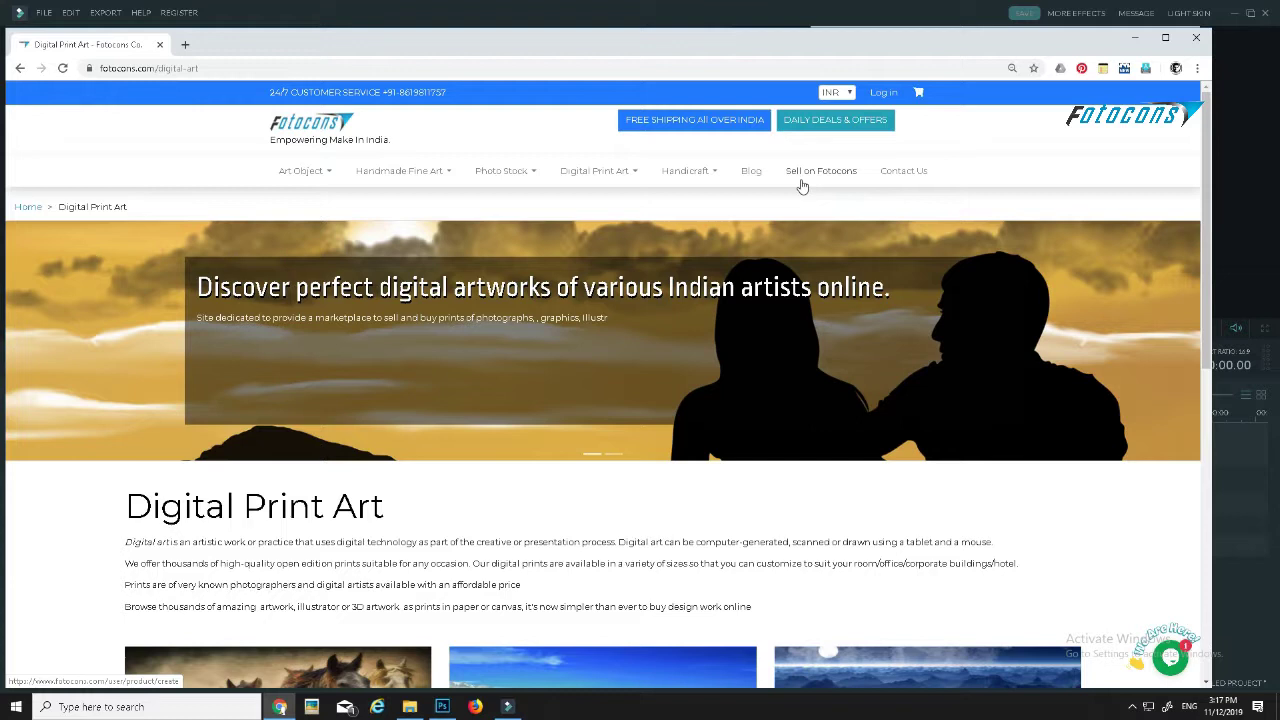
{"action": "left_click", "coordinate": [883, 93]}
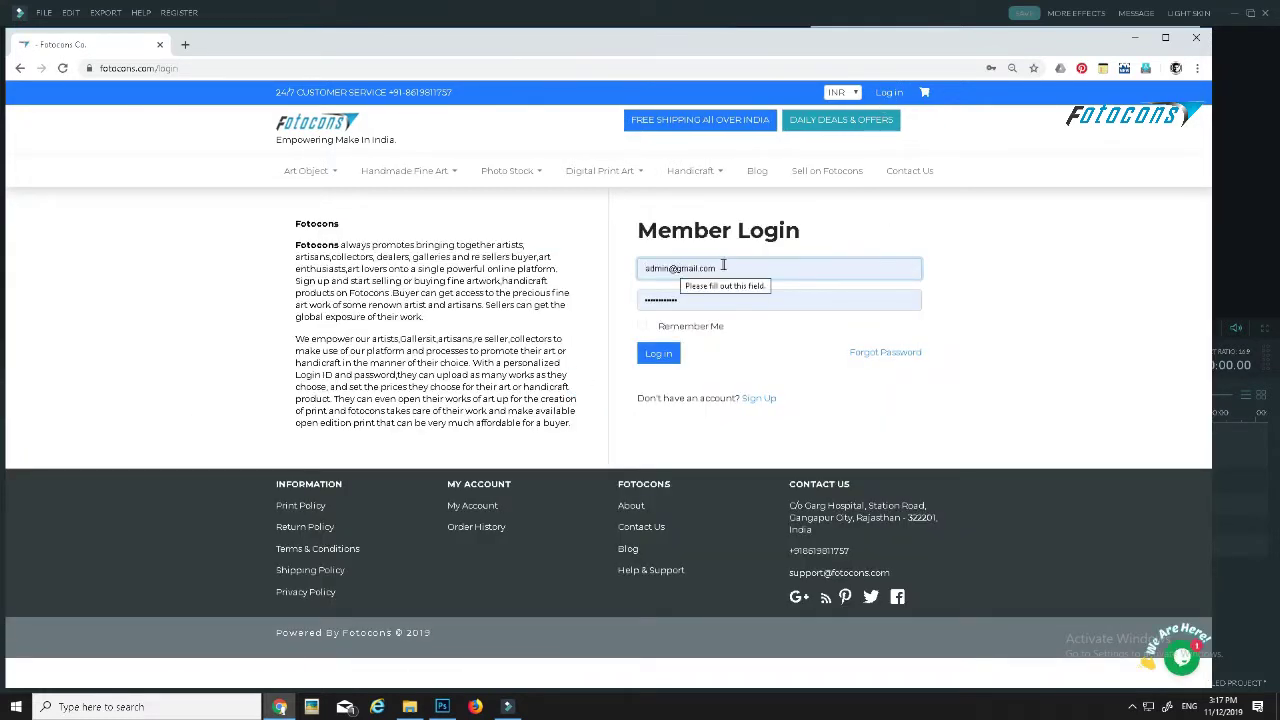
- Autofill the saved e-mail and password, then go to the new-account Sign Up page
{"action": "left_click", "coordinate": [724, 266]}
{"action": "double_click", "coordinate": [722, 266]}
{"action": "left_click_drag", "start_coordinate": [755, 270], "coordinate": [614, 278]}
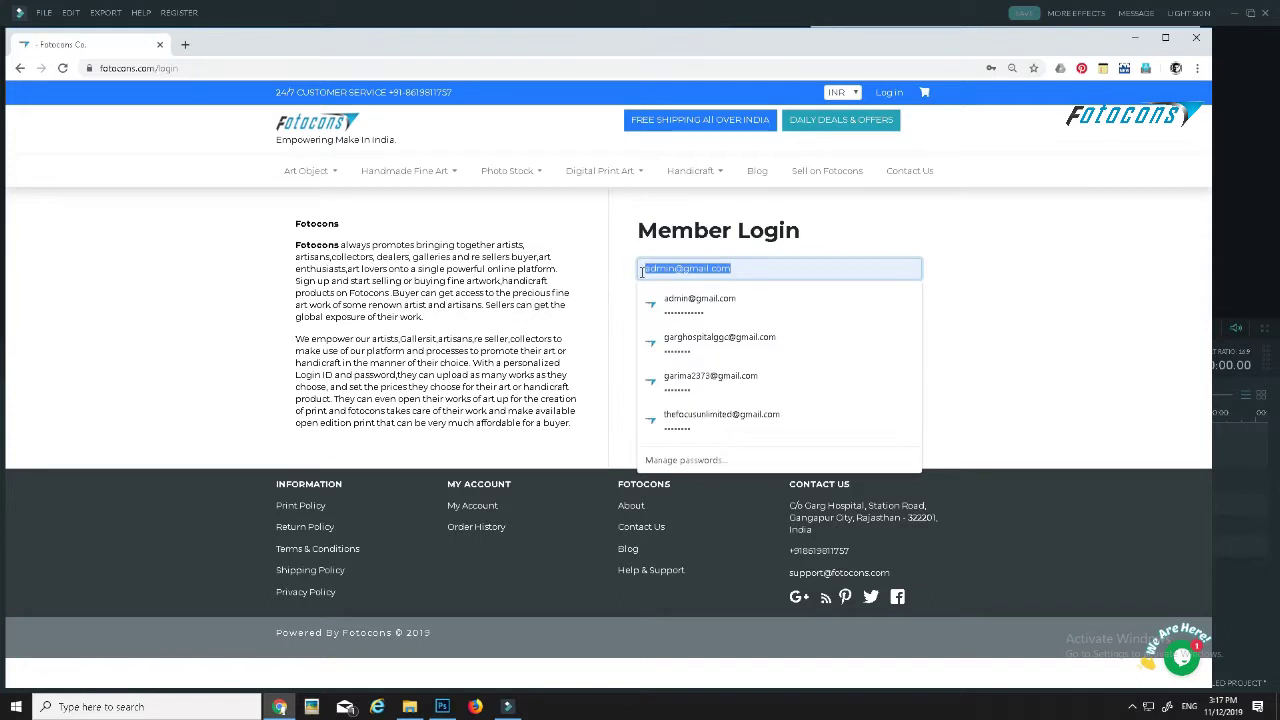
{"action": "left_click", "coordinate": [762, 267]}
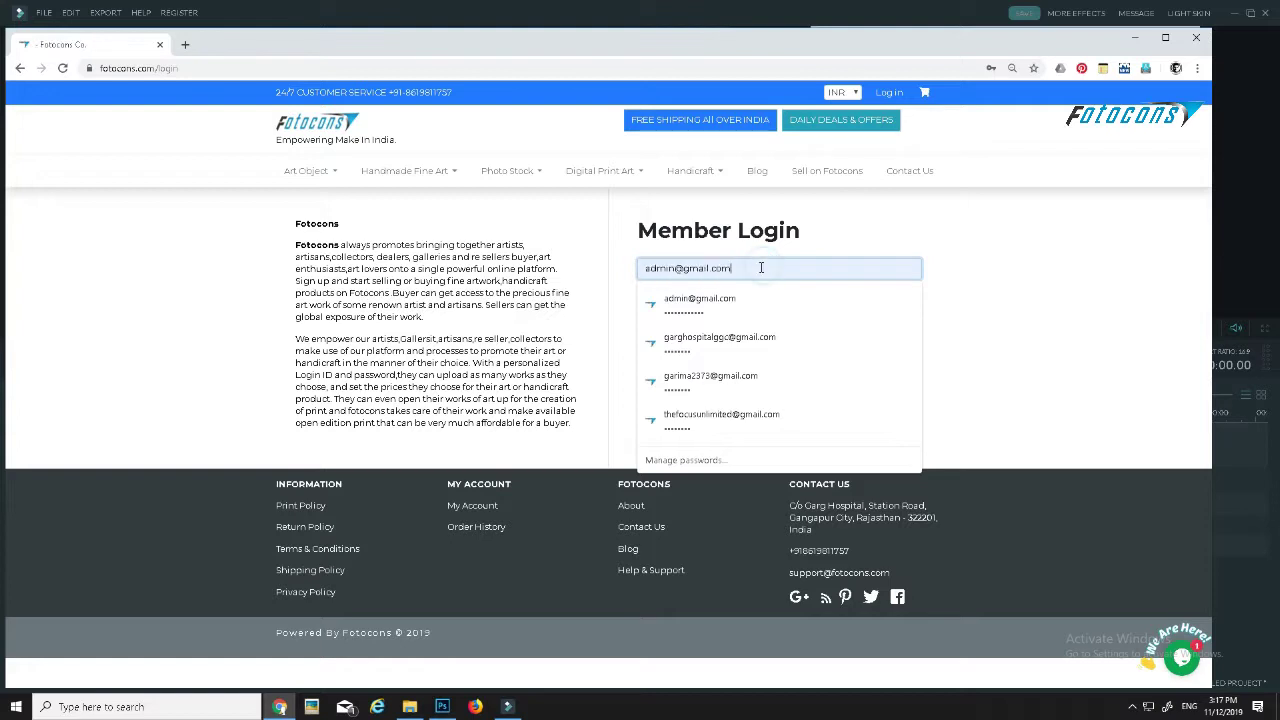
{"action": "left_click", "coordinate": [875, 230]}
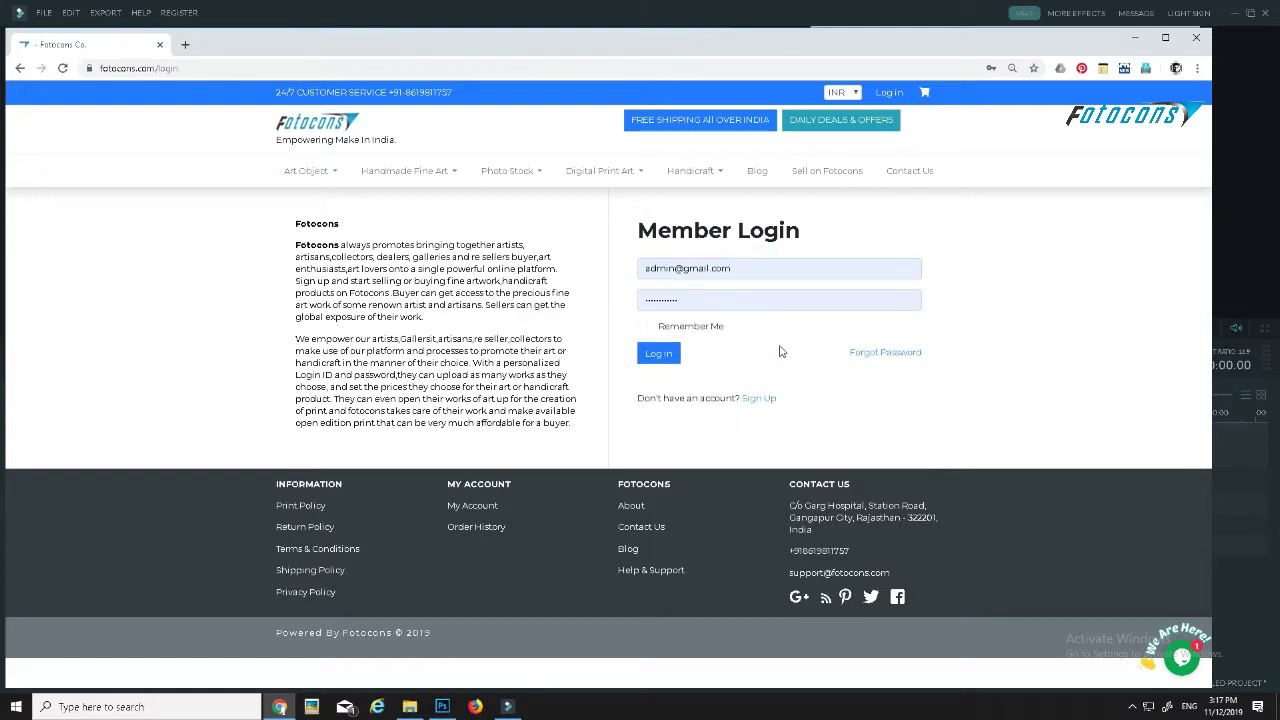
{"action": "left_click", "coordinate": [763, 400]}
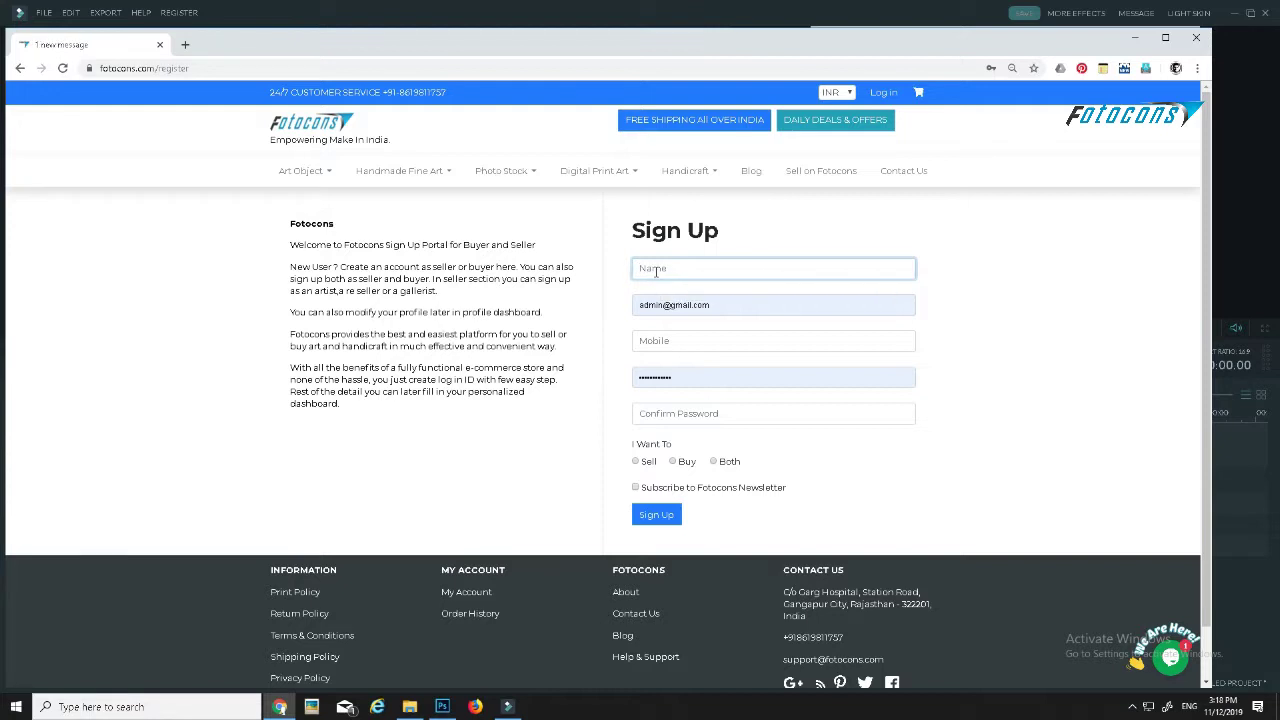
{"action": "left_click", "coordinate": [734, 304]}
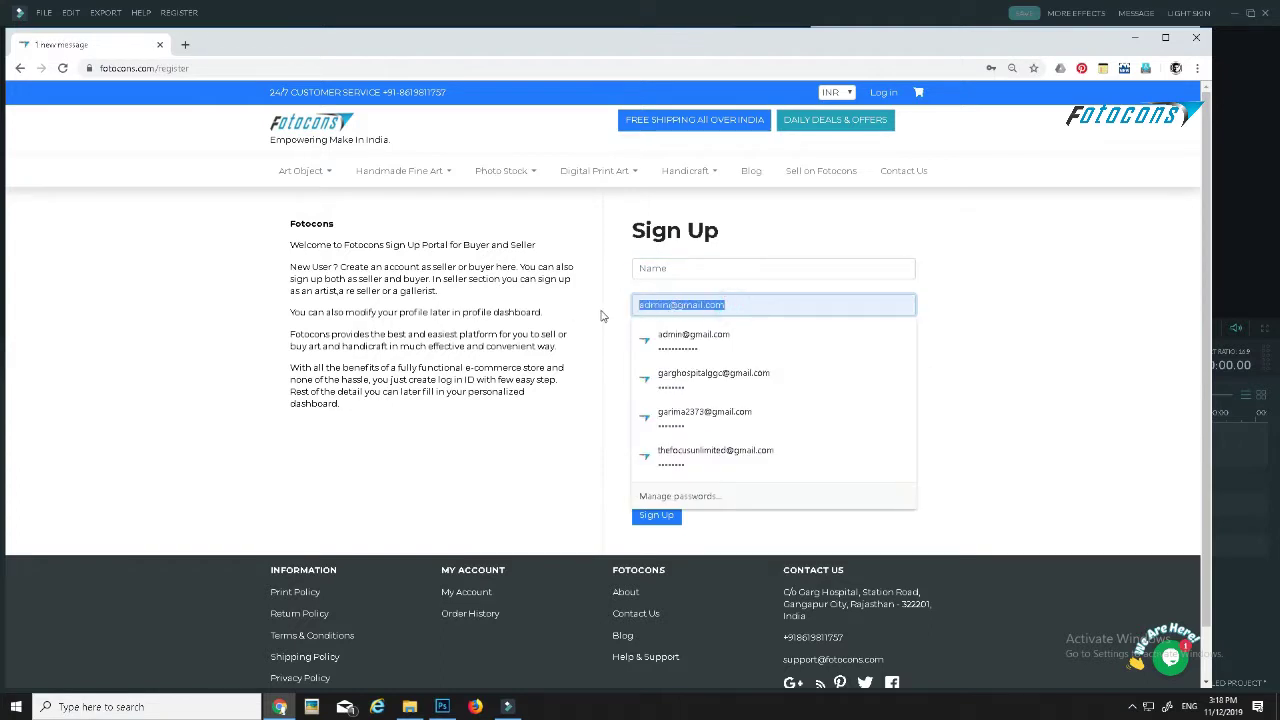
{"action": "key", "text": "Return"}
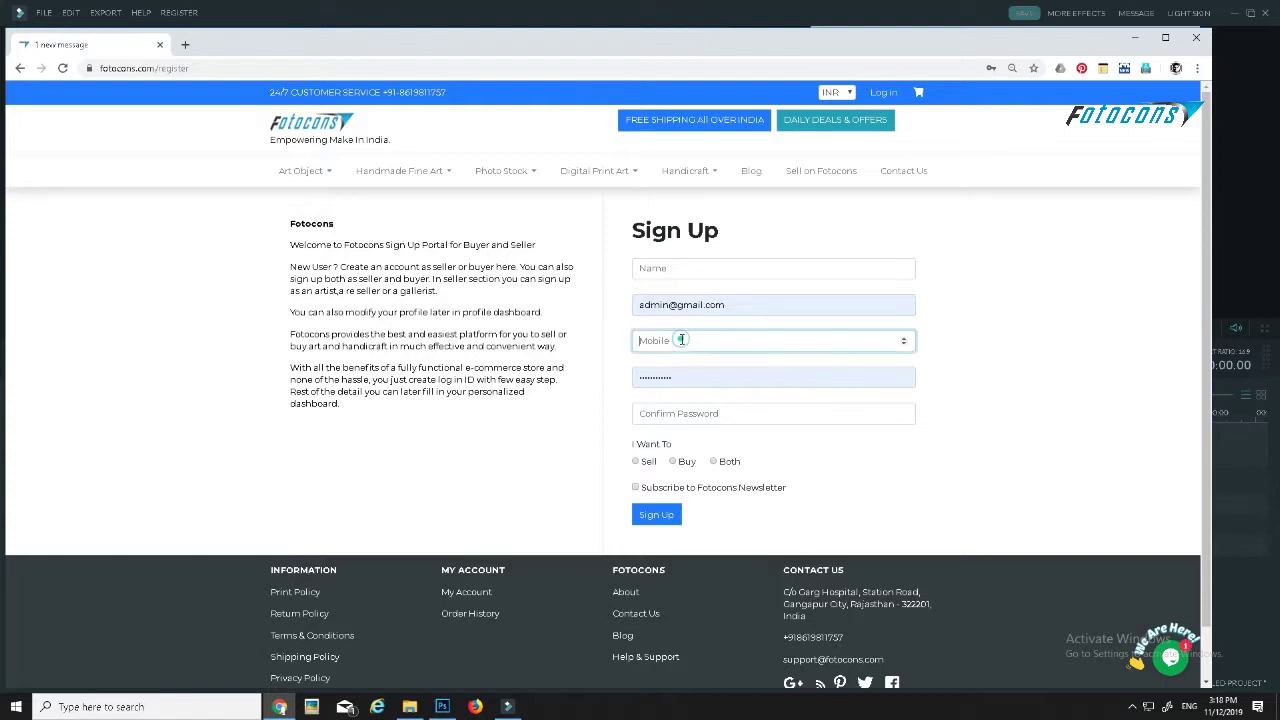
{"action": "left_click", "coordinate": [681, 340]}
- Choose Sell, tick Photo Stock, the next art type and the newsletter, then return to Member Login
{"action": "left_click", "coordinate": [636, 462]}
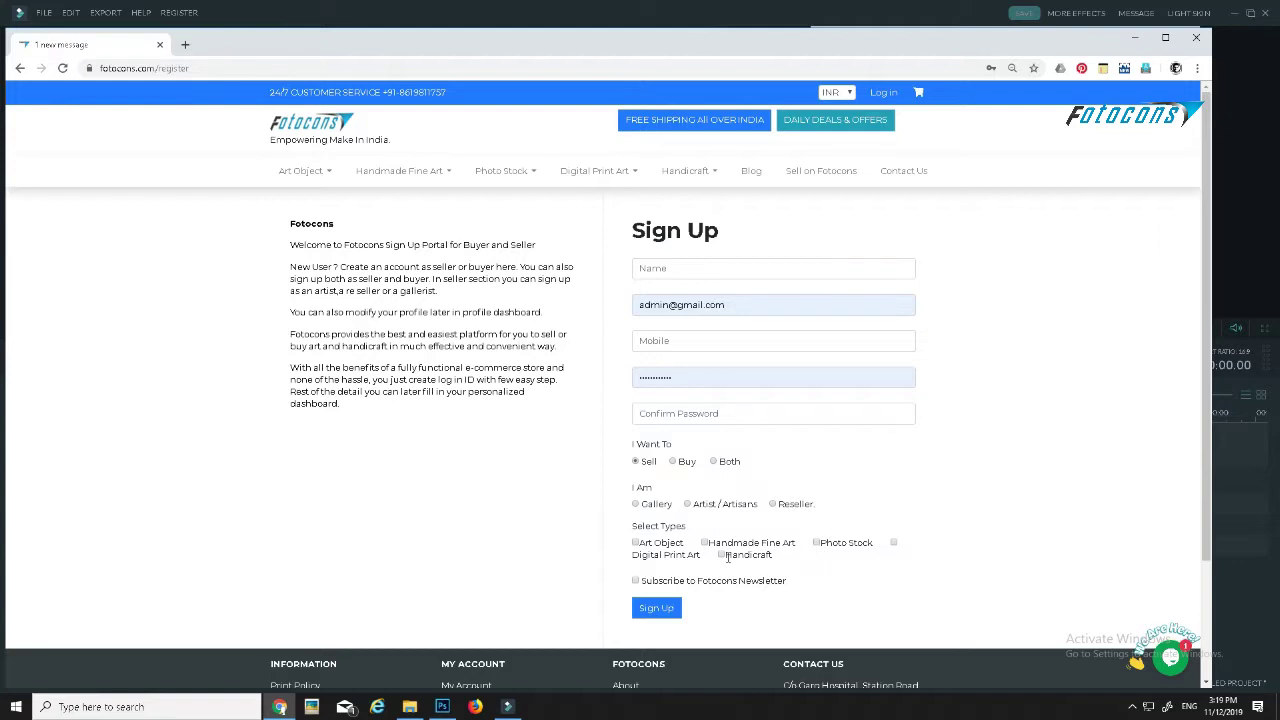
{"action": "left_click", "coordinate": [894, 543]}
{"action": "left_click", "coordinate": [817, 542]}
{"action": "left_click", "coordinate": [636, 581]}
{"action": "left_click", "coordinate": [885, 94]}
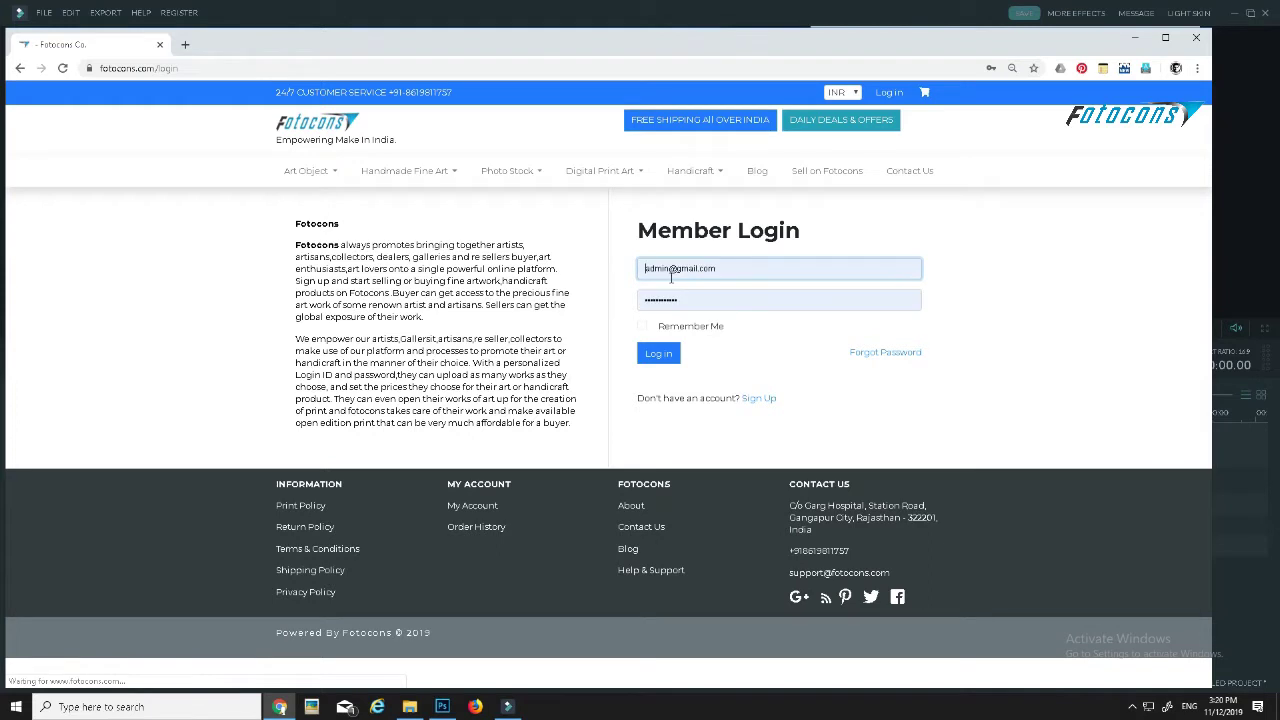
- Log in with the other saved seller account, filtering the saved logins by its e-mail
{"action": "left_click", "coordinate": [728, 270]}
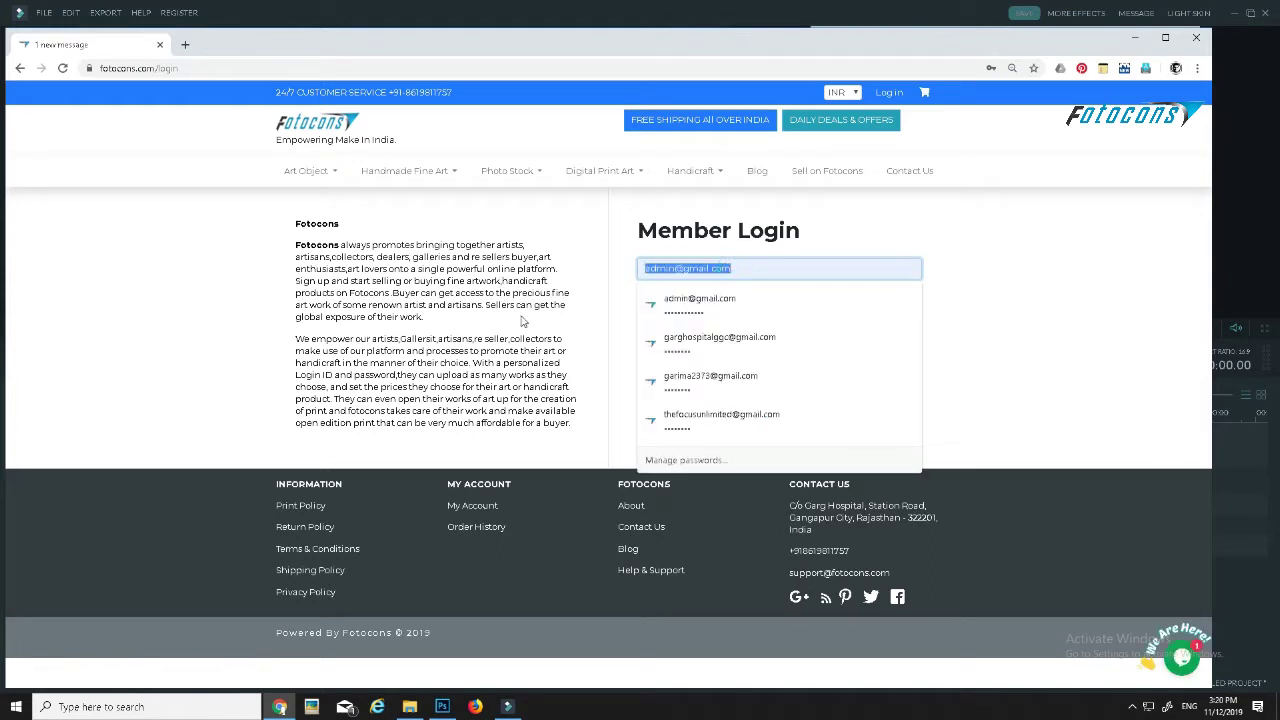
{"action": "type", "text": "thefocusu"}
{"action": "type", "text": "limited"}
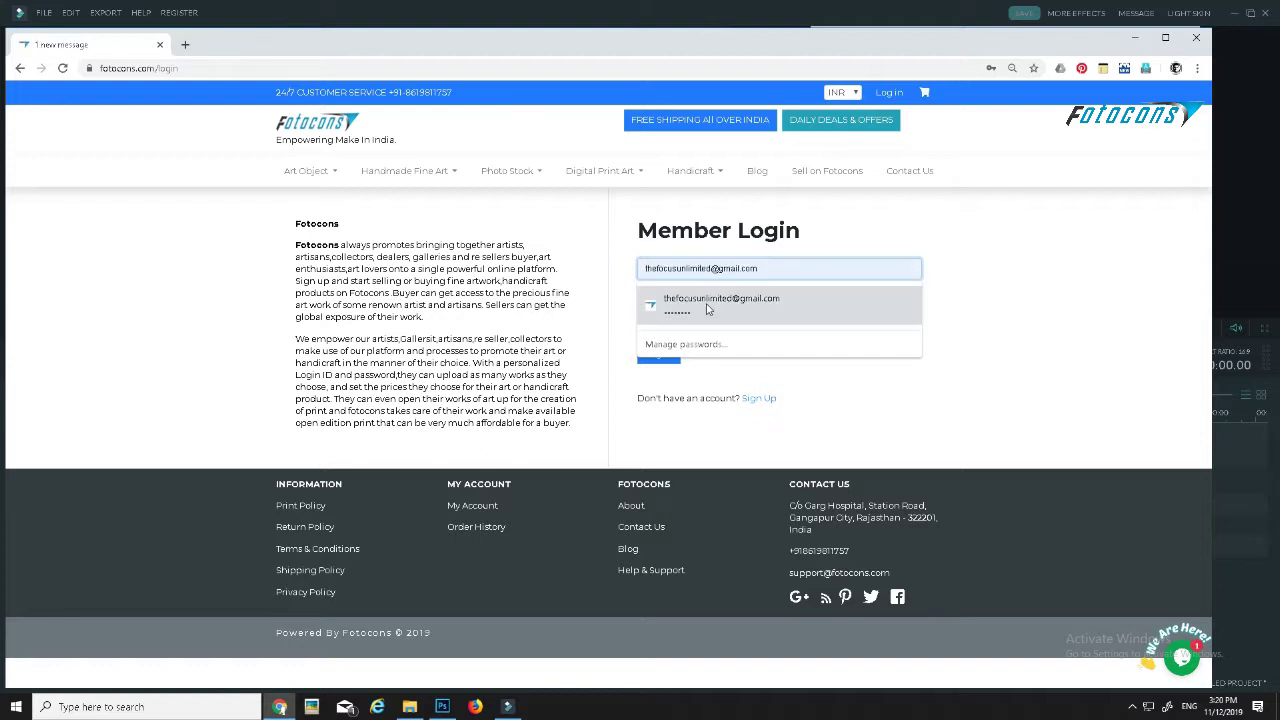
{"action": "left_click", "coordinate": [712, 301]}
{"action": "left_click", "coordinate": [663, 356]}
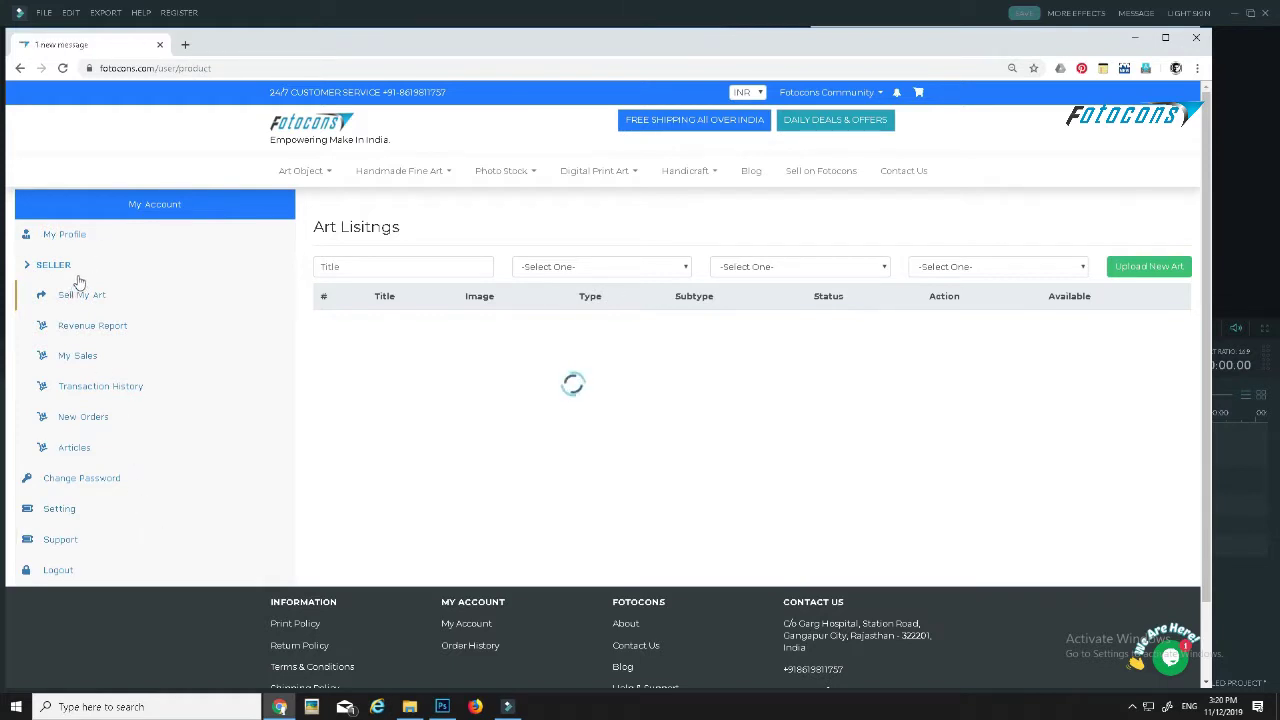
{"action": "scroll", "coordinate": [86, 321], "scroll_direction": "down", "scroll_amount": 1}
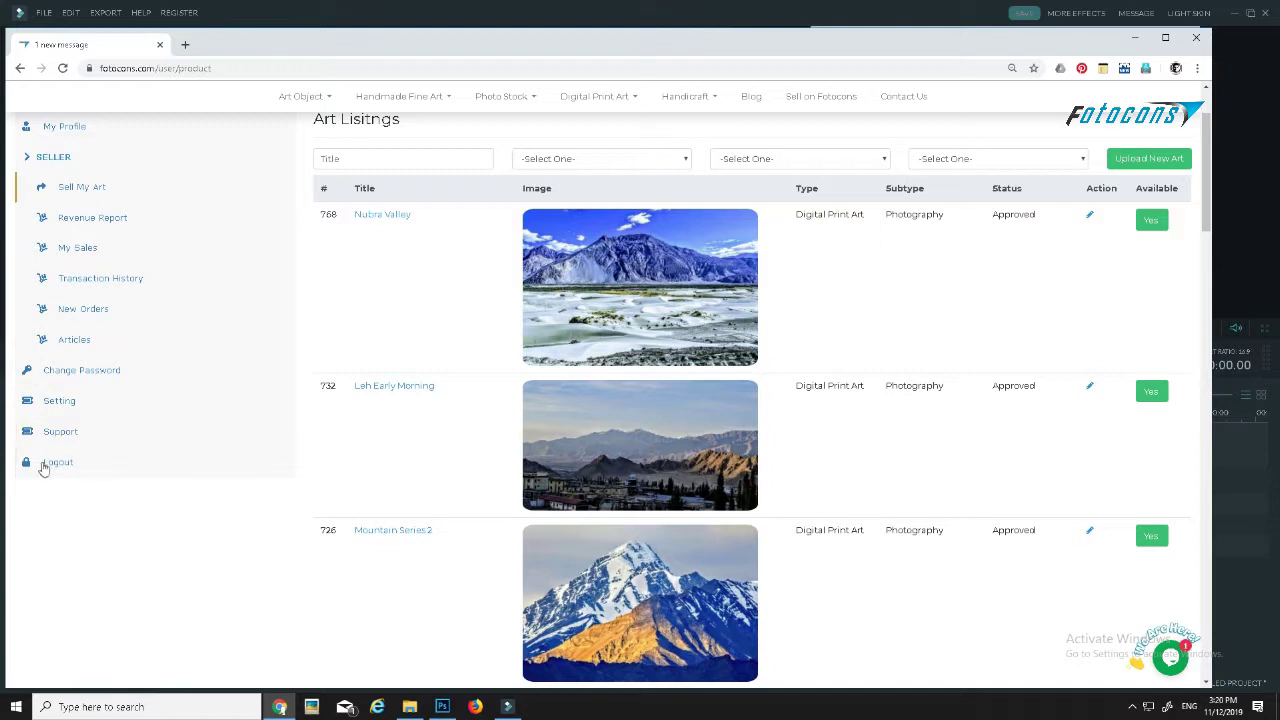
{"action": "scroll", "coordinate": [90, 462], "scroll_direction": "up", "scroll_amount": 1}
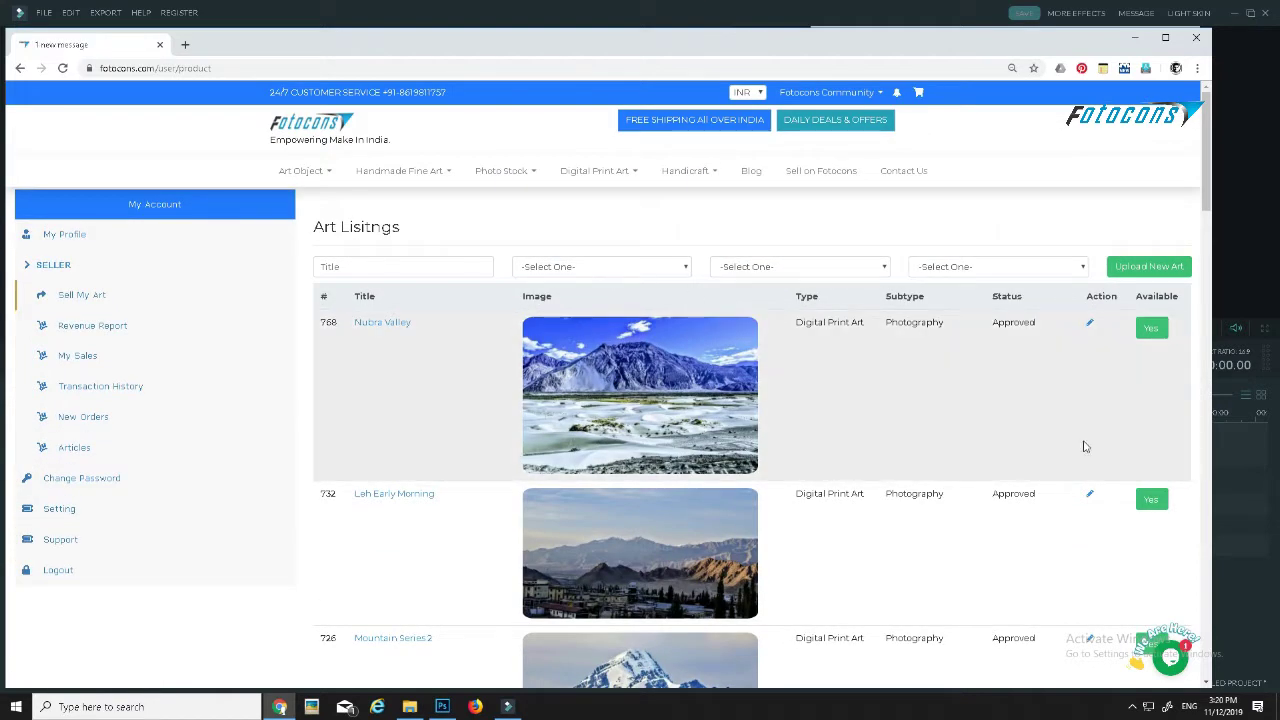
{"action": "mouse_move", "coordinate": [640, 373]}
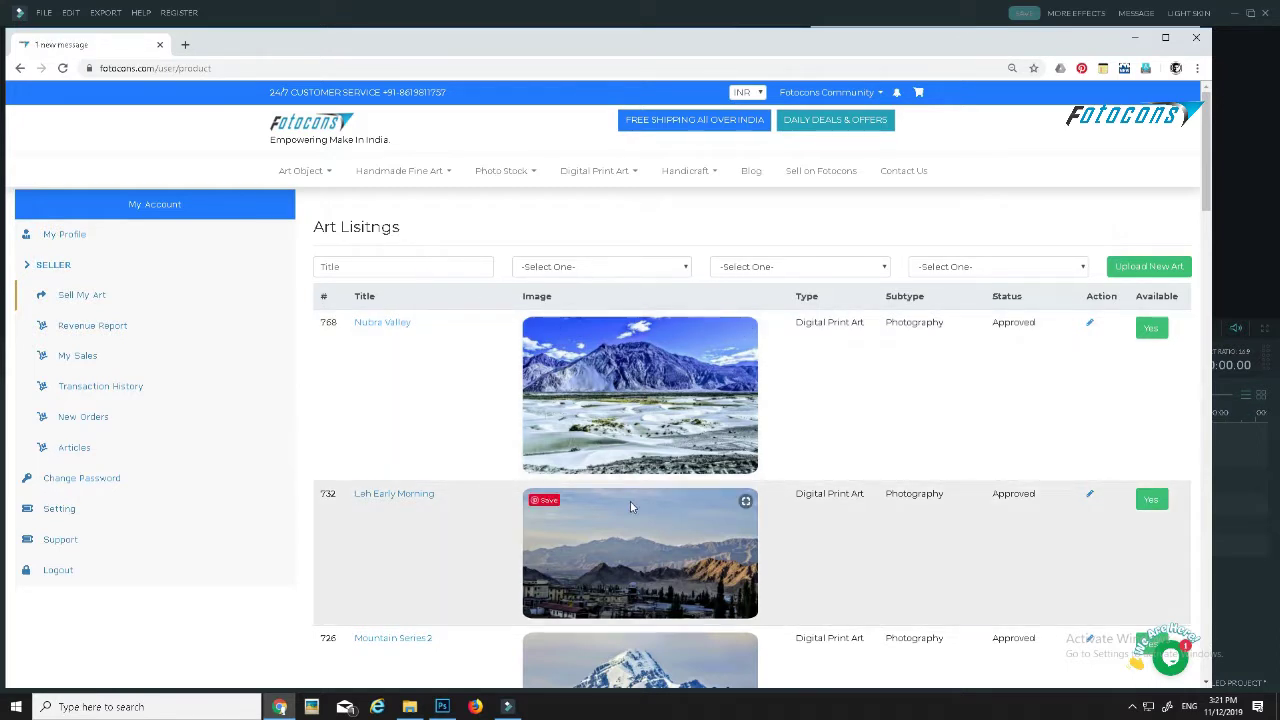
{"action": "left_click", "coordinate": [594, 270]}
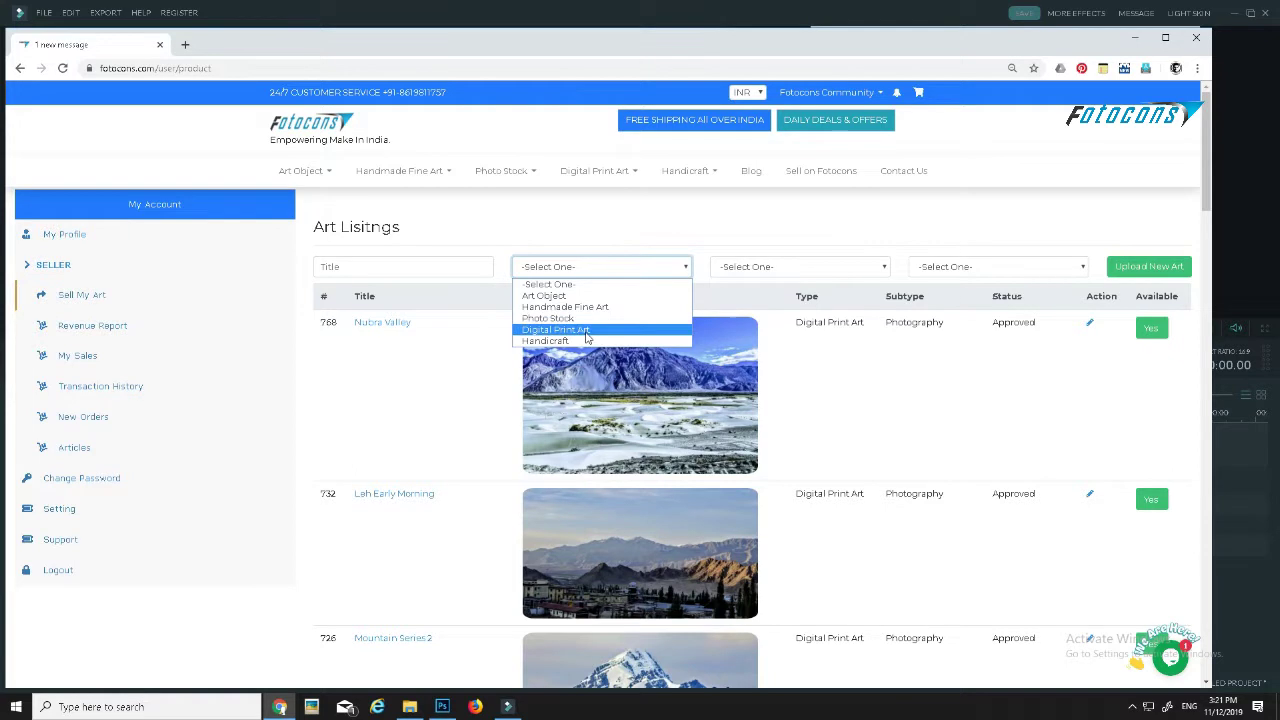
{"action": "left_click", "coordinate": [720, 266]}
{"action": "left_click", "coordinate": [938, 270]}
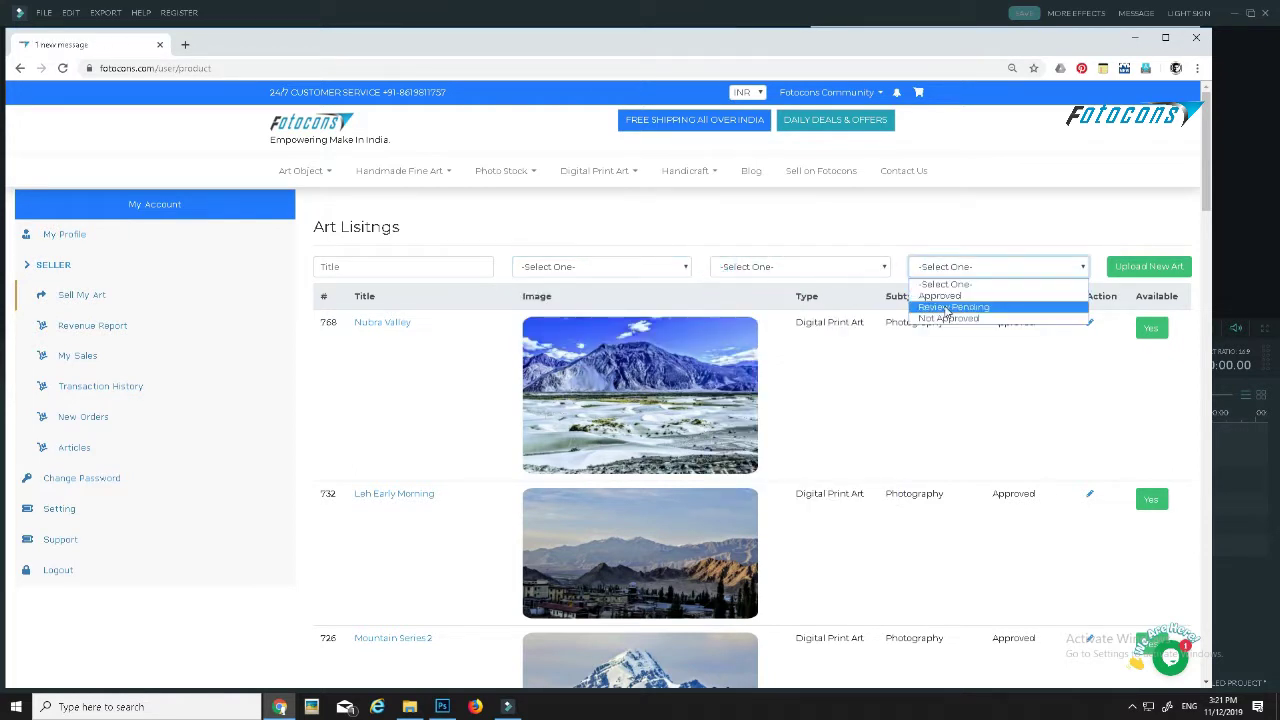
{"action": "left_click", "coordinate": [977, 256]}
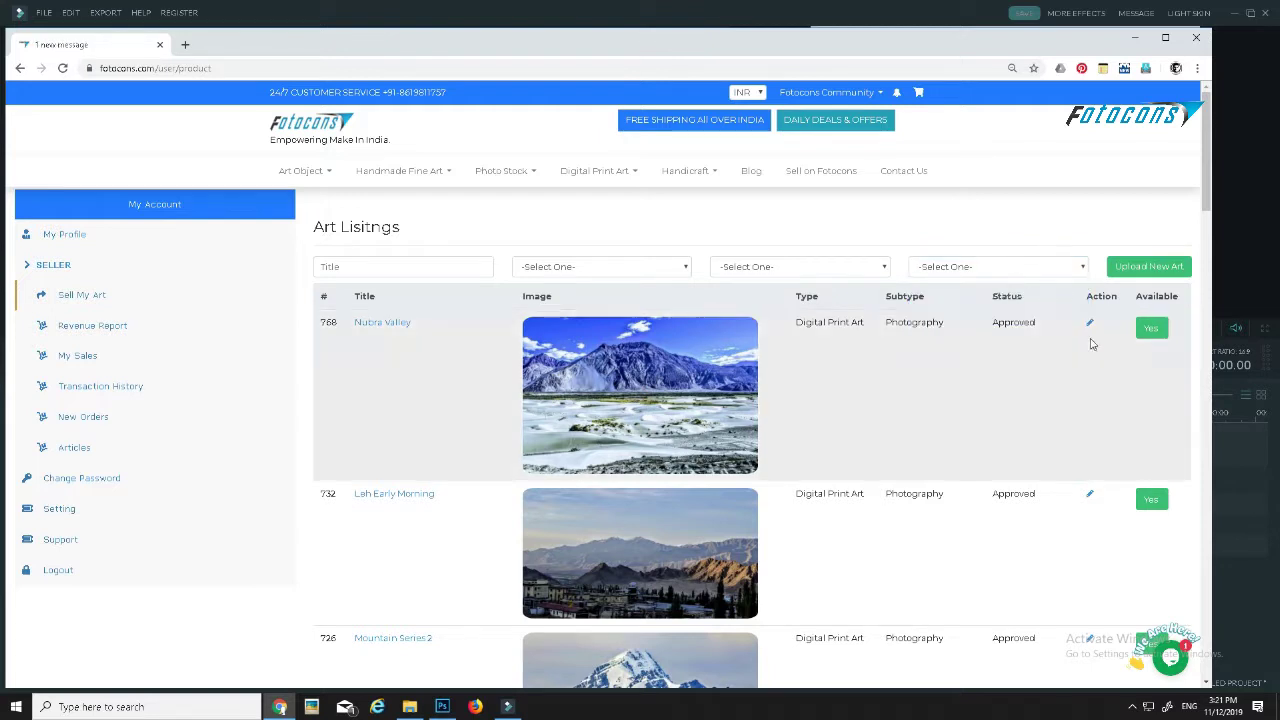
{"action": "left_click", "coordinate": [1152, 267]}
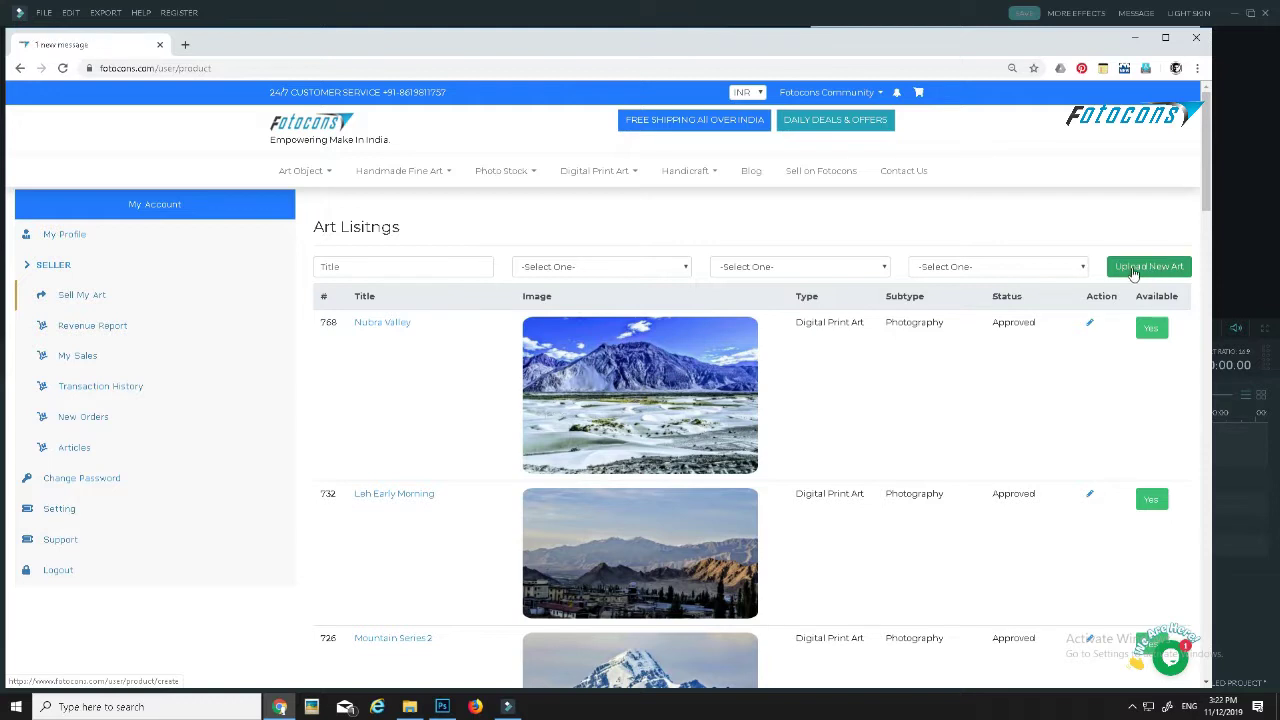
- Start a new art upload with art type Digital Print Art and sub type Photography
{"action": "left_click", "coordinate": [1147, 268]}
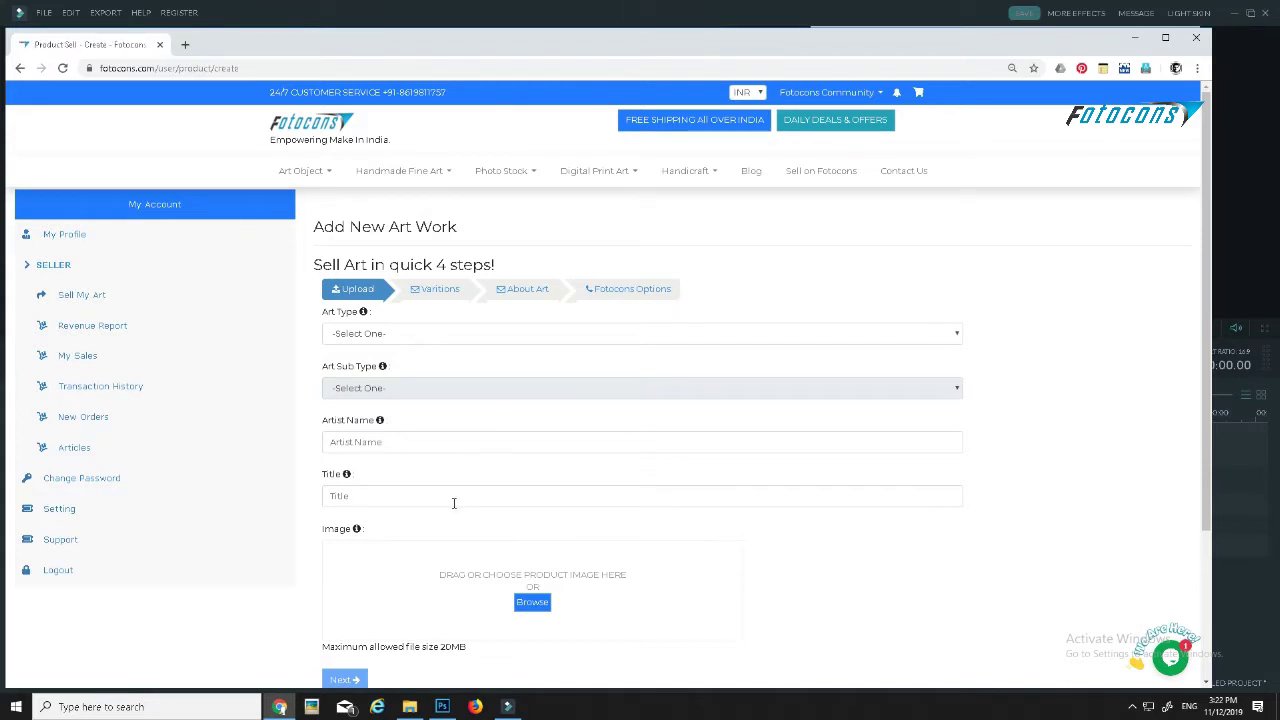
{"action": "left_click", "coordinate": [410, 340]}
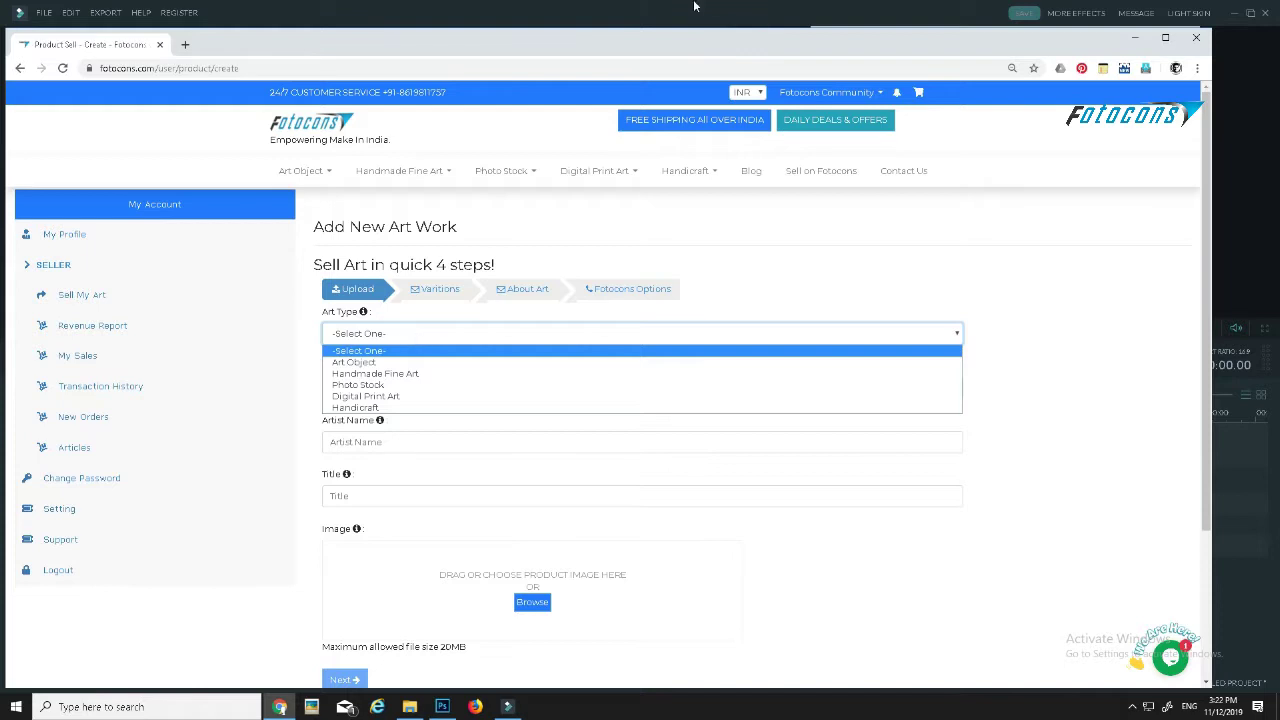
{"action": "left_click", "coordinate": [391, 386]}
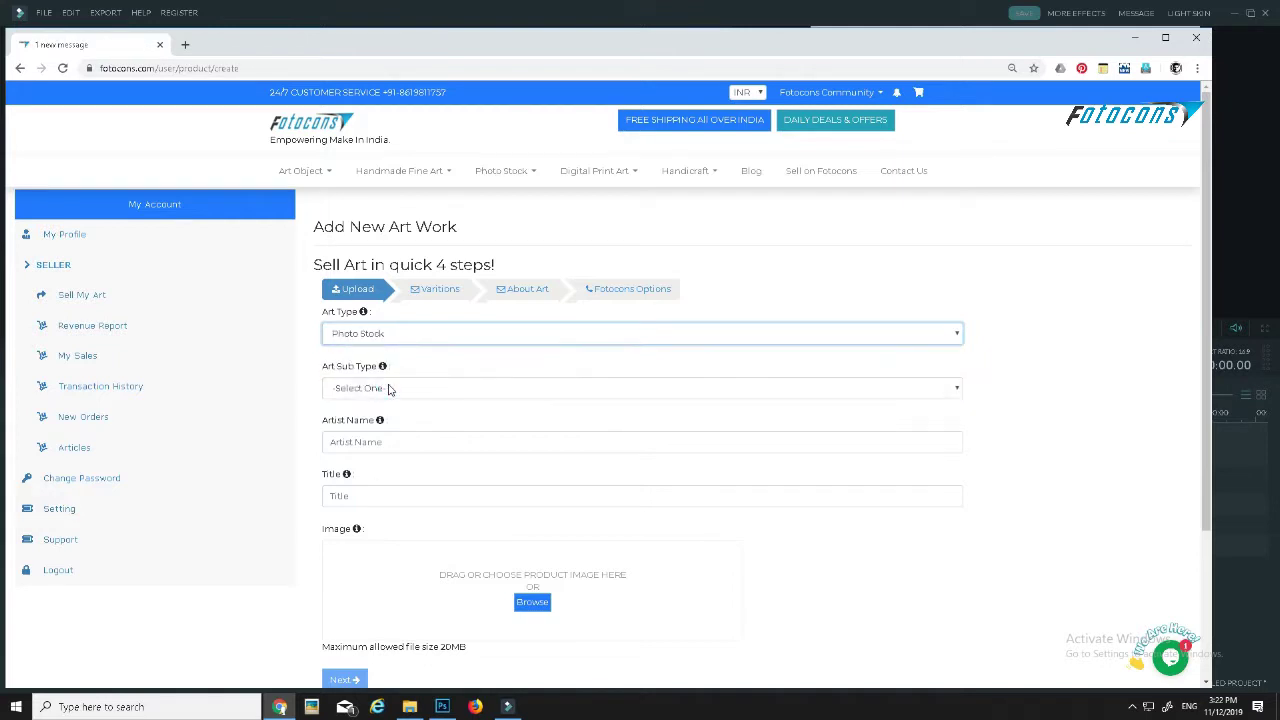
{"action": "left_click", "coordinate": [397, 335]}
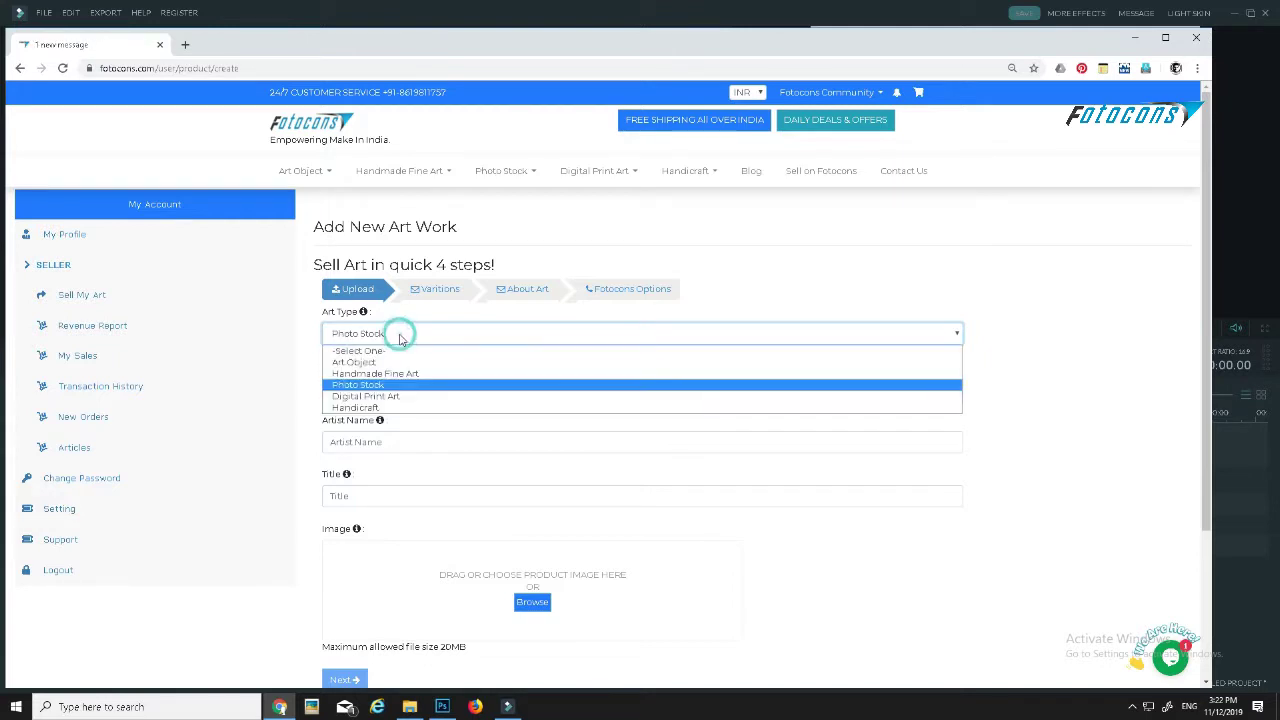
{"action": "left_click", "coordinate": [397, 397]}
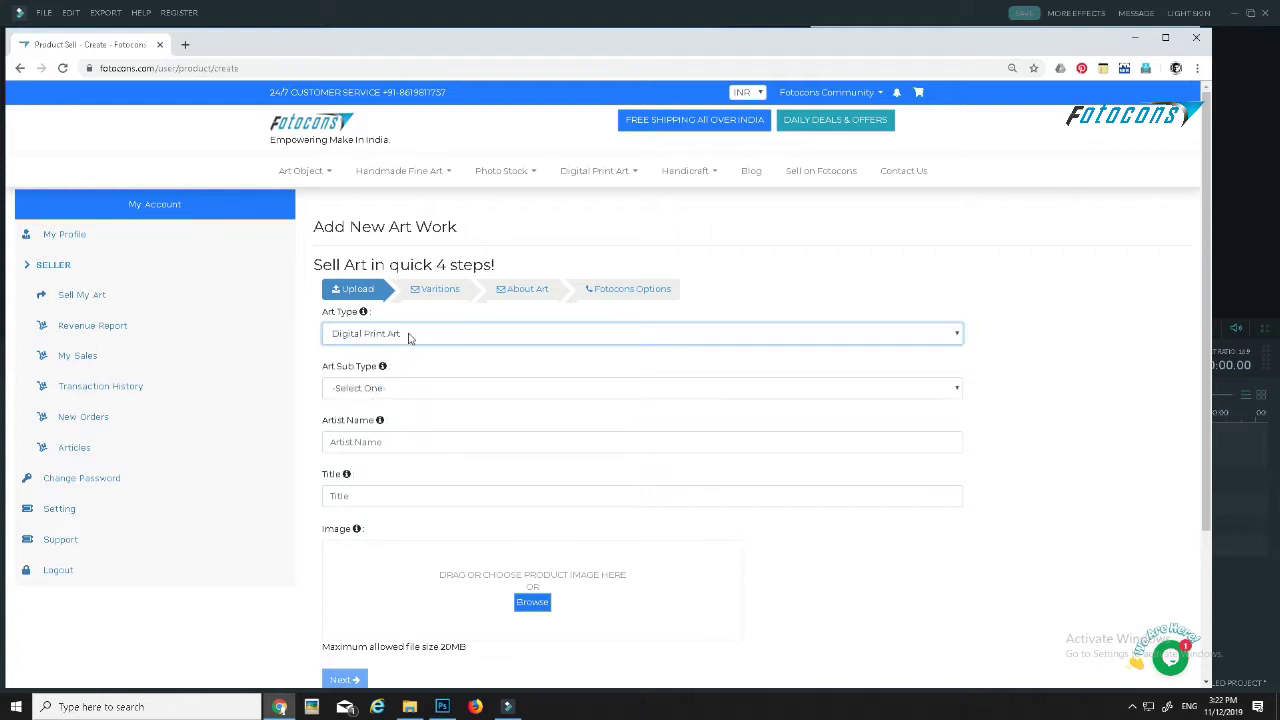
{"action": "left_click", "coordinate": [377, 392]}
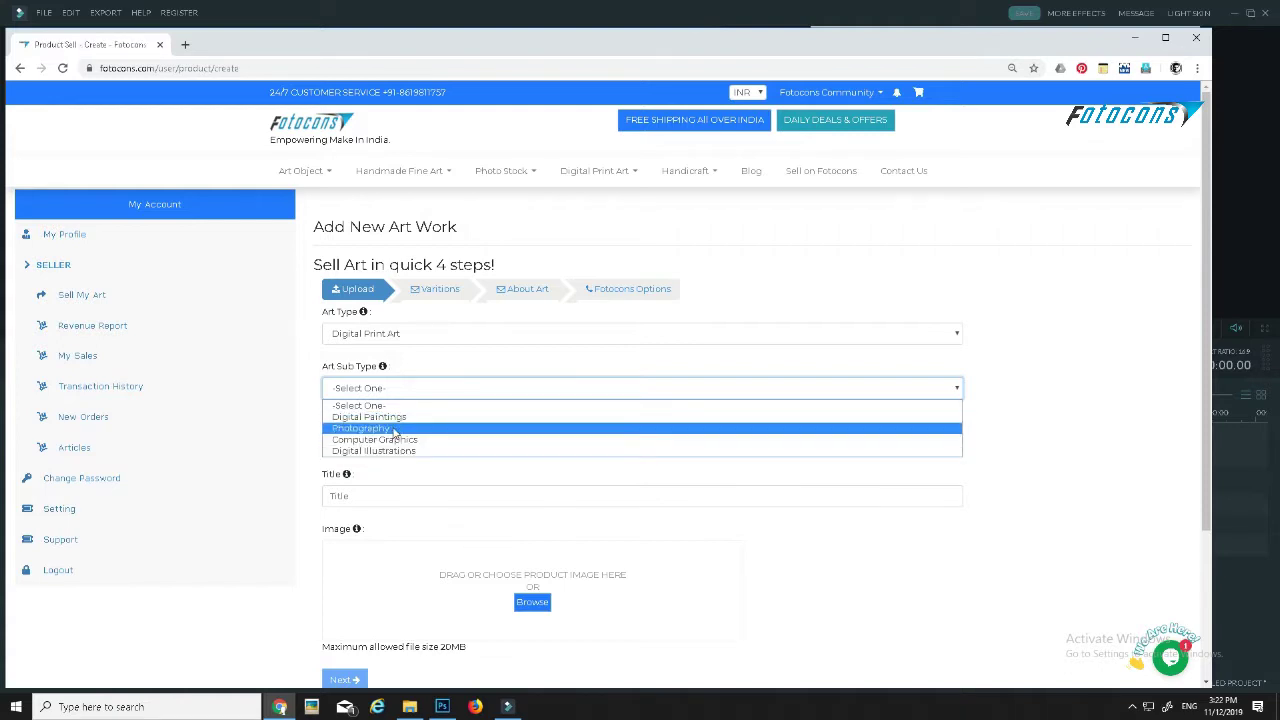
{"action": "left_click", "coordinate": [395, 428]}
{"action": "left_click", "coordinate": [360, 441]}
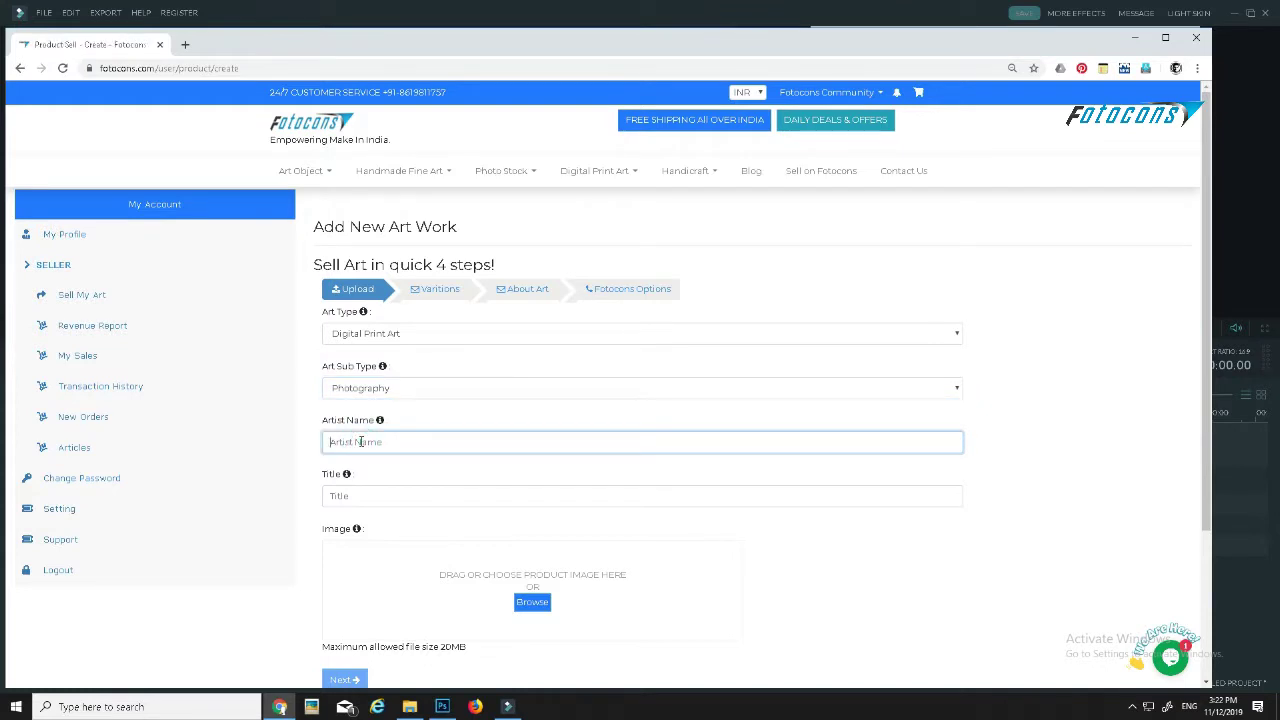
- Enter the artist's name, then read and dismiss the Title and Art Sub Type help notes
{"action": "left_click", "coordinate": [337, 497]}
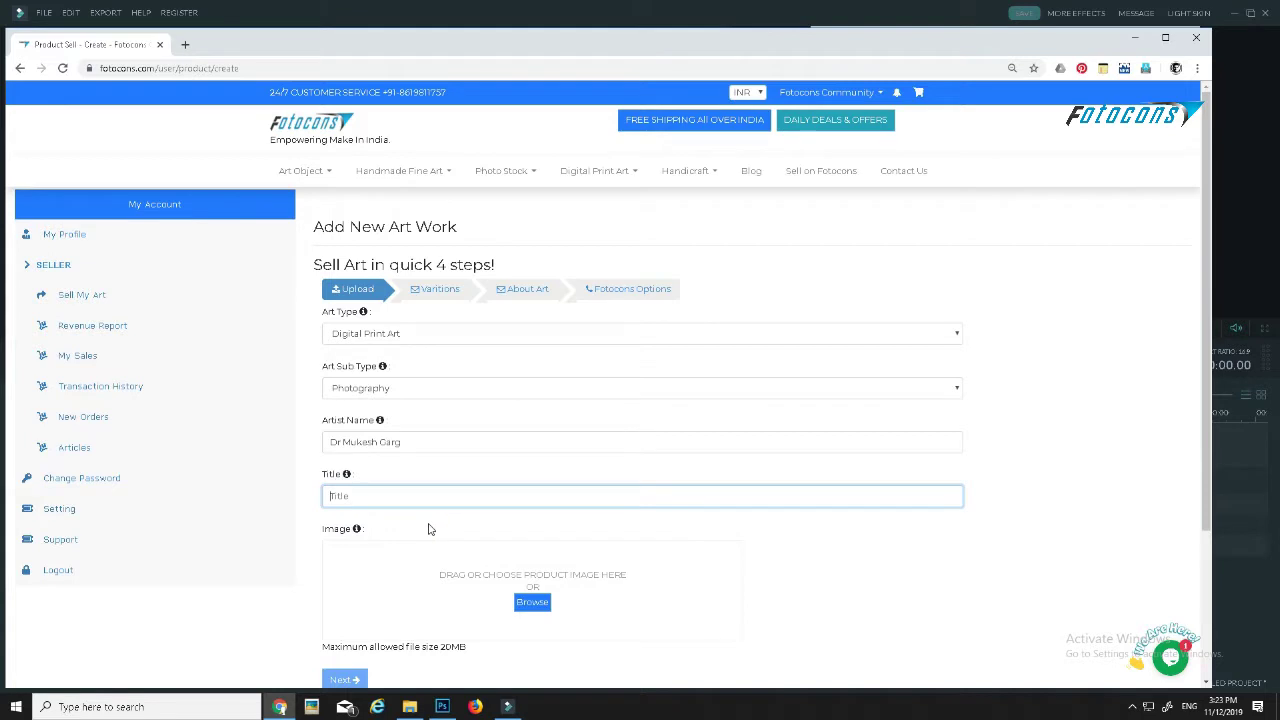
{"action": "left_click", "coordinate": [347, 475]}
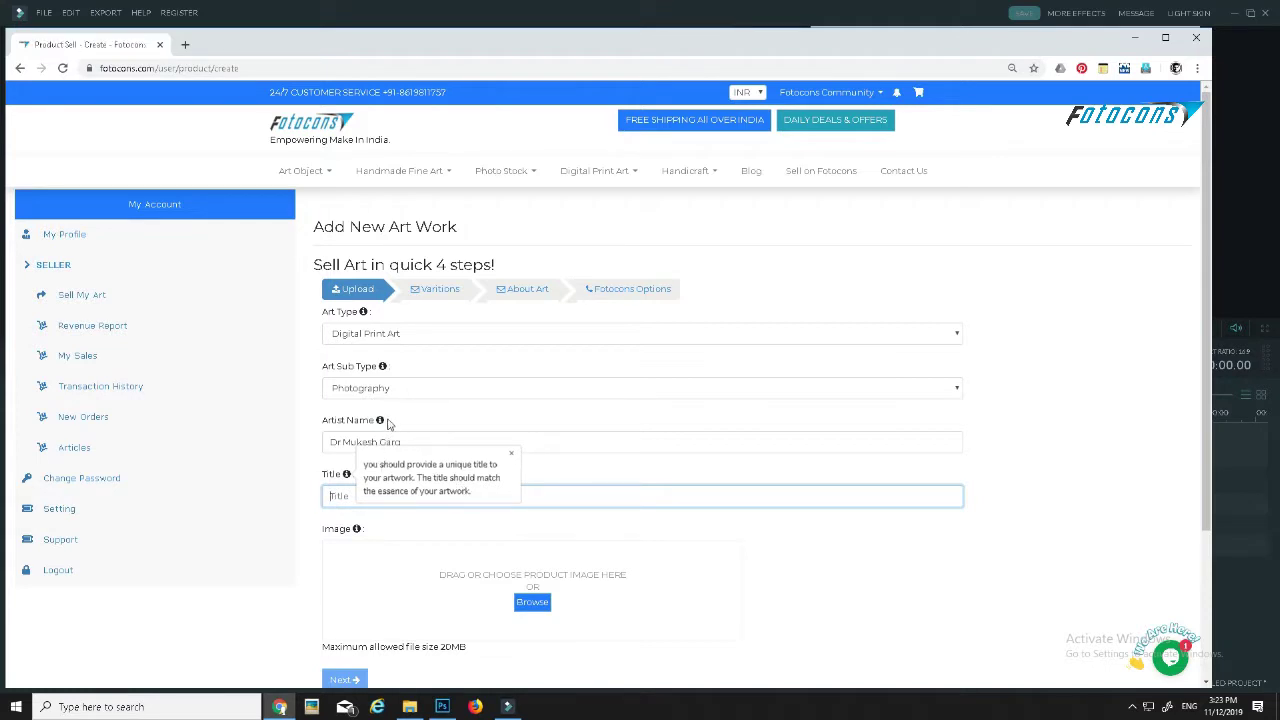
{"action": "left_click", "coordinate": [382, 367]}
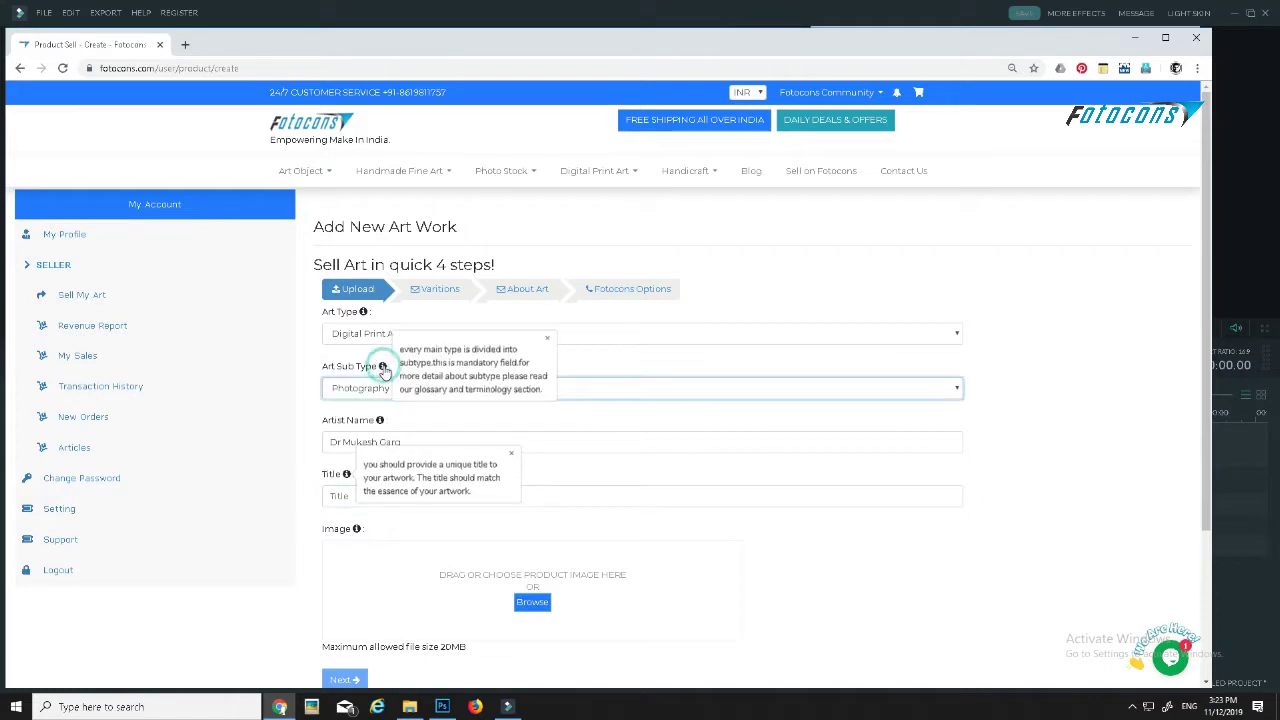
{"action": "left_click", "coordinate": [511, 453]}
{"action": "left_click", "coordinate": [548, 344]}
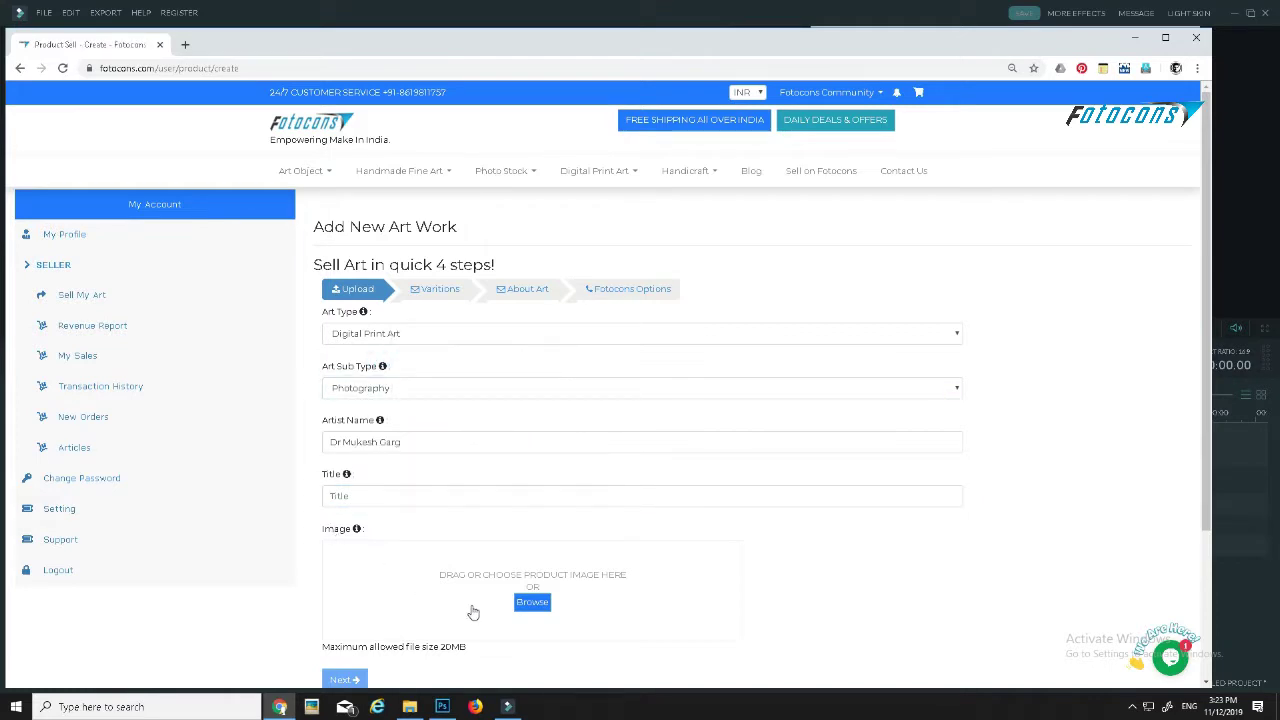
{"action": "left_click", "coordinate": [349, 494]}
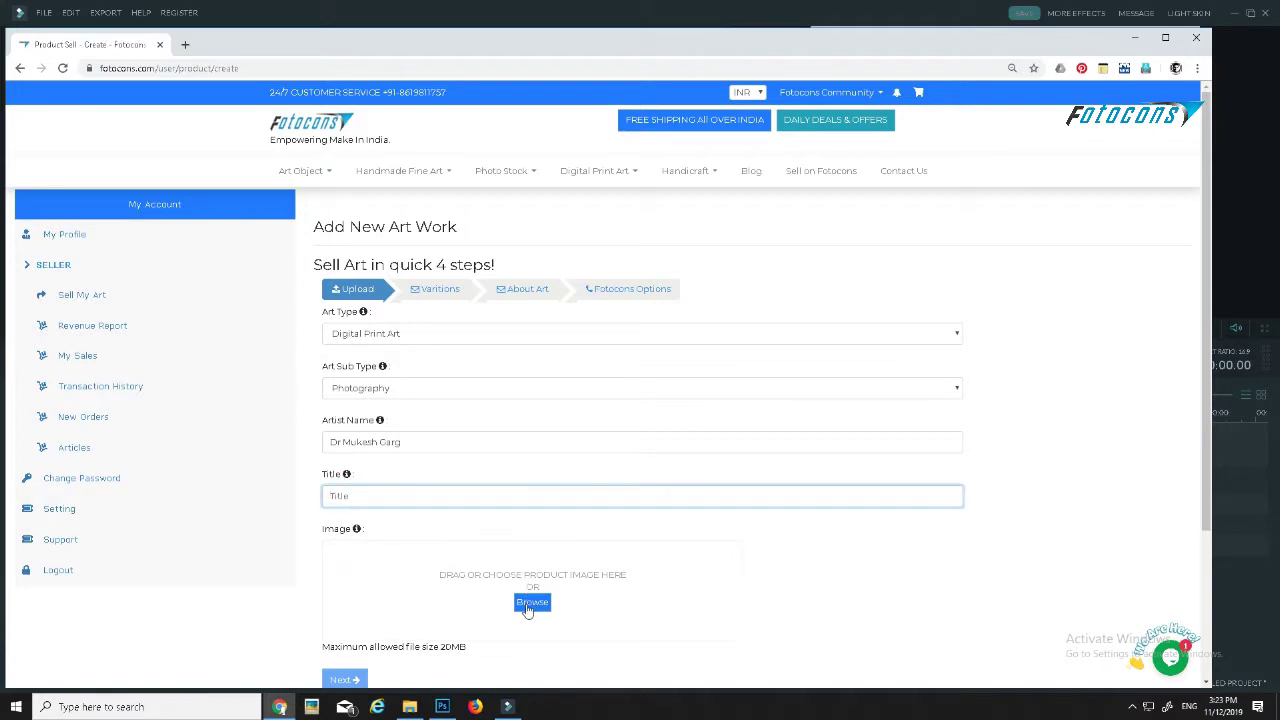
- Upload the 'download' image as the artwork picture
{"action": "left_click", "coordinate": [532, 603]}
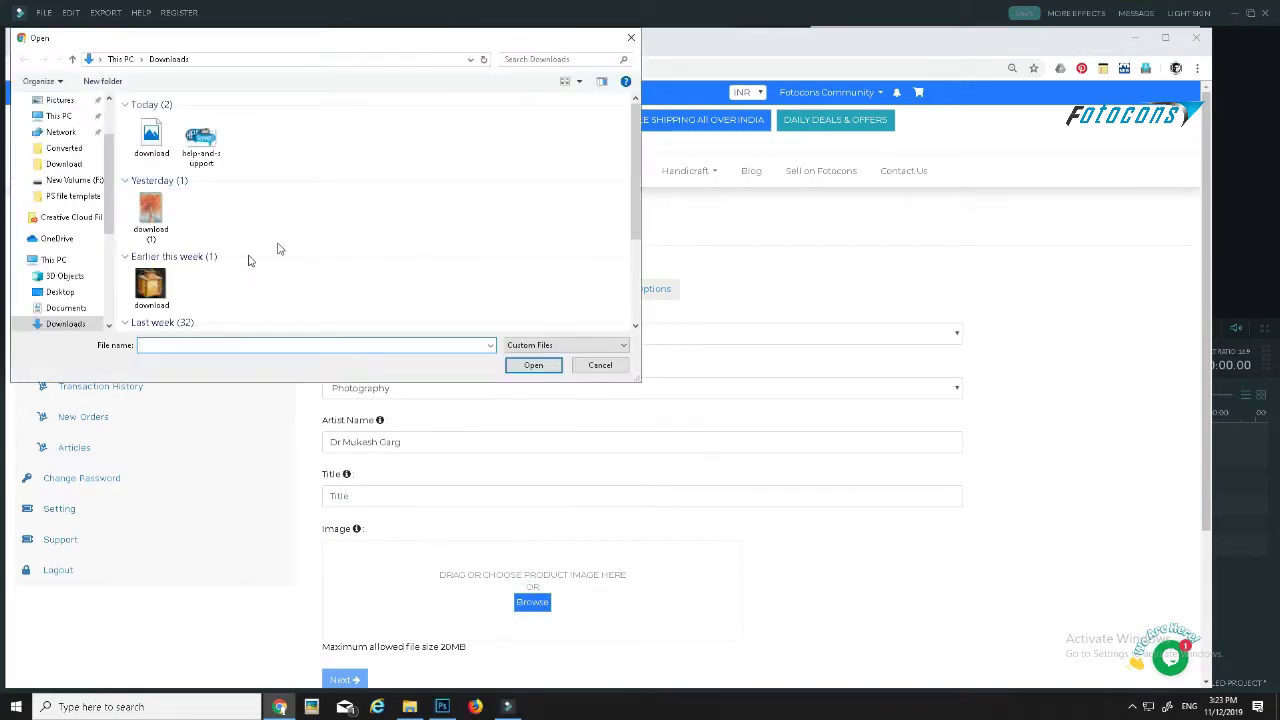
{"action": "left_click", "coordinate": [143, 141]}
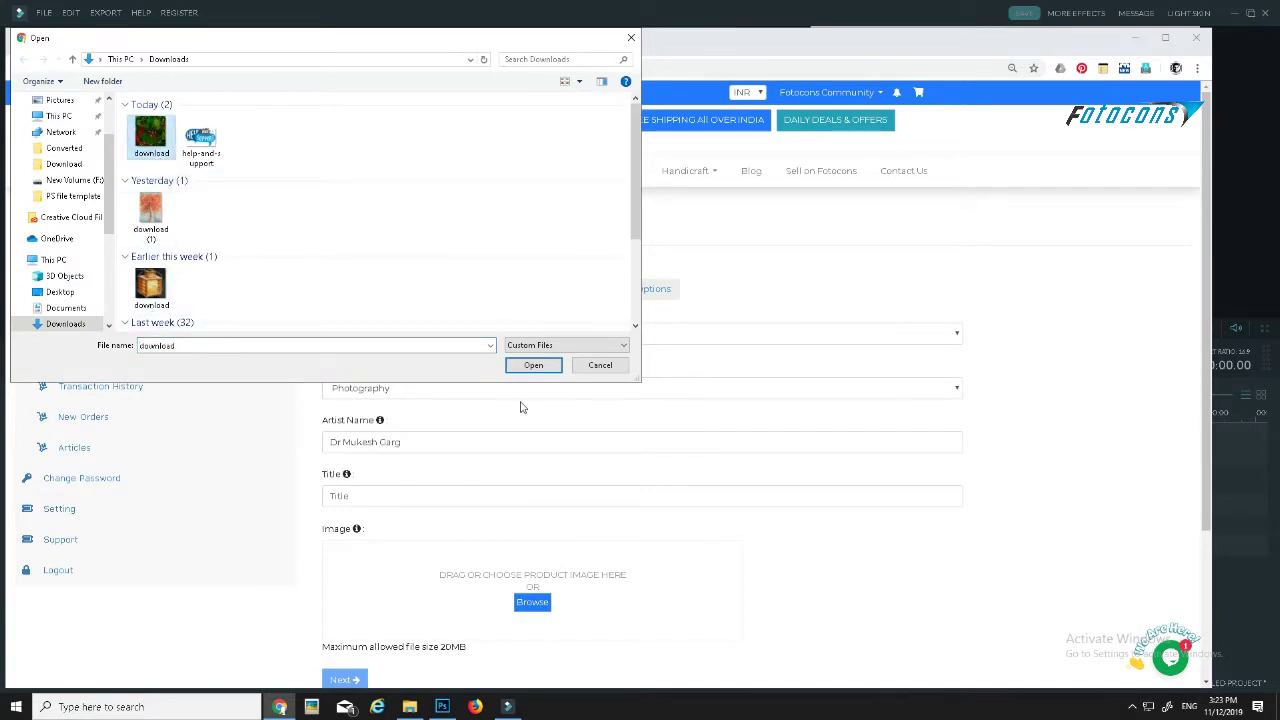
{"action": "left_click", "coordinate": [532, 365]}
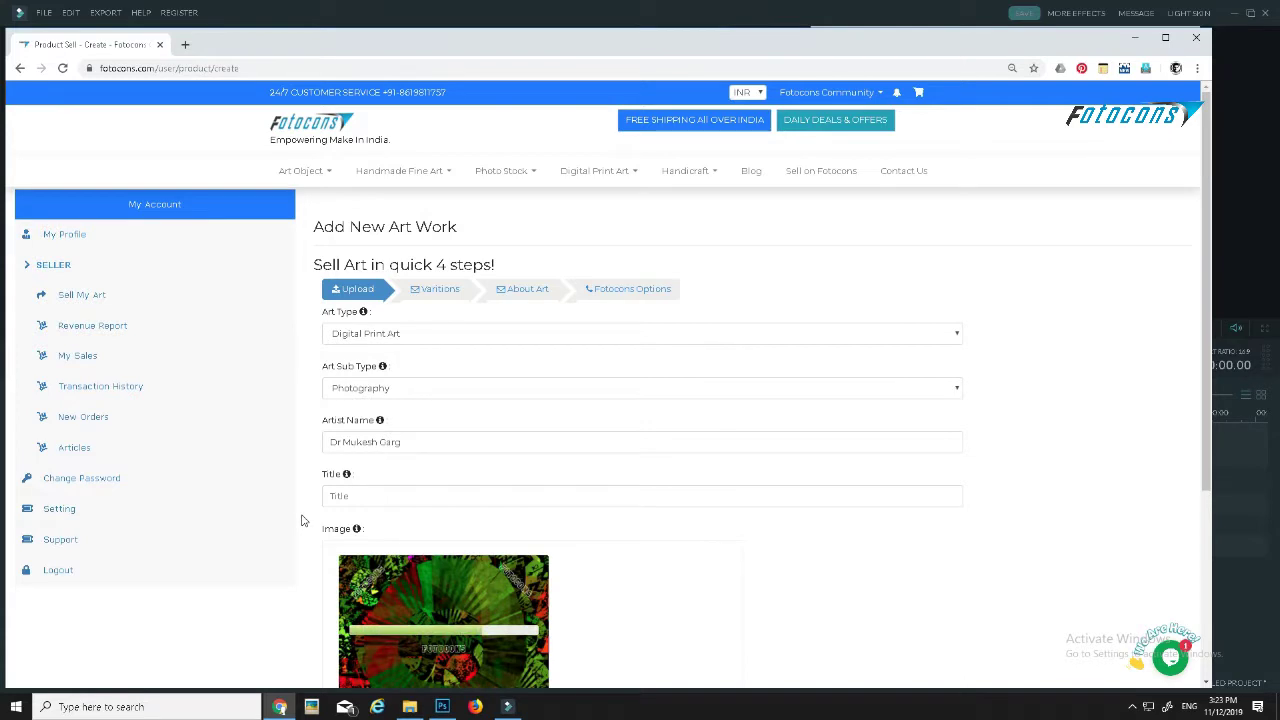
{"action": "scroll", "coordinate": [303, 520], "scroll_direction": "down", "scroll_amount": 3}
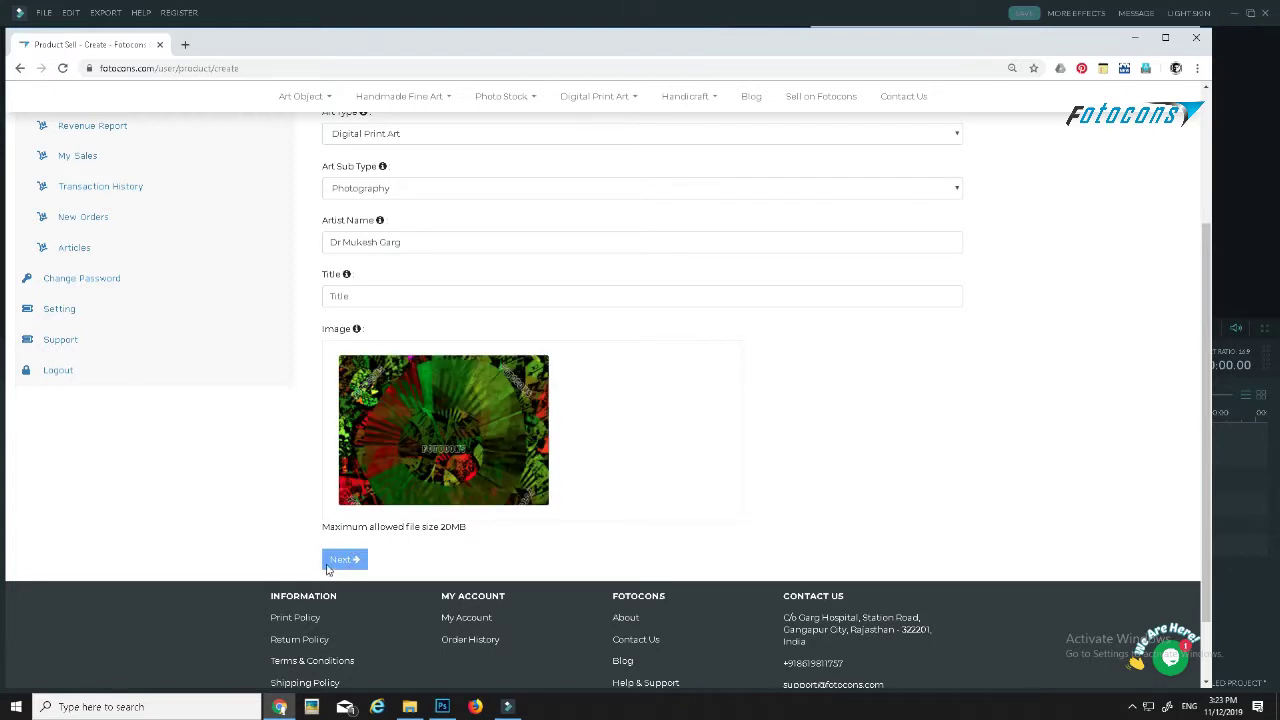
- Give the artwork the title 'illustration'
{"action": "left_click", "coordinate": [338, 296]}
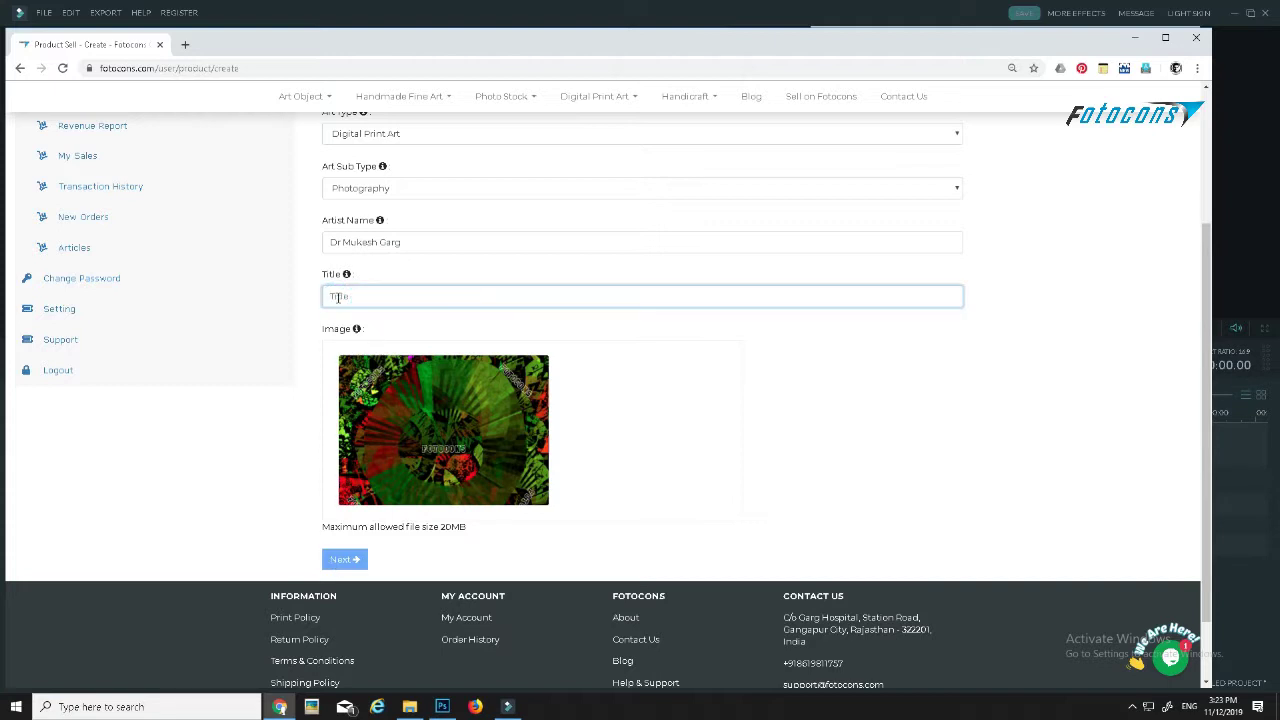
{"action": "type", "text": "ki"}
{"action": "key", "text": "BackSpace"}
{"action": "key", "text": "BackSpace"}
{"action": "type", "text": "ill"}
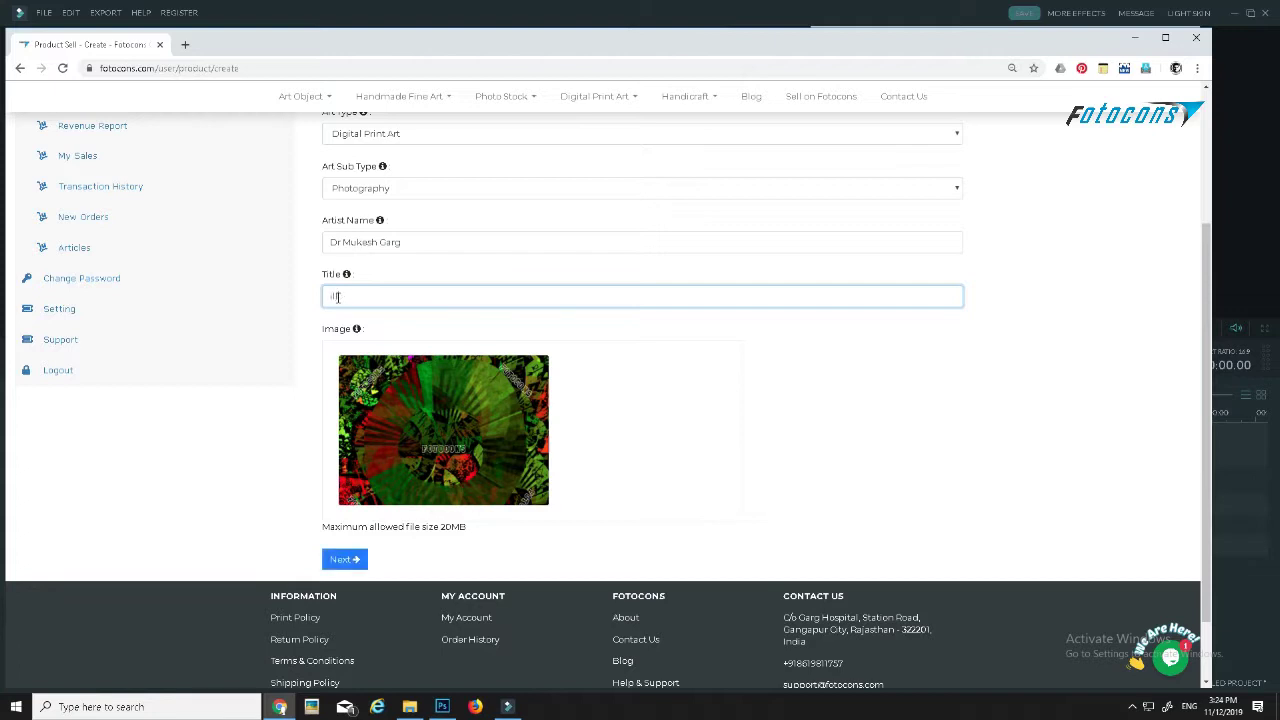
{"action": "type", "text": "ustration"}
- Advance to the Variations step, keeping Indian Rupees as the preferred currency
{"action": "left_click", "coordinate": [345, 562]}
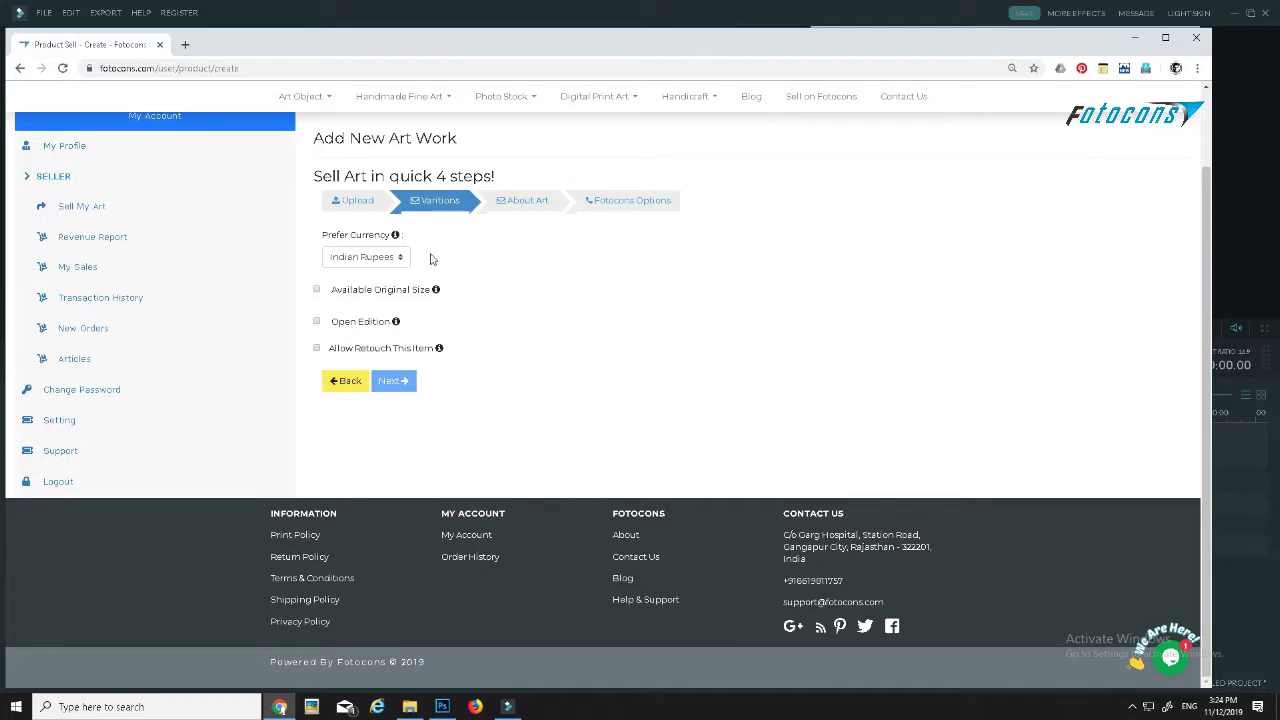
{"action": "left_click", "coordinate": [400, 260]}
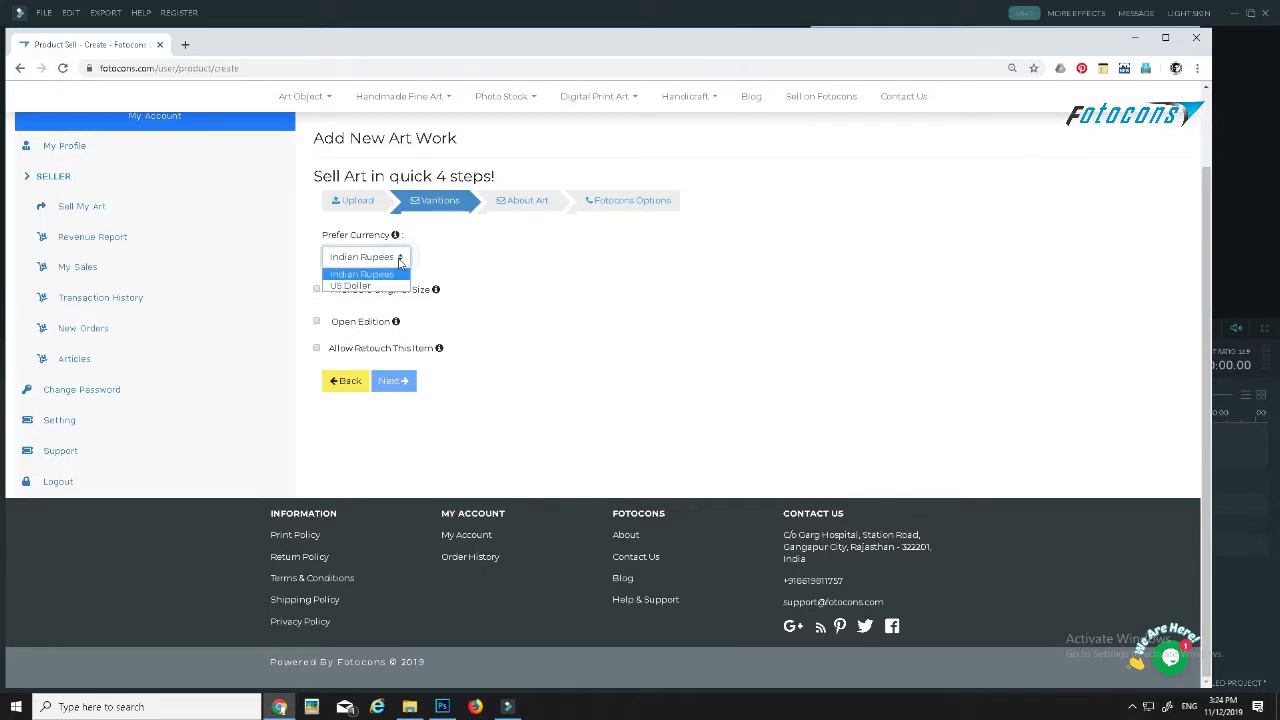
{"action": "left_click", "coordinate": [399, 272]}
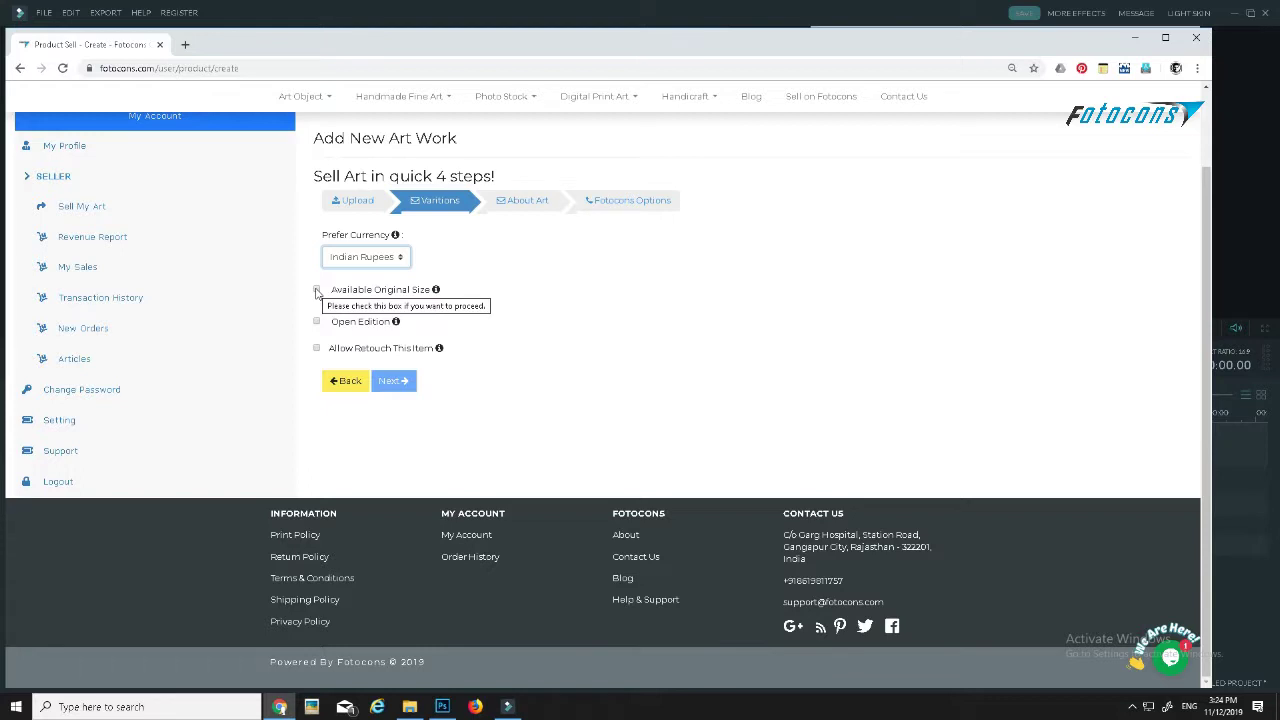
- Tick Available Original Size and look through the Surface and Medium options without choosing
{"action": "left_click", "coordinate": [316, 290]}
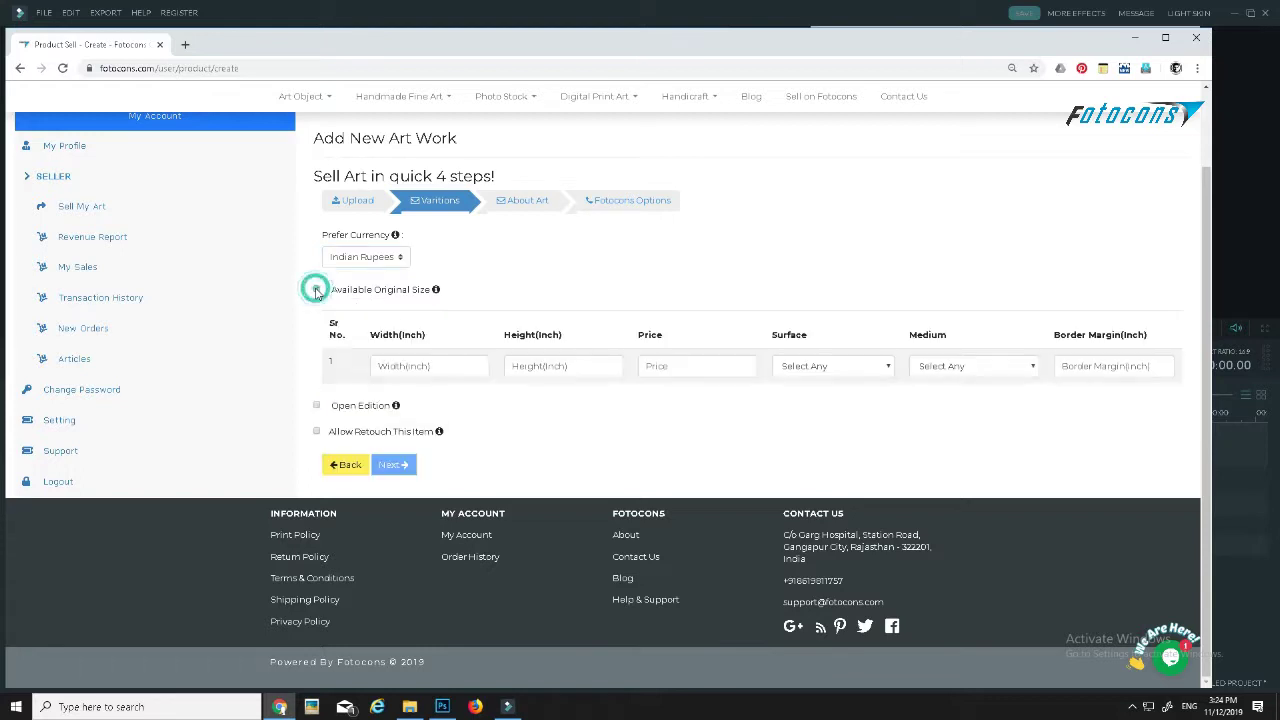
{"action": "left_click", "coordinate": [316, 290]}
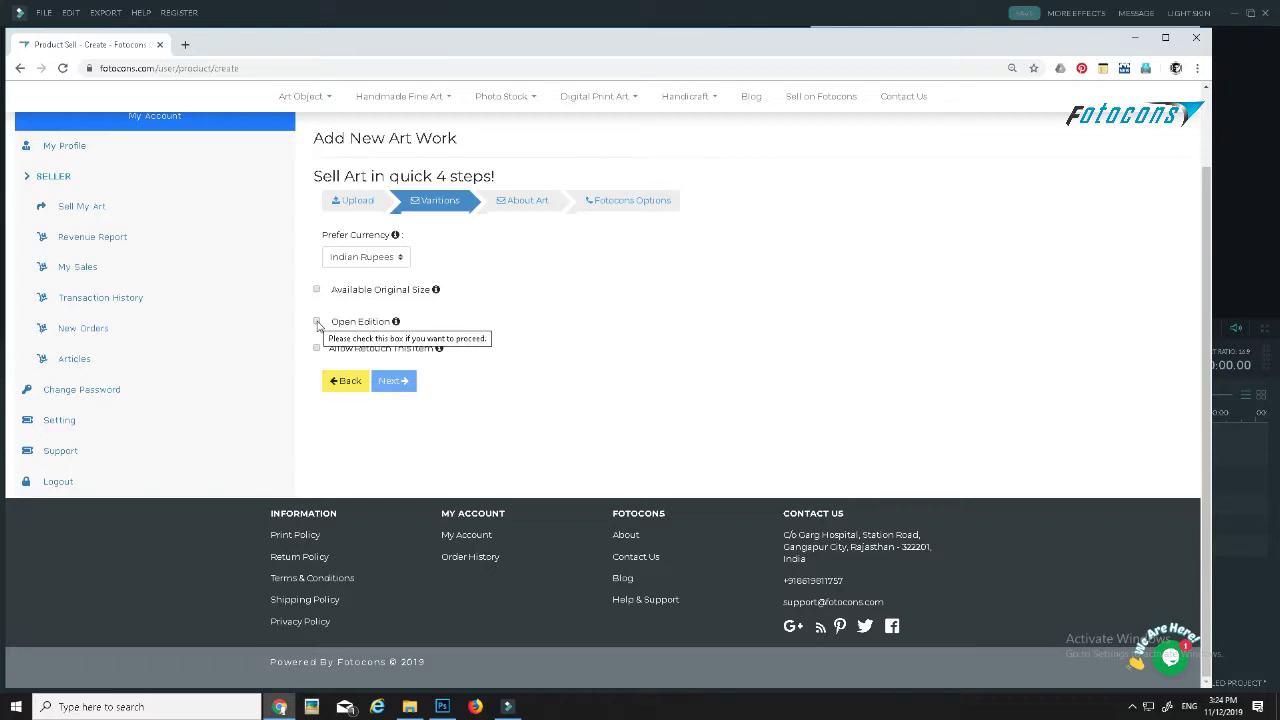
{"action": "left_click", "coordinate": [316, 289]}
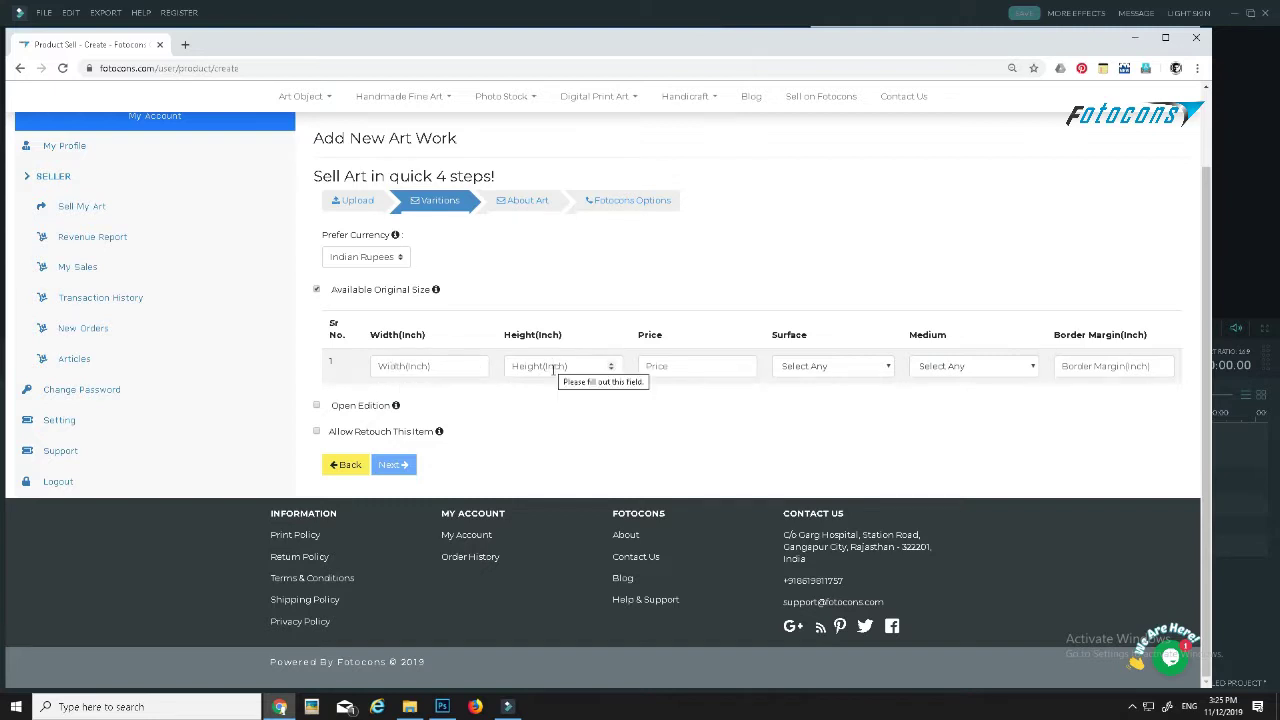
{"action": "left_click", "coordinate": [810, 370]}
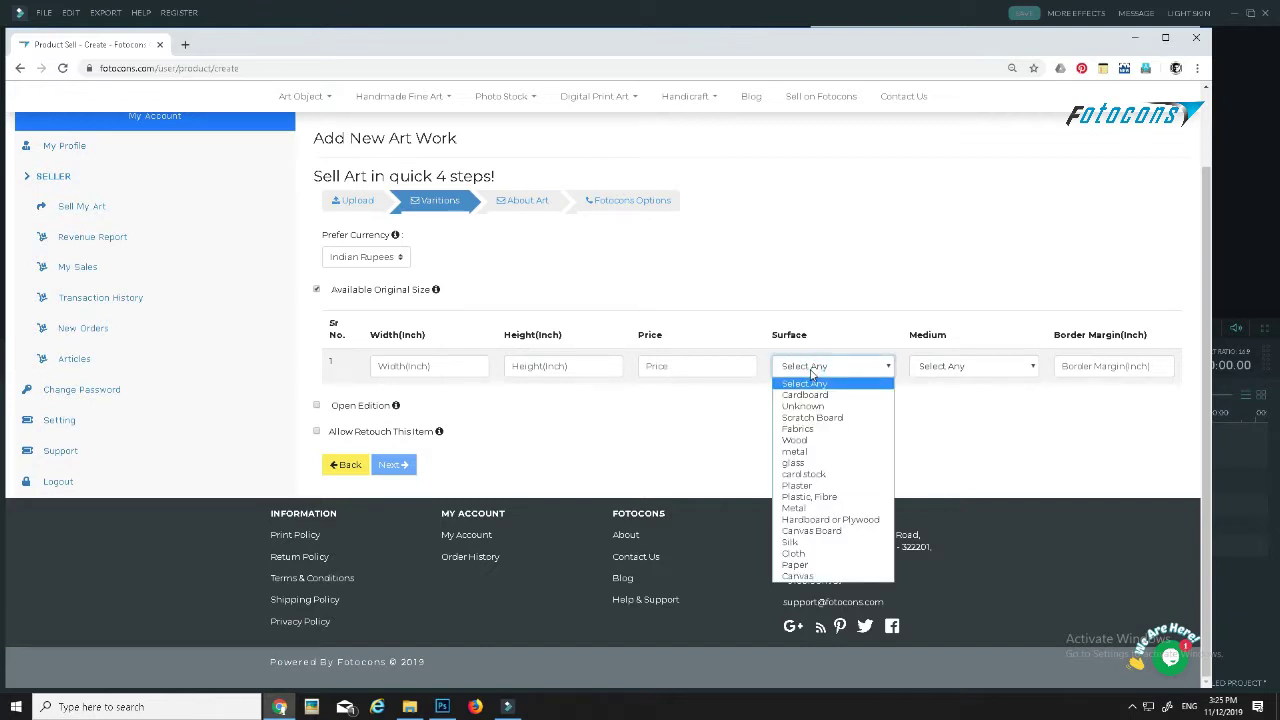
{"action": "left_click", "coordinate": [818, 370]}
{"action": "left_click", "coordinate": [955, 370]}
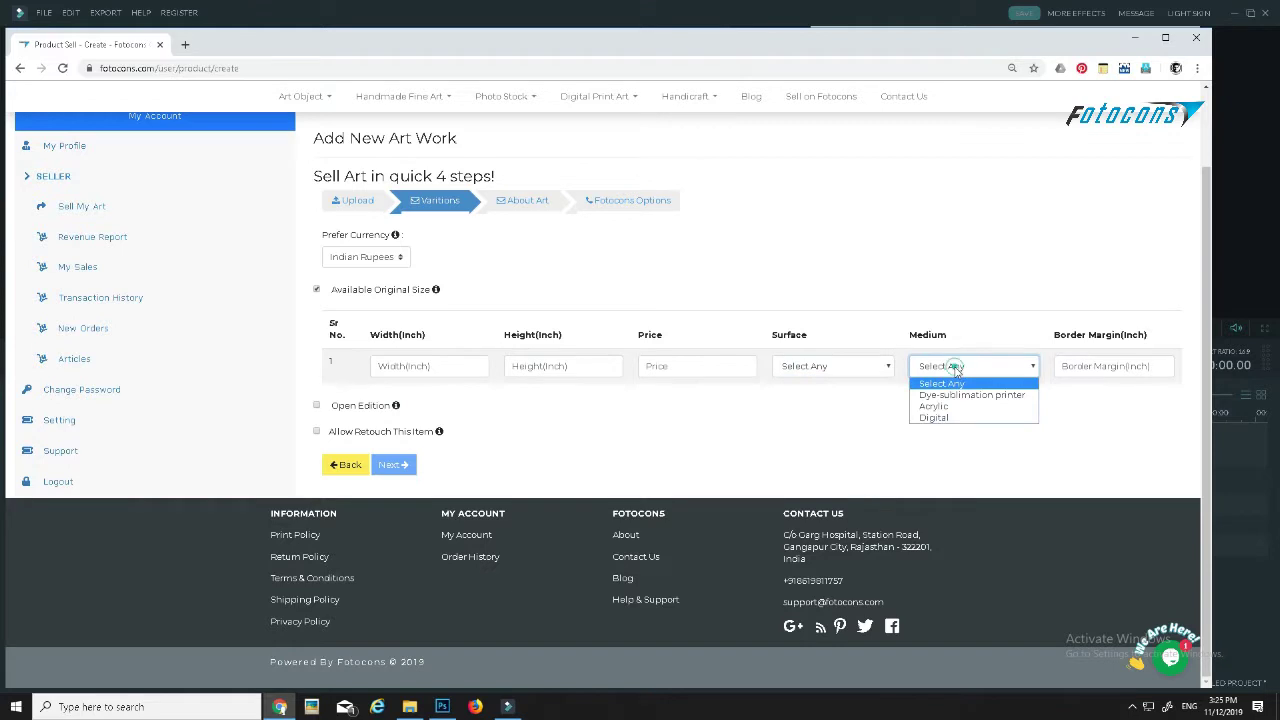
{"action": "left_click", "coordinate": [942, 372]}
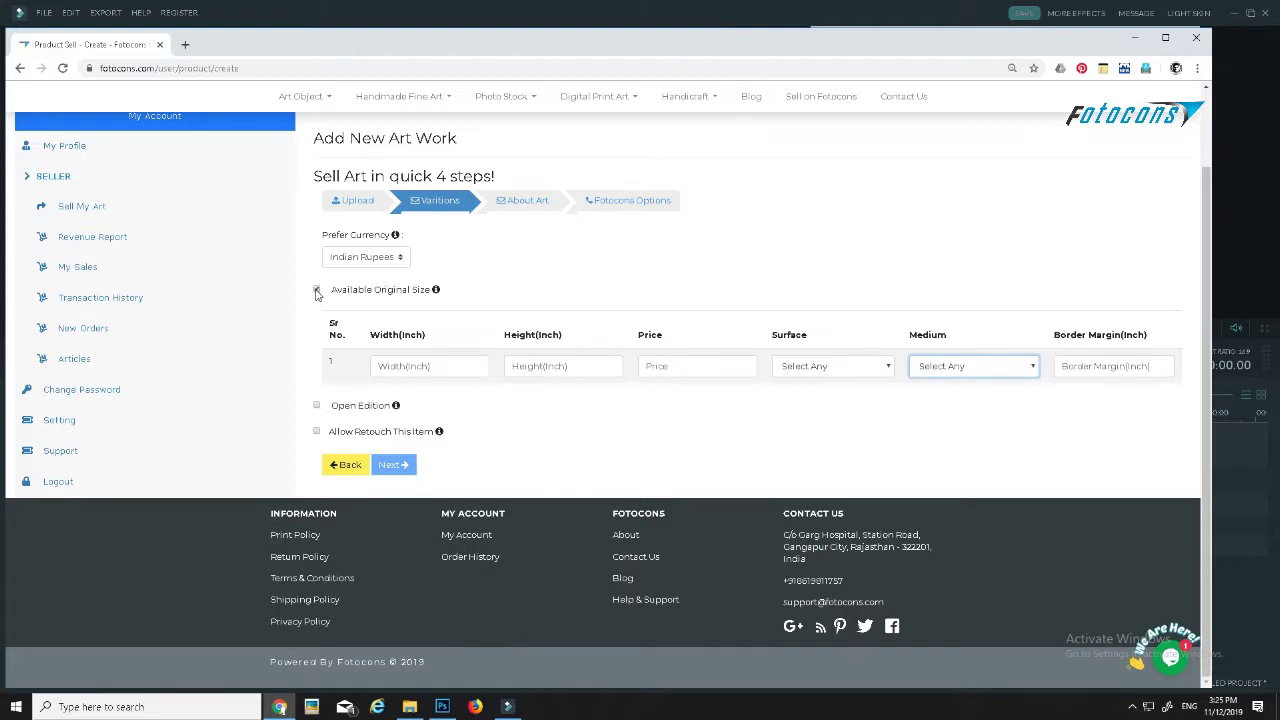
- Untick Available Original Size, try Open Edition, and go back to the upload step
{"action": "left_click", "coordinate": [316, 290]}
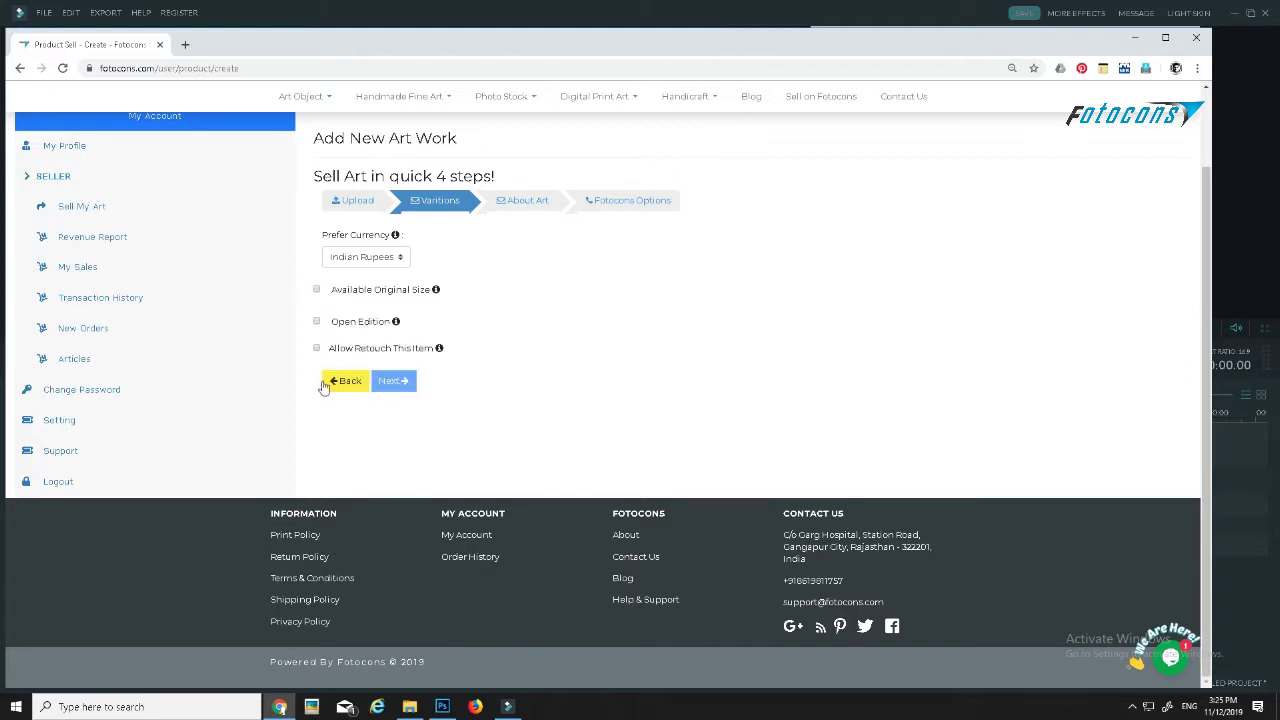
{"action": "left_click", "coordinate": [316, 321]}
{"action": "left_click", "coordinate": [348, 381]}
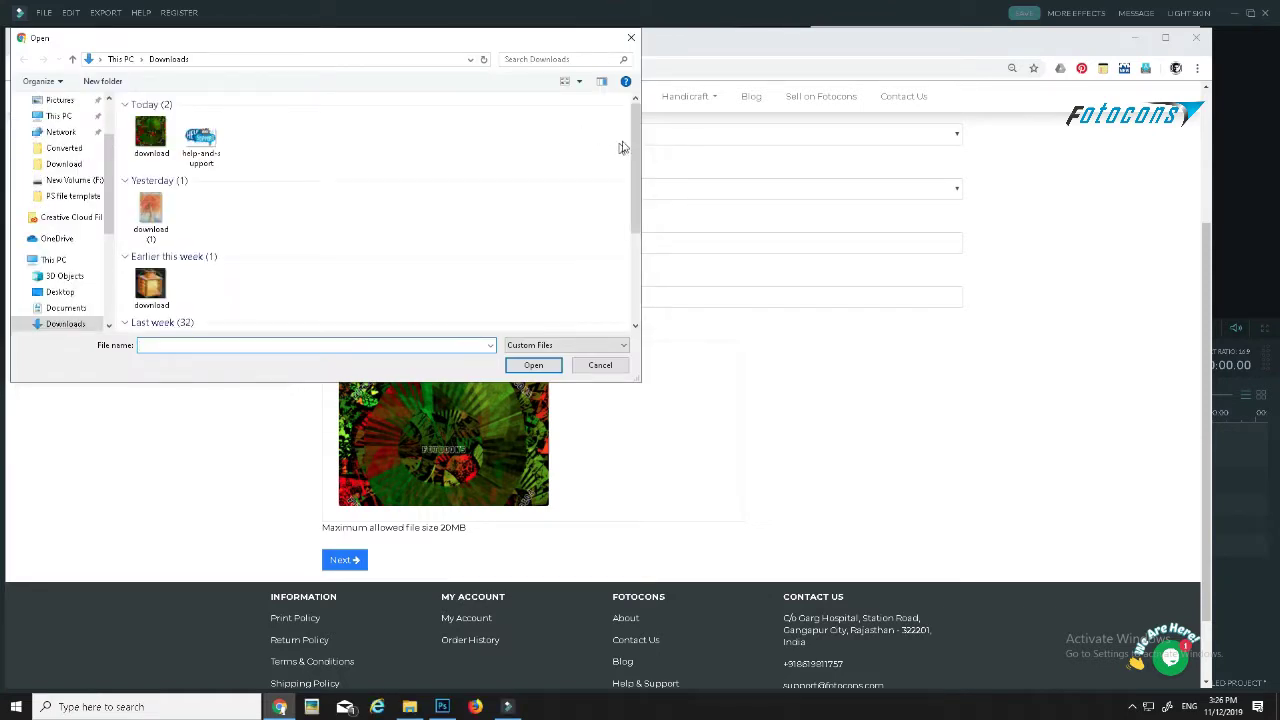
- Replace the artwork image with PicsArt_11-06-12.03.22
{"action": "left_click_drag", "start_coordinate": [634, 149], "coordinate": [634, 282]}
{"action": "left_click", "coordinate": [500, 280]}
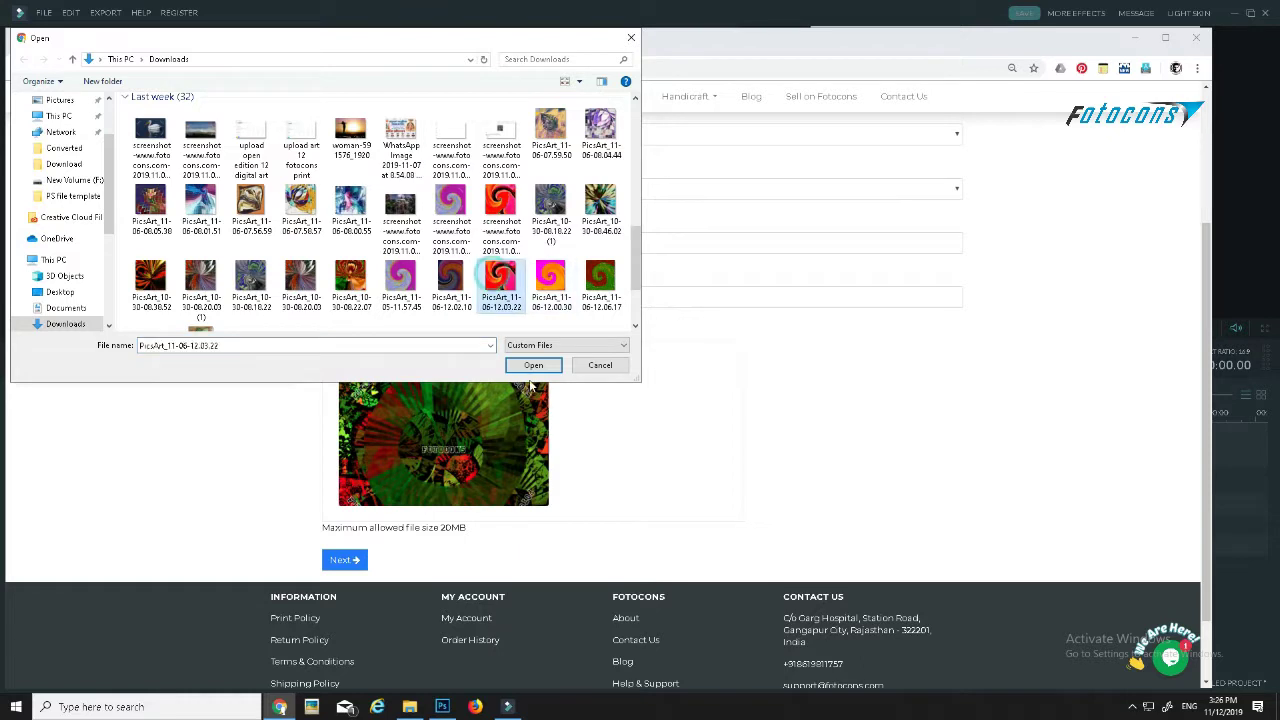
{"action": "left_click", "coordinate": [535, 365]}
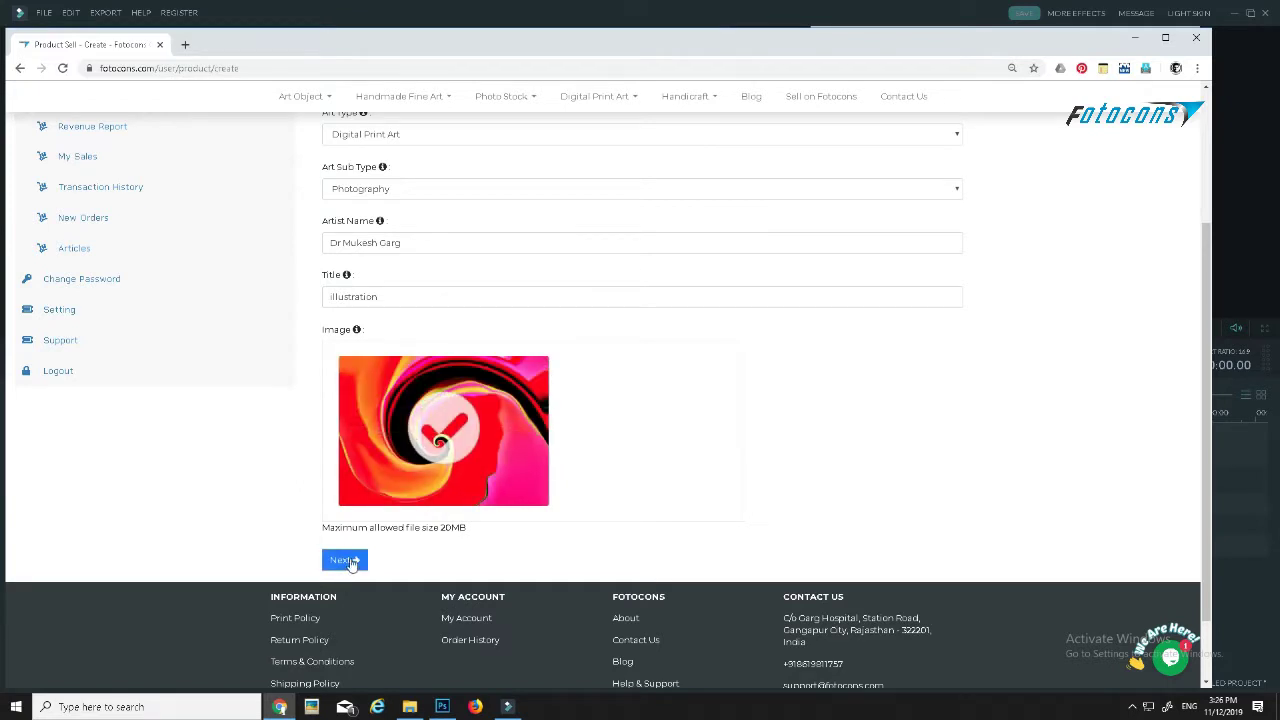
- Move to Variations and mark the artwork as an Open Edition to show Print Program prices
{"action": "left_click", "coordinate": [345, 560]}
{"action": "left_click", "coordinate": [315, 322]}
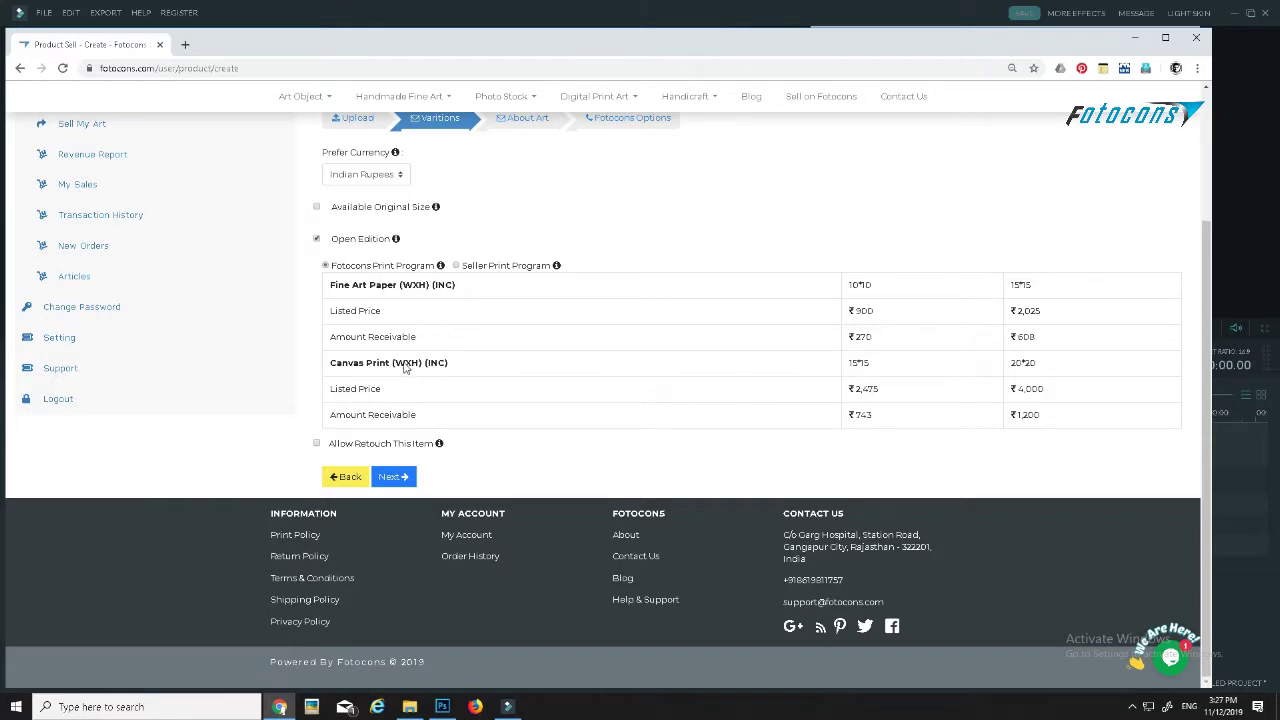
- Toggle between Seller and Fotocons Print Programs, ending on Seller Print Program (₹630–₹2,800 receivable)
{"action": "left_click", "coordinate": [456, 265]}
{"action": "left_click", "coordinate": [326, 266]}
{"action": "left_click", "coordinate": [456, 265]}
- Return to the Fotocons Print Program, allow retouching, and advance to About Art
{"action": "left_click", "coordinate": [325, 266]}
{"action": "left_click", "coordinate": [316, 444]}
{"action": "left_click", "coordinate": [393, 477]}
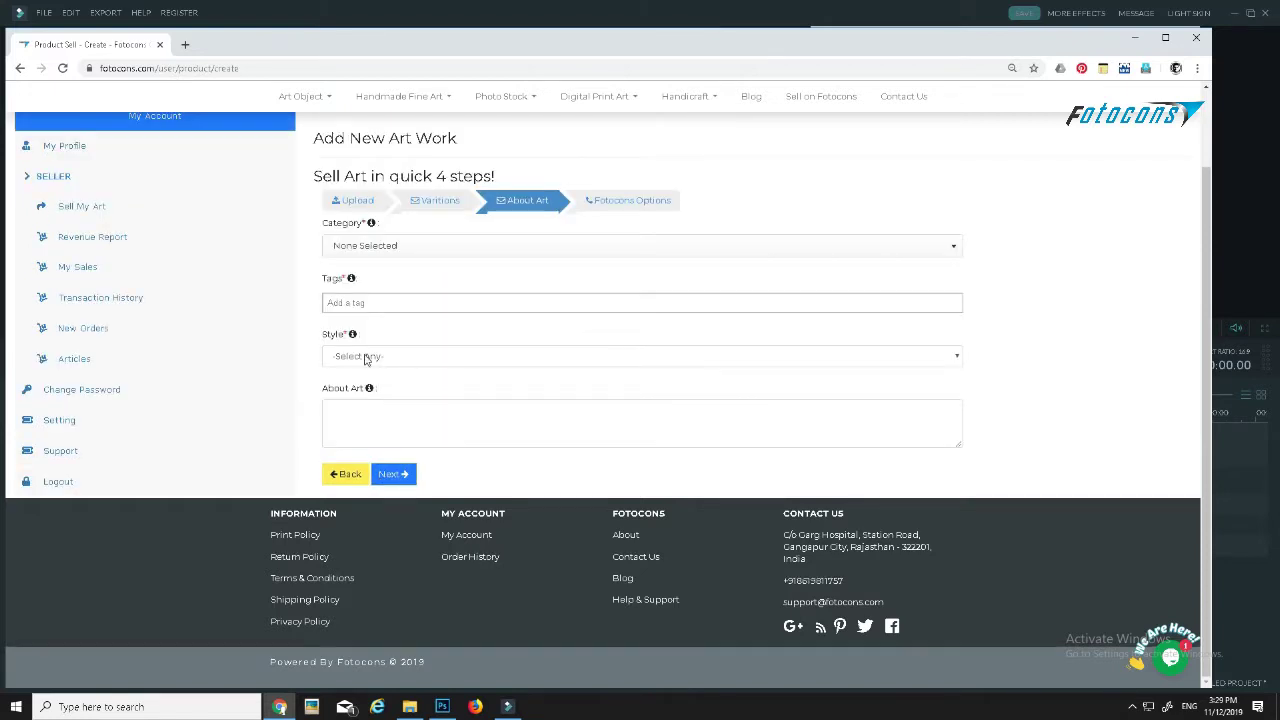
- Browse the category list and filter it by 'ill'
{"action": "left_click", "coordinate": [377, 247]}
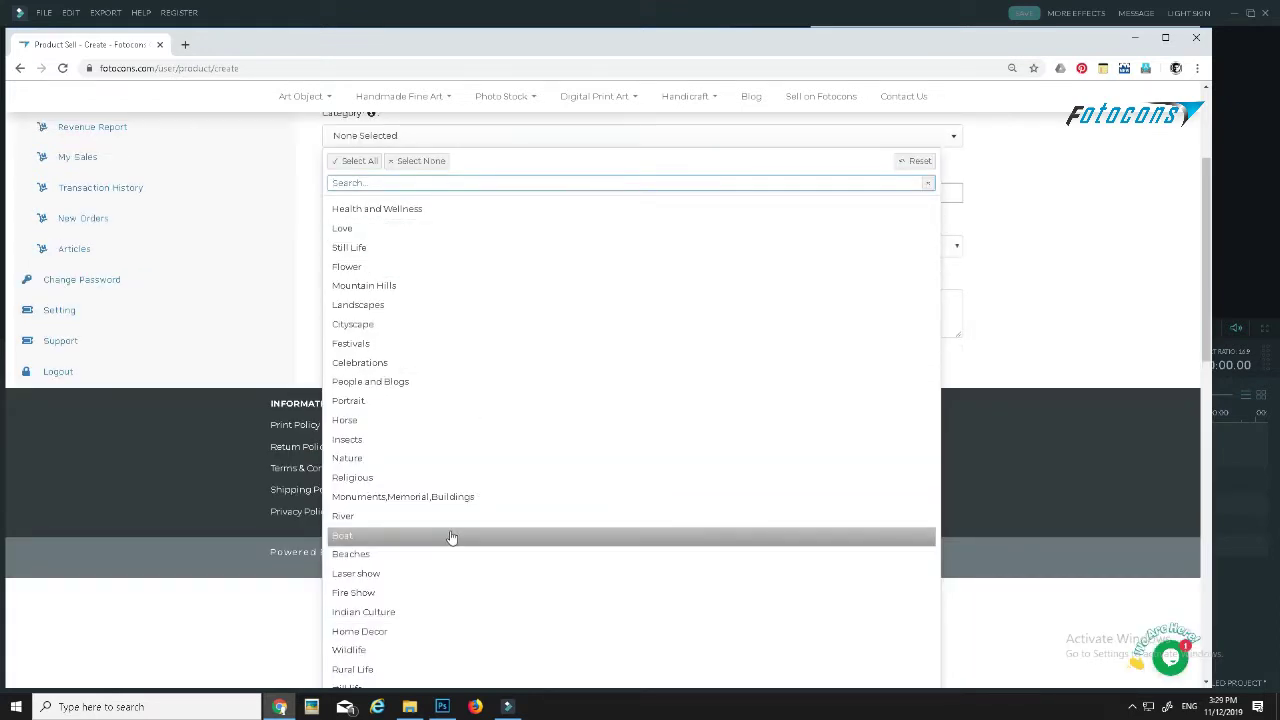
{"action": "scroll", "coordinate": [451, 537], "scroll_direction": "down", "scroll_amount": 3}
{"action": "scroll", "coordinate": [449, 543], "scroll_direction": "up", "scroll_amount": 5}
{"action": "scroll", "coordinate": [440, 470], "scroll_direction": "down", "scroll_amount": 5}
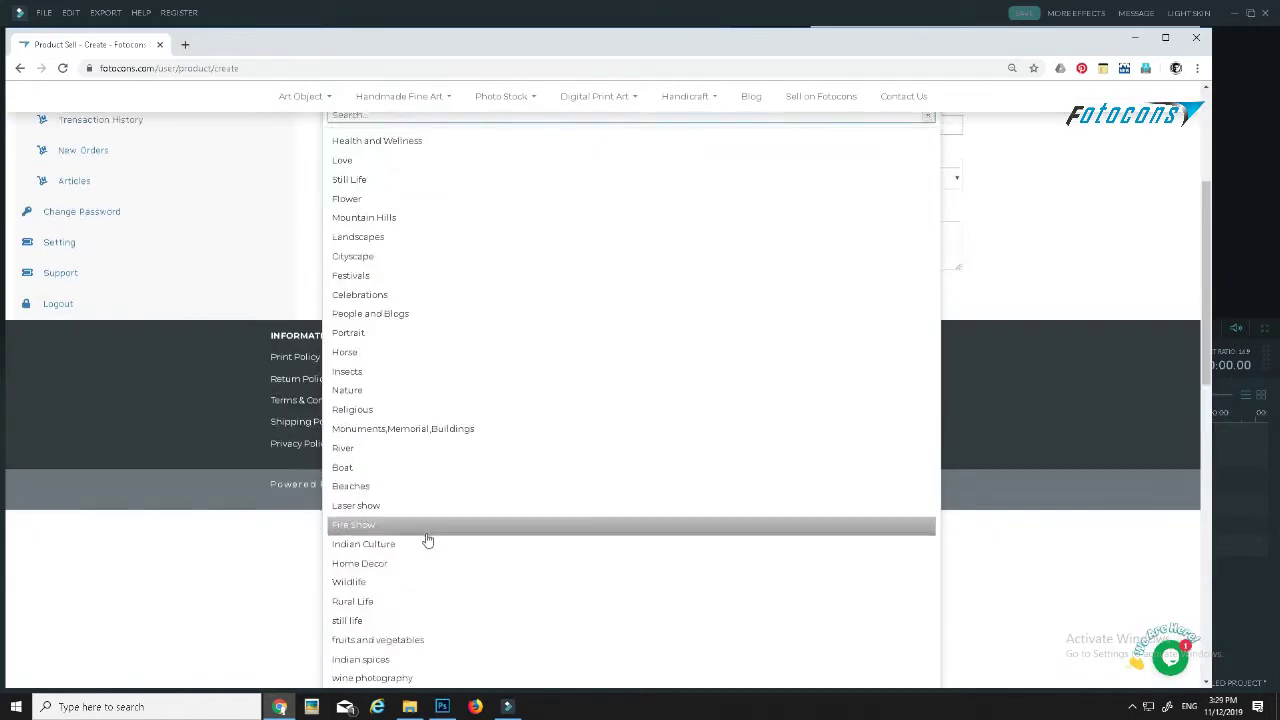
{"action": "scroll", "coordinate": [437, 610], "scroll_direction": "up", "scroll_amount": 4}
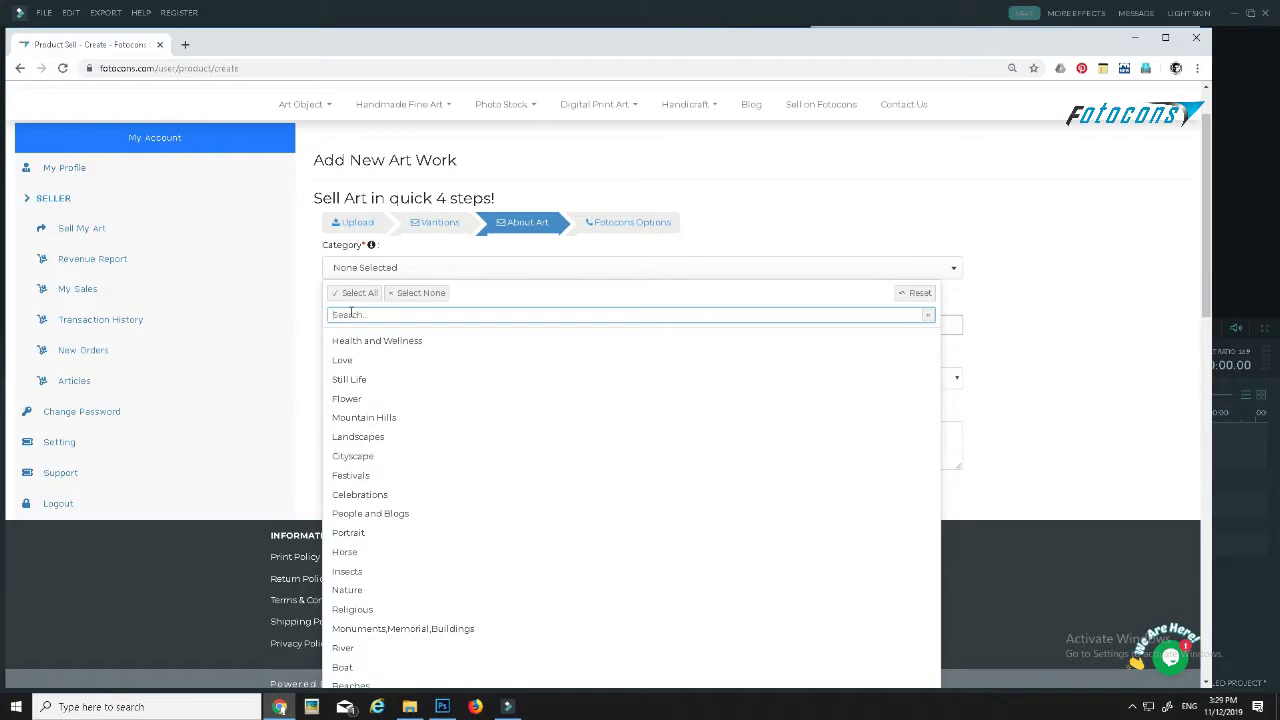
{"action": "type", "text": "ill"}
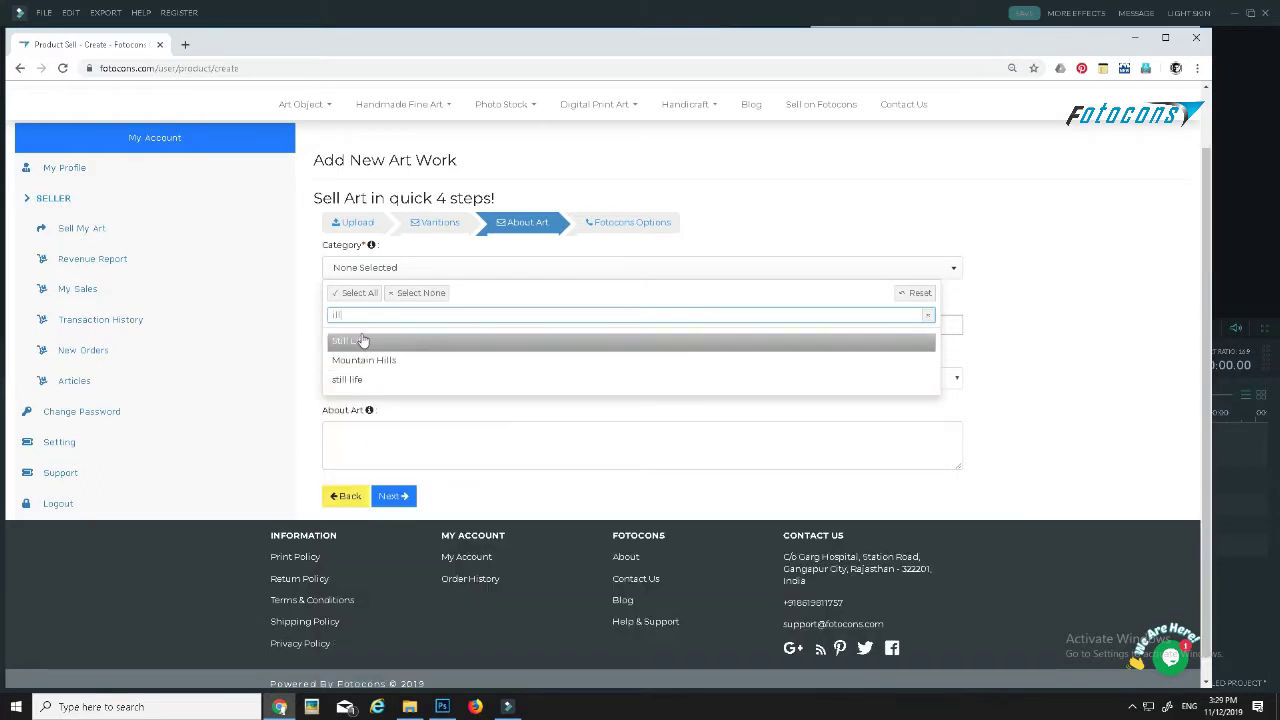
{"action": "left_click", "coordinate": [301, 317]}
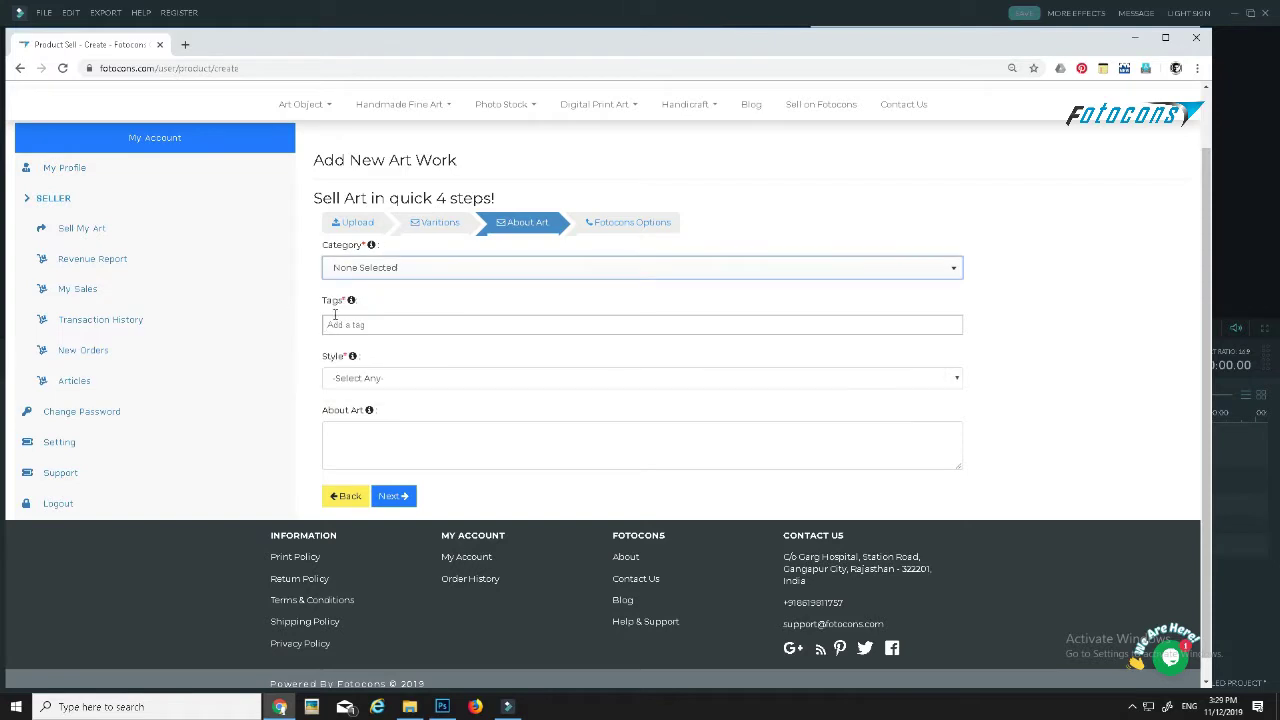
- Pick Portrait as the category after briefly trying Still Life
{"action": "left_click", "coordinate": [376, 277]}
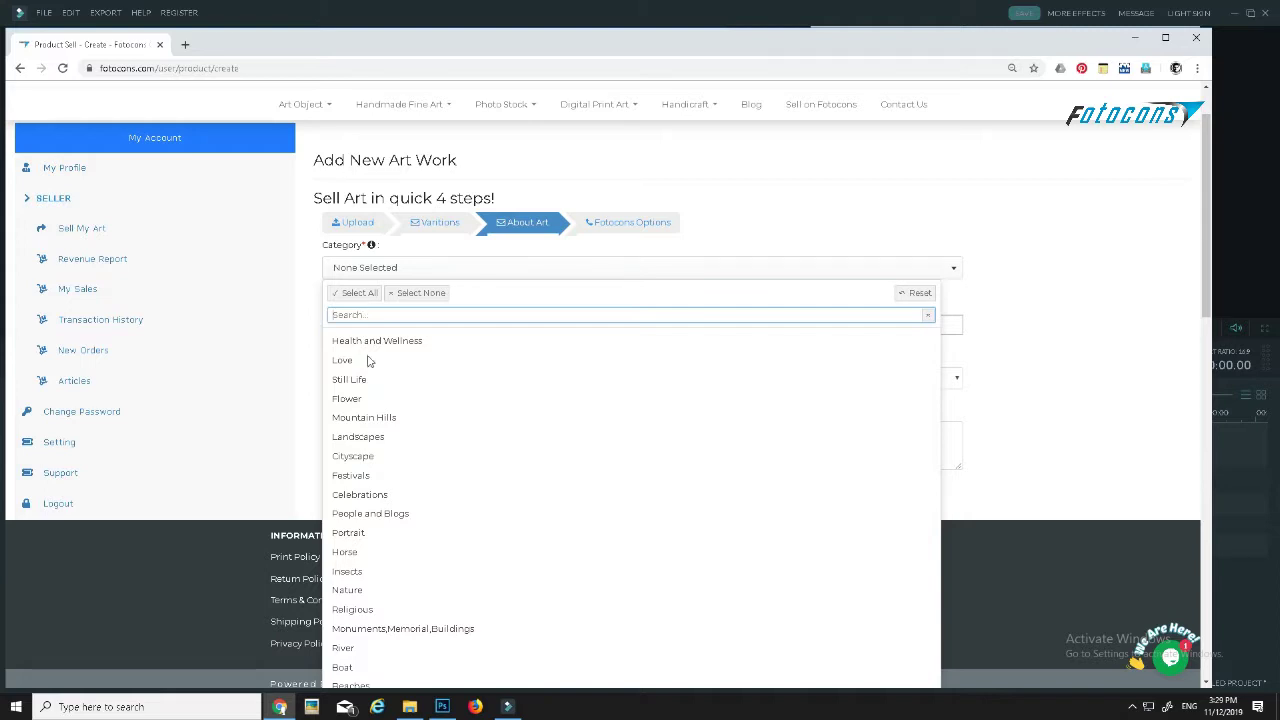
{"action": "left_click", "coordinate": [370, 381]}
{"action": "left_click", "coordinate": [350, 533]}
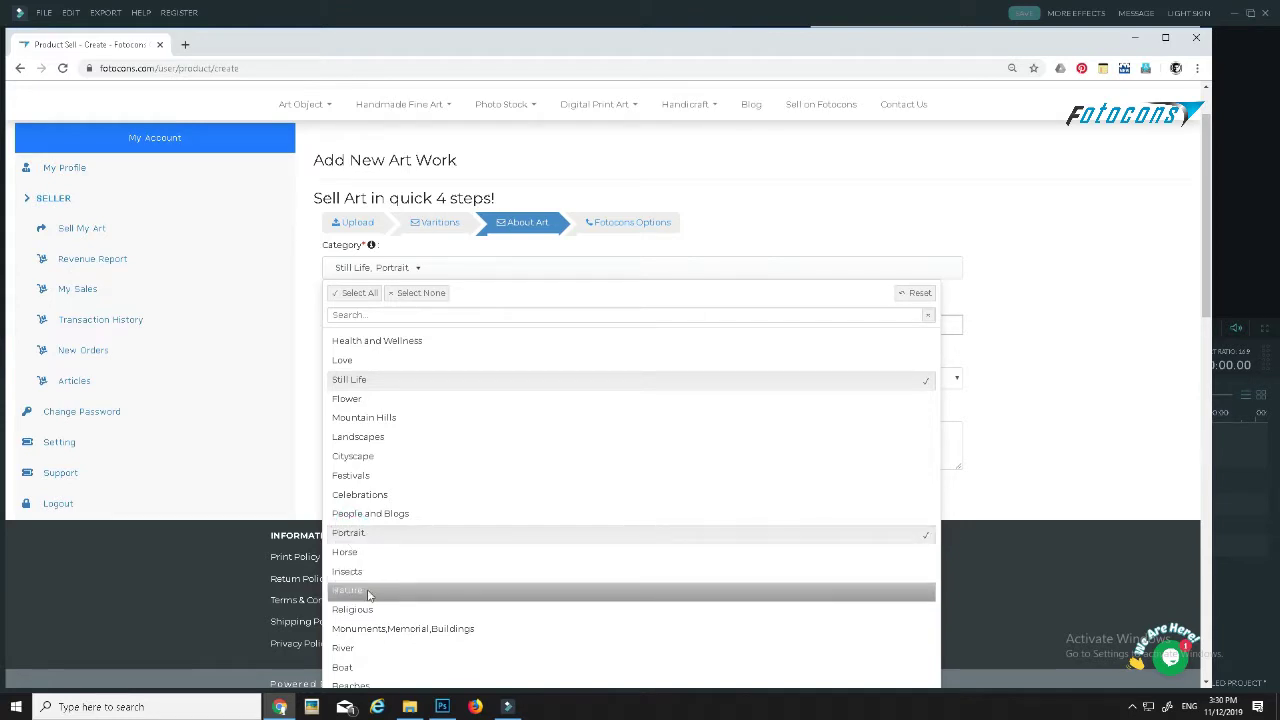
{"action": "left_click", "coordinate": [920, 381]}
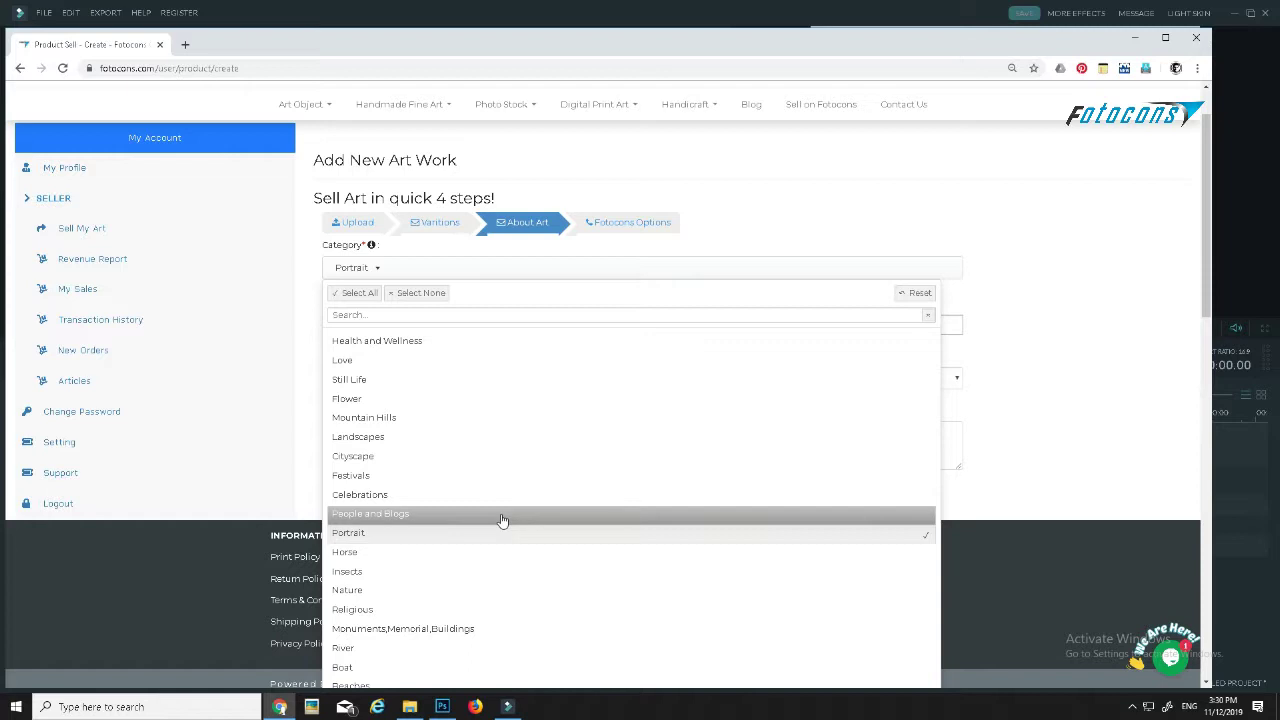
{"action": "left_click", "coordinate": [310, 334]}
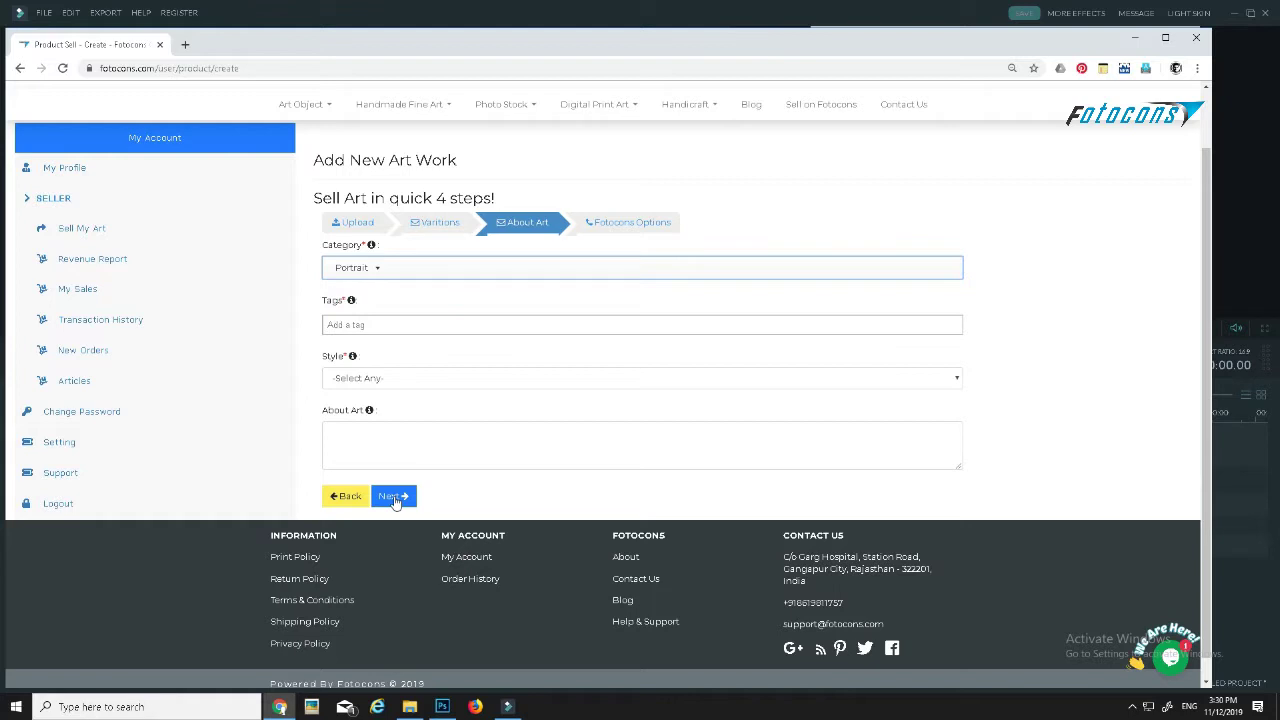
- Try adding Landscapes, then remove it so Portrait is the only category
{"action": "left_click", "coordinate": [383, 276]}
{"action": "left_click", "coordinate": [345, 437]}
{"action": "left_click", "coordinate": [309, 274]}
{"action": "left_click", "coordinate": [392, 277]}
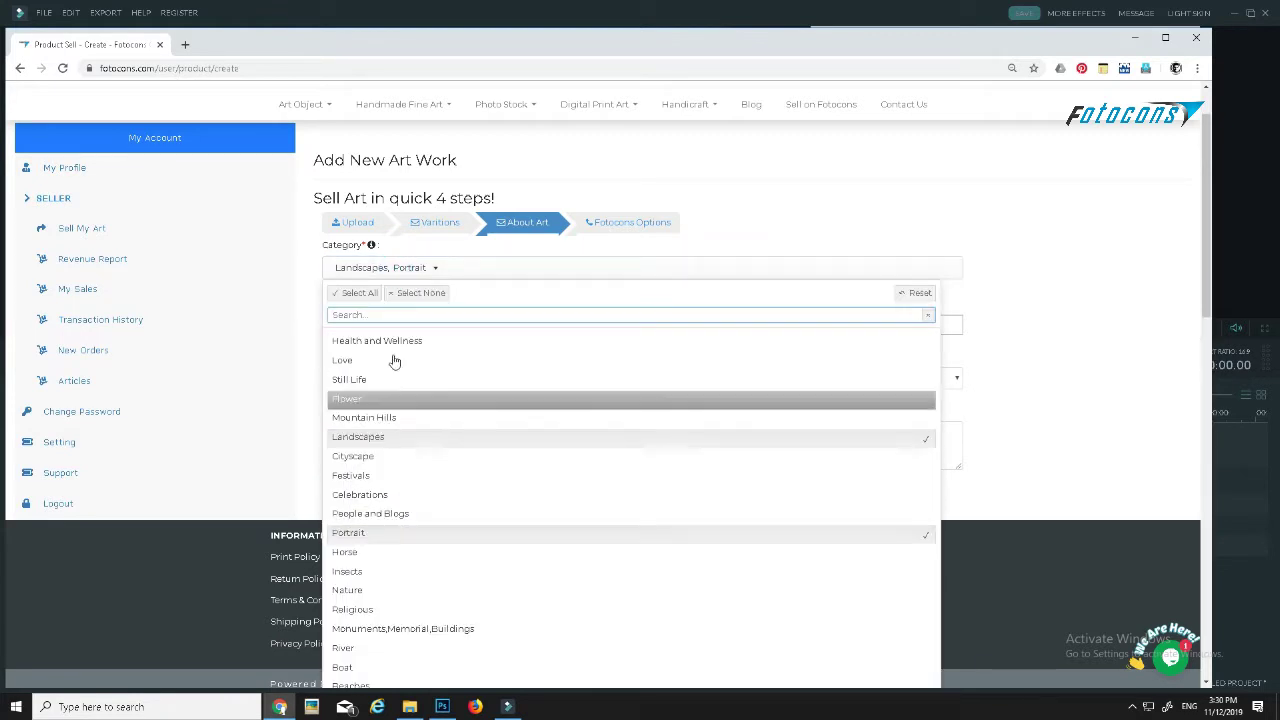
{"action": "left_click", "coordinate": [912, 441]}
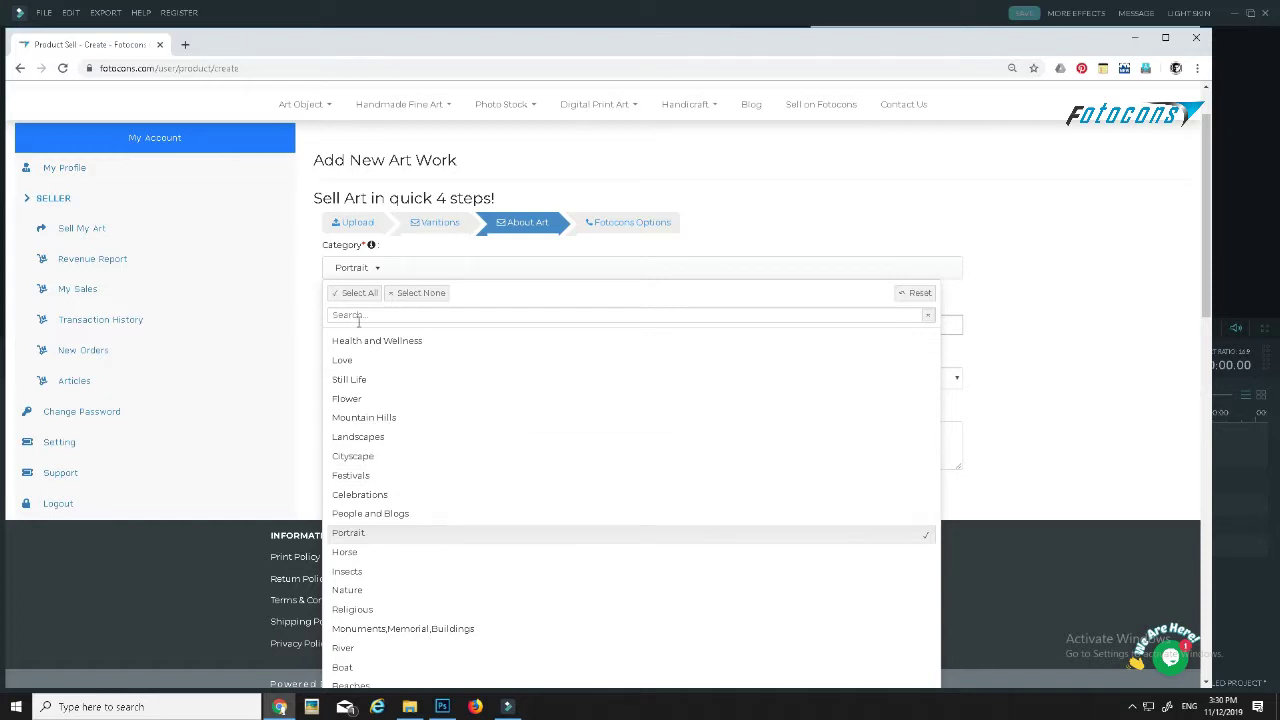
{"action": "left_click", "coordinate": [314, 284]}
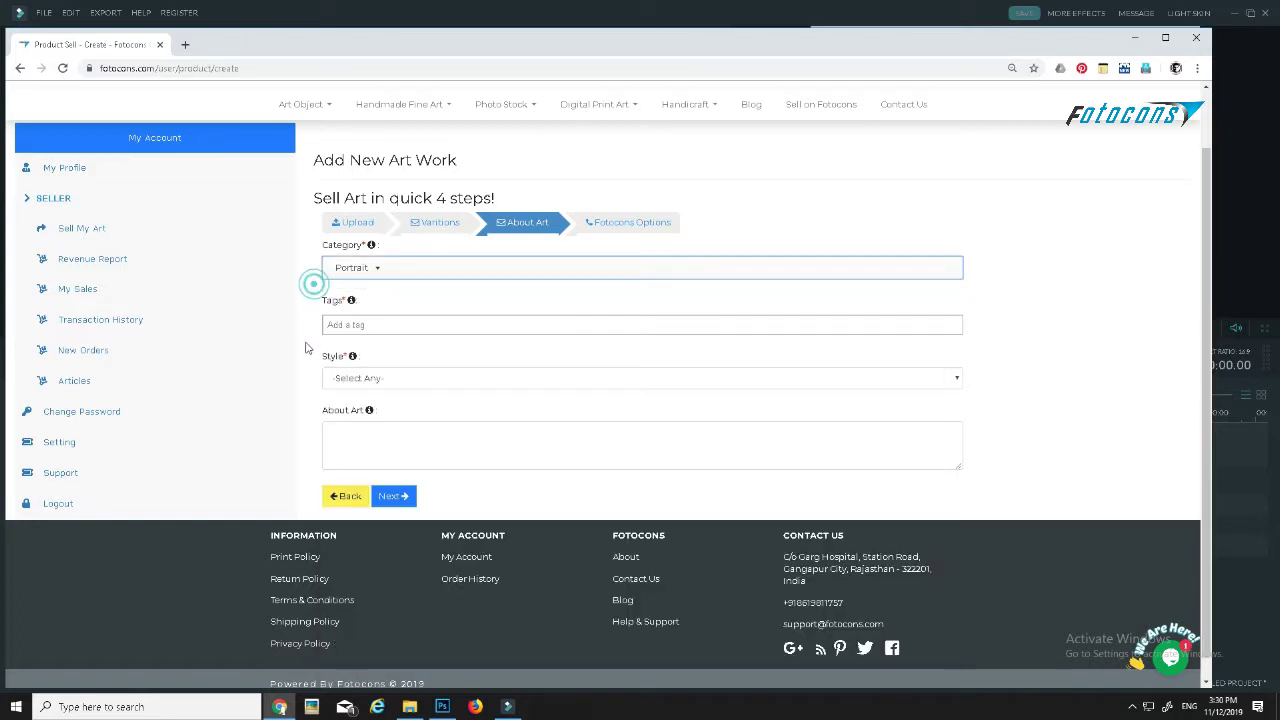
- Add the tags 'hung', 'ltiland' and 'dtyyiio' to the artwork
{"action": "left_click", "coordinate": [340, 327]}
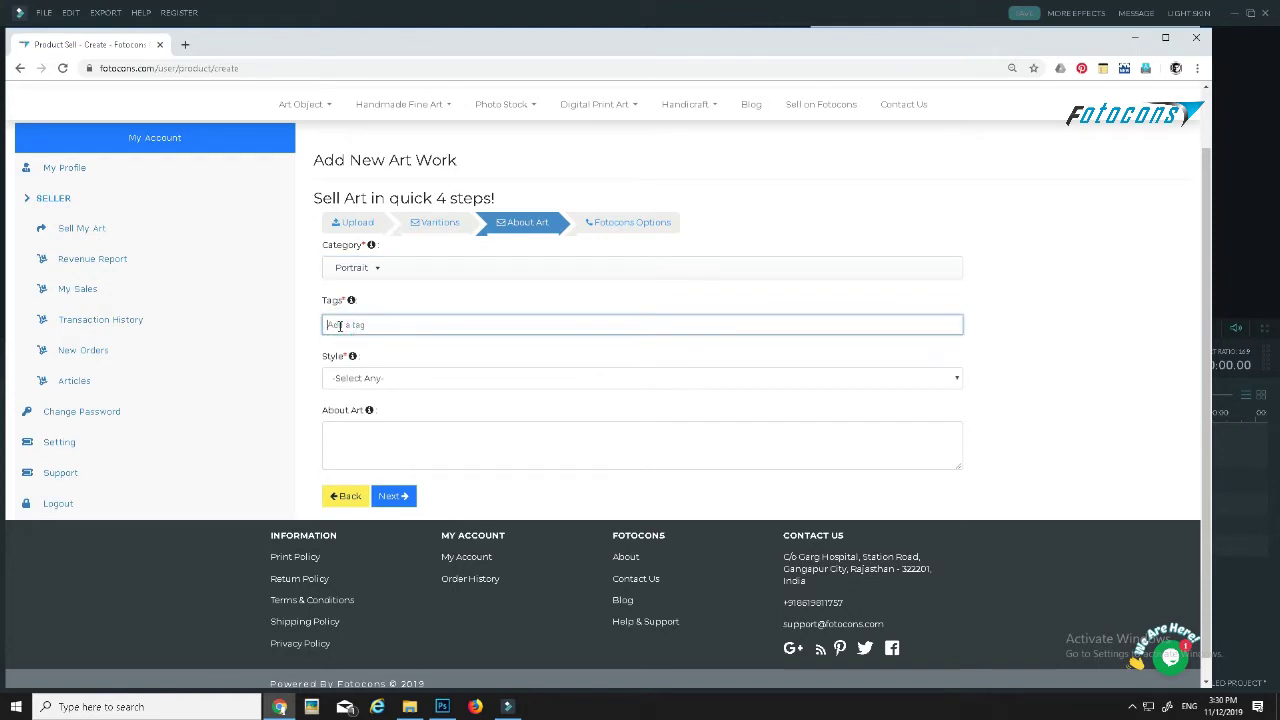
{"action": "type", "text": "hufi"}
{"action": "type", "text": "ng"}
{"action": "key", "text": "Return"}
{"action": "type", "text": "l"}
{"action": "type", "text": "tiland"}
{"action": "key", "text": "Return"}
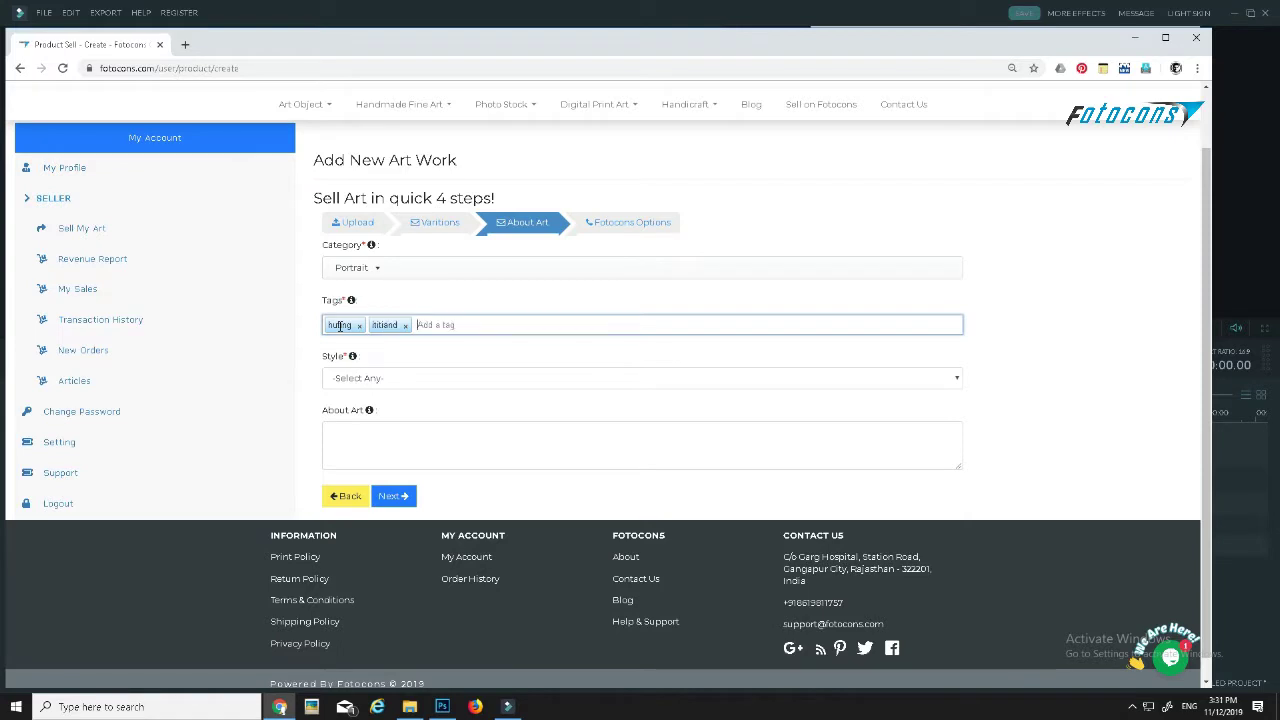
{"action": "type", "text": "d"}
{"action": "type", "text": "tyyiio"}
{"action": "key", "text": "Return"}
{"action": "left_click", "coordinate": [344, 378]}
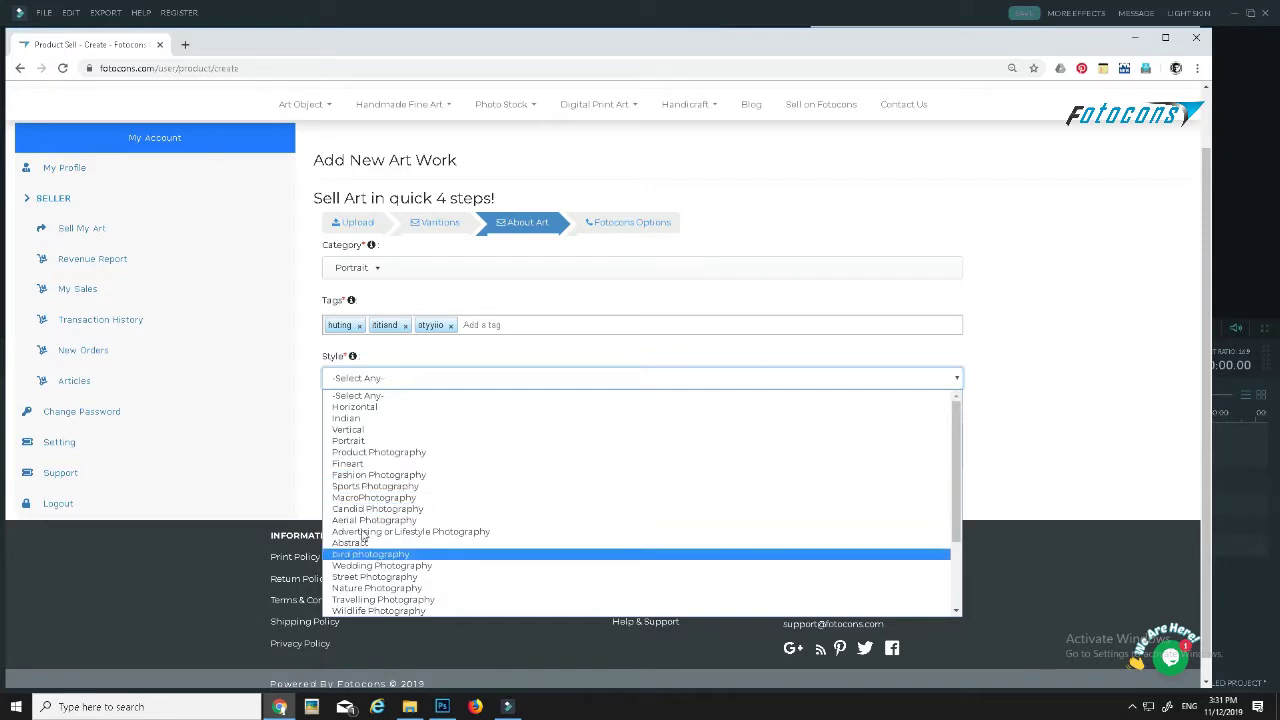
- Set Style to Horizontal, enter 'dsds' as the About Art description, and continue
{"action": "left_click", "coordinate": [315, 357]}
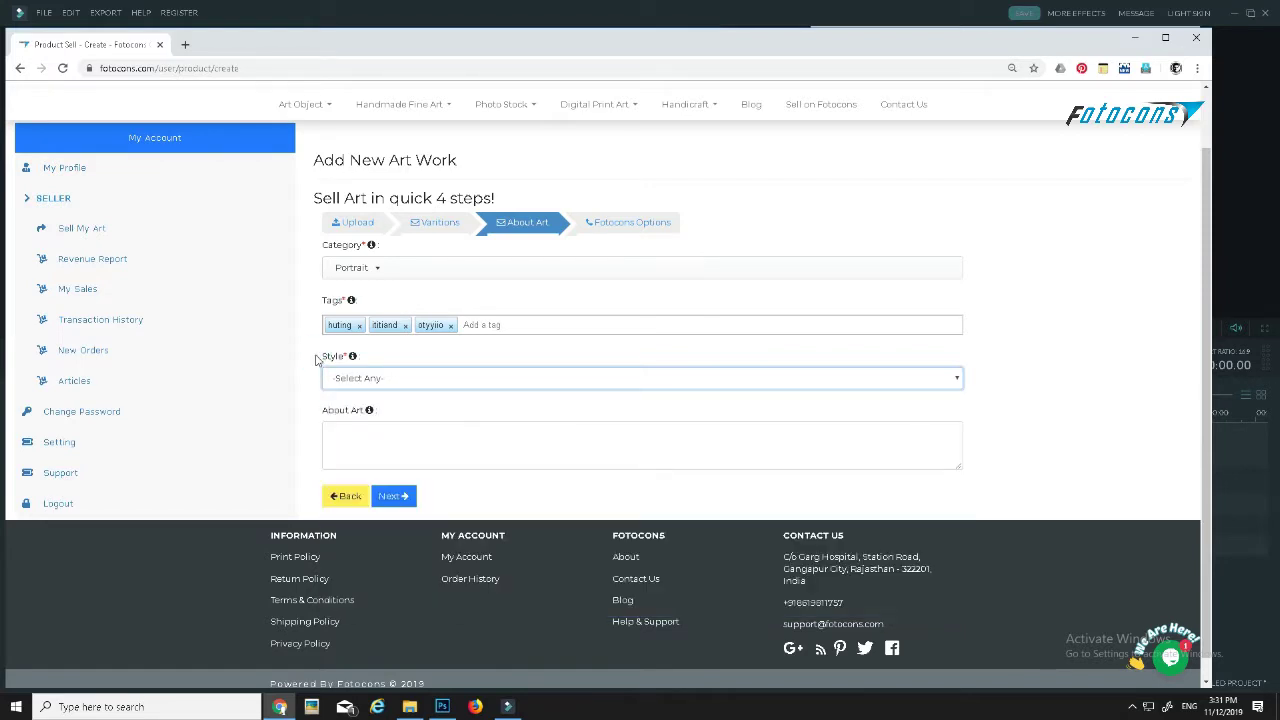
{"action": "left_click", "coordinate": [346, 437]}
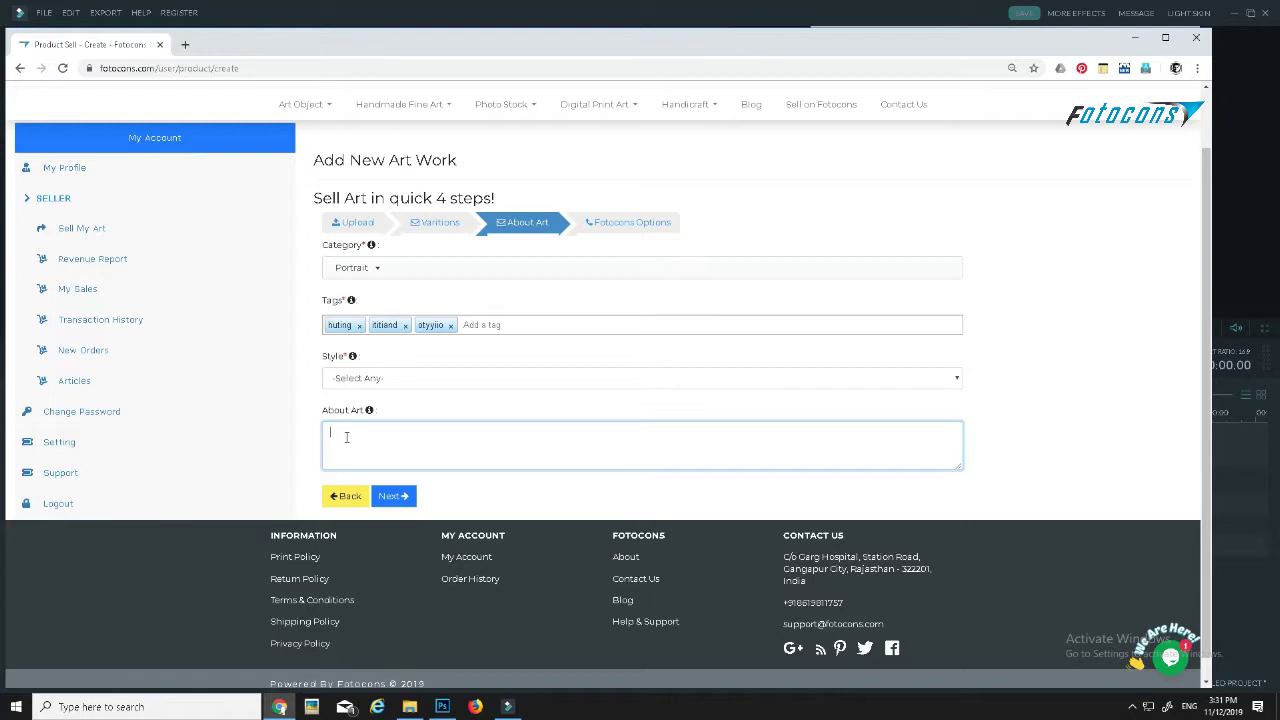
{"action": "left_click", "coordinate": [377, 382]}
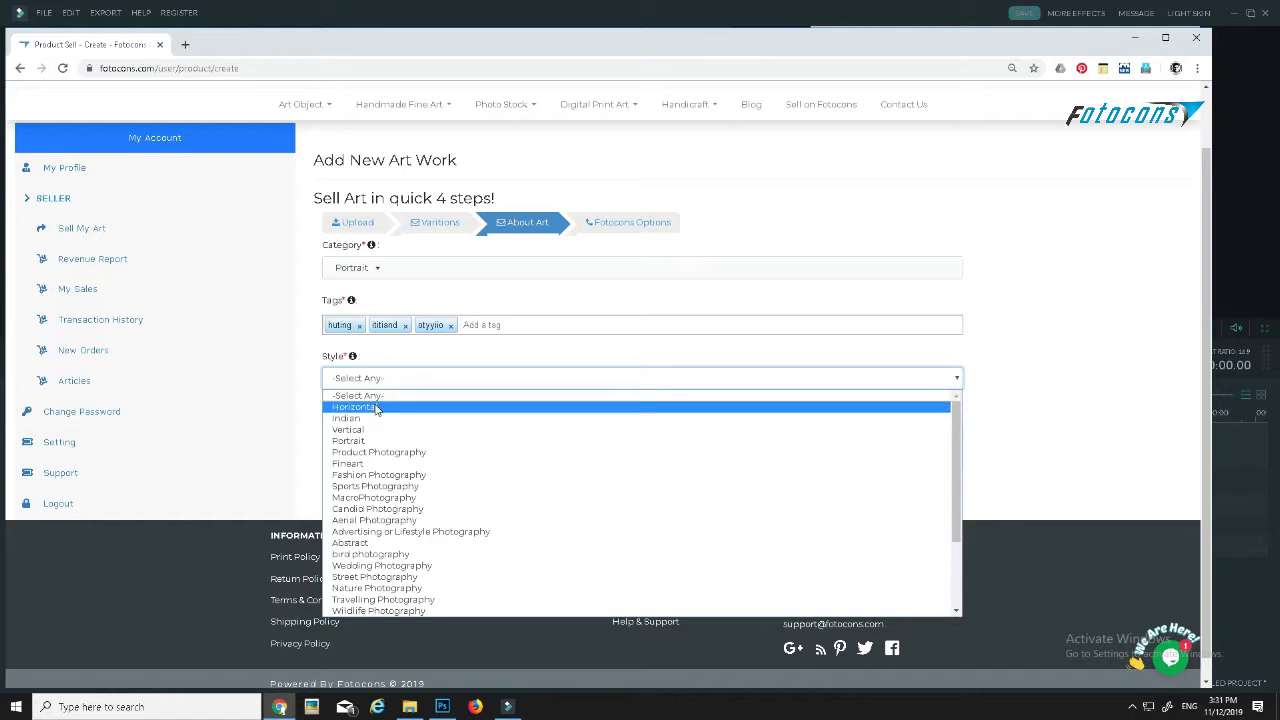
{"action": "left_click", "coordinate": [376, 410]}
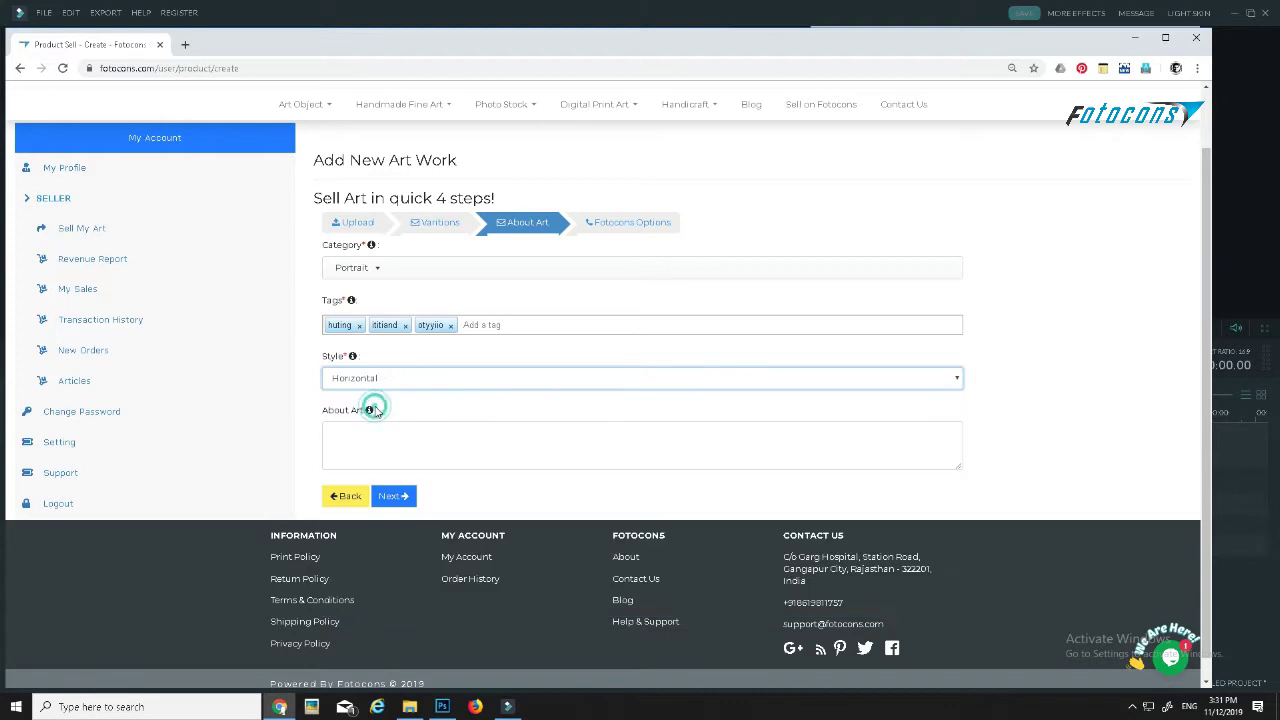
{"action": "left_click", "coordinate": [357, 432]}
{"action": "type", "text": "dsds"}
{"action": "left_click", "coordinate": [387, 496]}
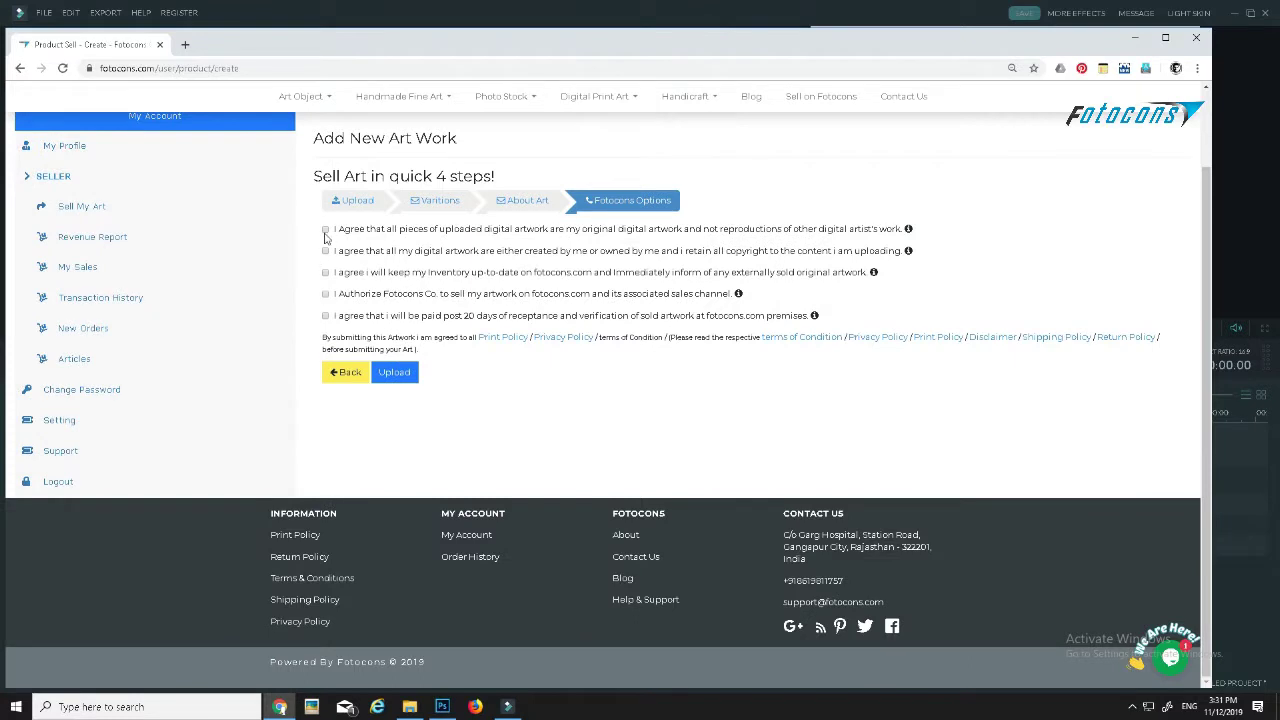
- Tick all five agreements: original work, copyright, inventory, sale authorization, 20-day payment
{"action": "left_click", "coordinate": [325, 230]}
{"action": "left_click", "coordinate": [325, 251]}
{"action": "left_click", "coordinate": [325, 273]}
{"action": "left_click", "coordinate": [325, 294]}
{"action": "left_click", "coordinate": [325, 316]}
- Untick and re-tick the last three agreements, then return to About Art
{"action": "left_click", "coordinate": [326, 316]}
{"action": "left_click", "coordinate": [325, 293]}
{"action": "left_click", "coordinate": [325, 272]}
{"action": "left_click", "coordinate": [325, 272]}
{"action": "left_click", "coordinate": [325, 293]}
{"action": "left_click", "coordinate": [325, 316]}
{"action": "left_click", "coordinate": [337, 373]}
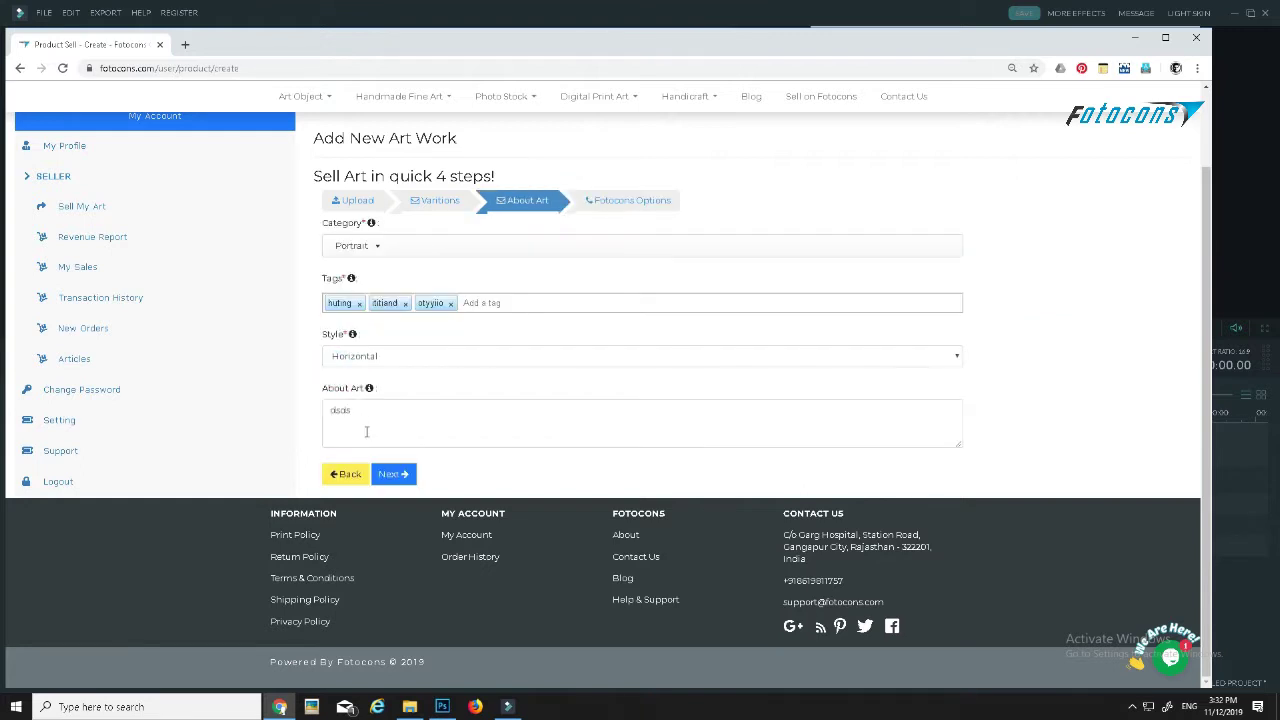
- Go back to Upload and set the art type to Photo Stock with sub type Imagestock
{"action": "left_click", "coordinate": [342, 477]}
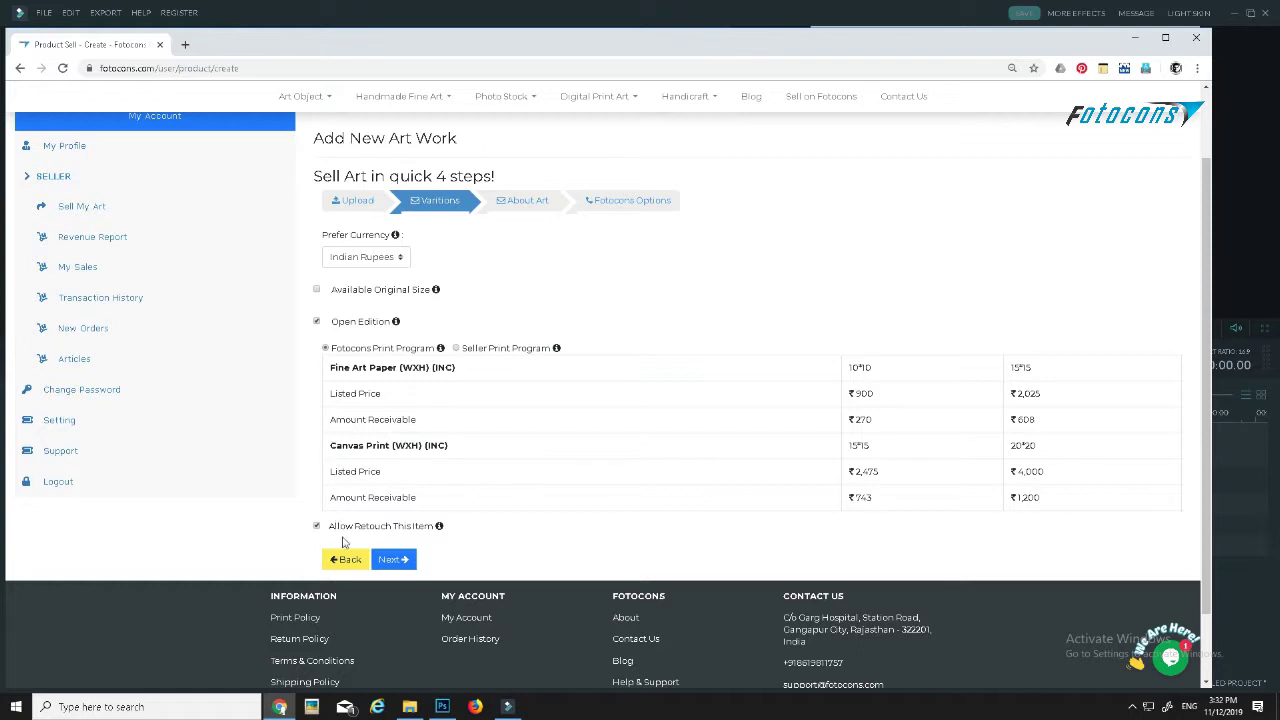
{"action": "left_click", "coordinate": [344, 556]}
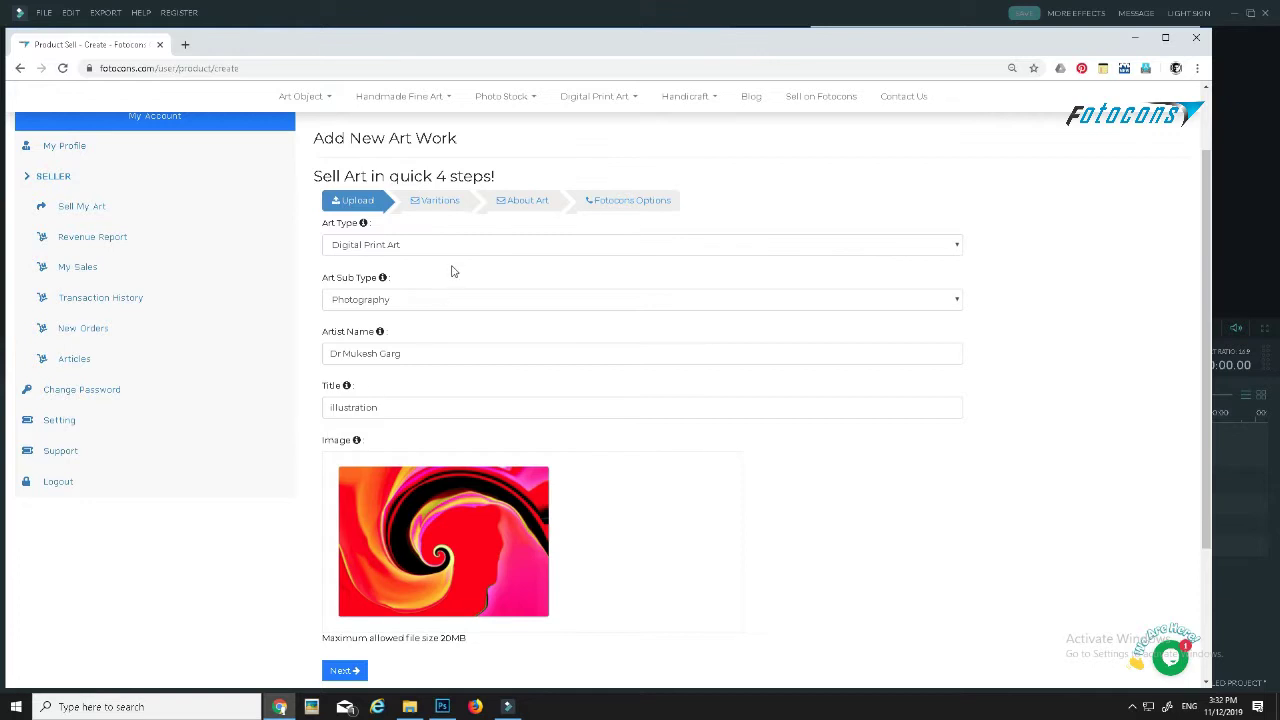
{"action": "left_click", "coordinate": [451, 247]}
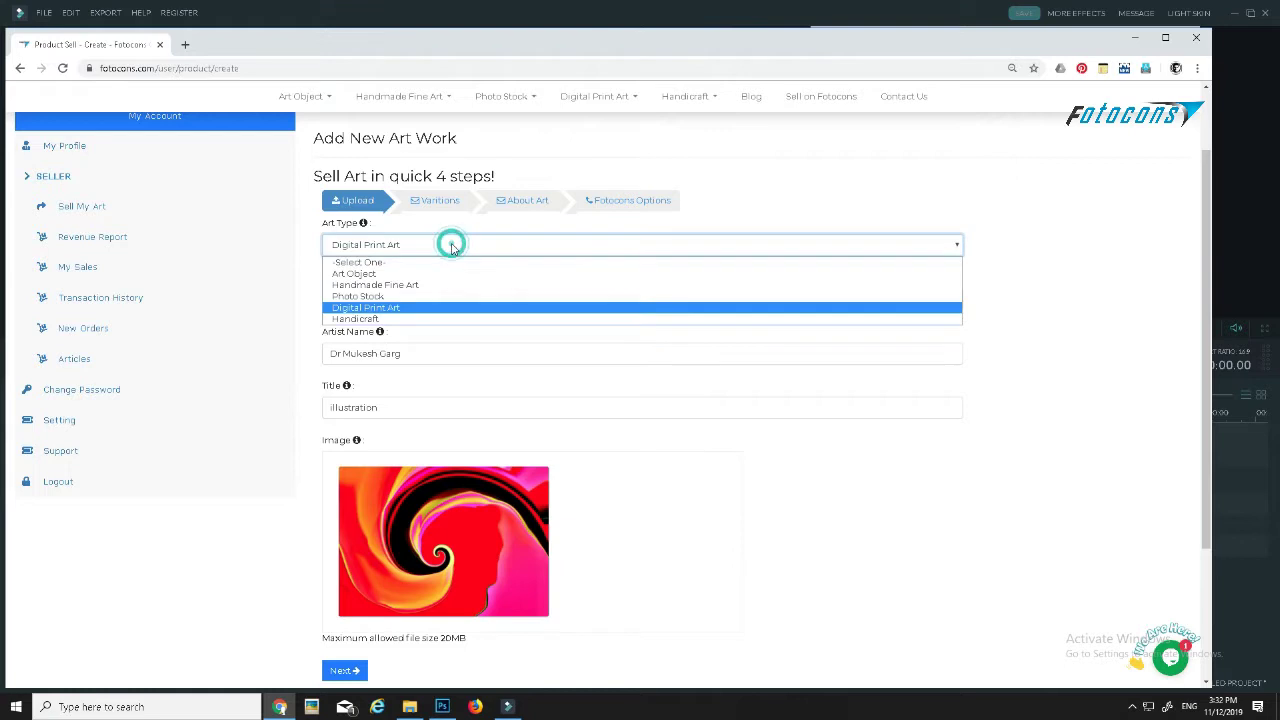
{"action": "left_click", "coordinate": [421, 298]}
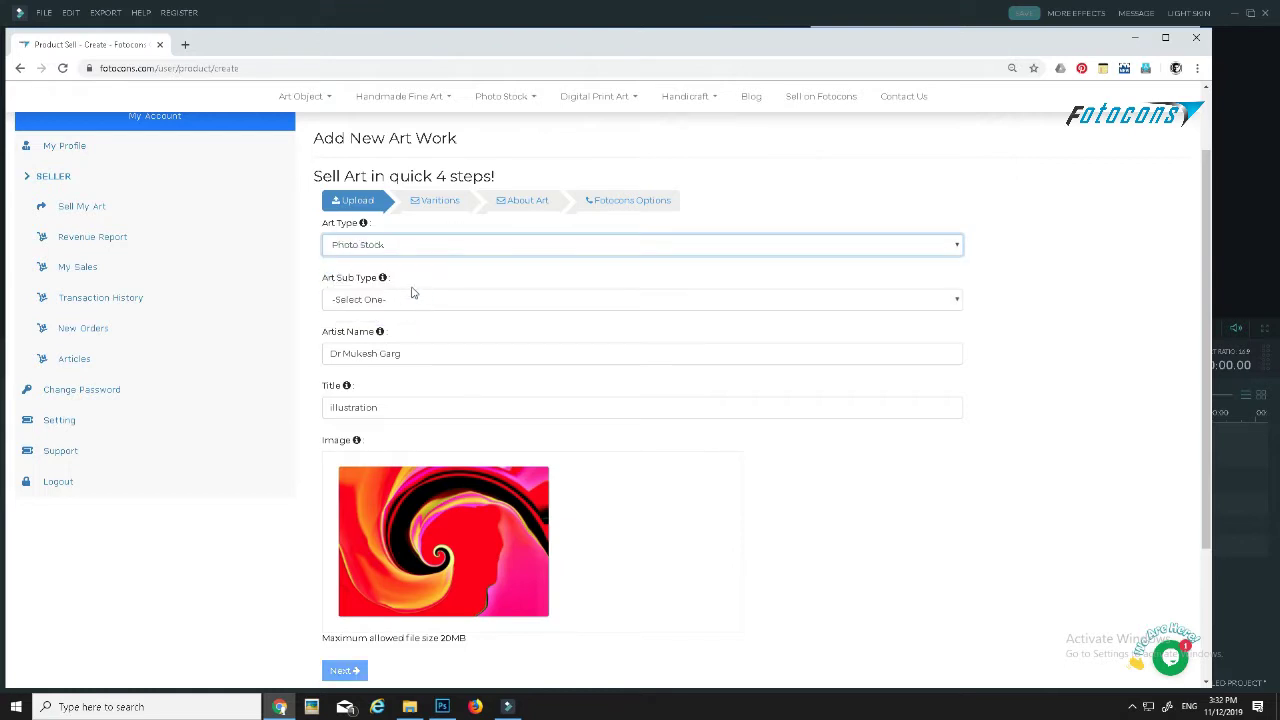
{"action": "left_click", "coordinate": [397, 300]}
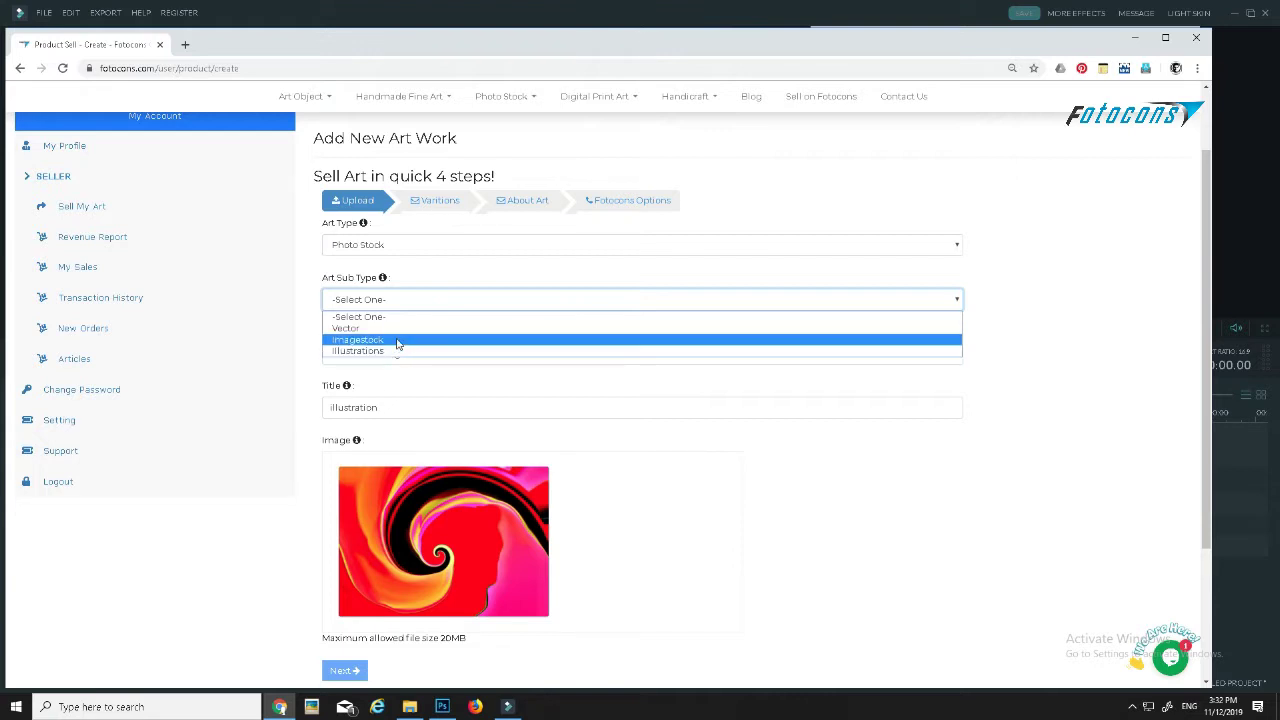
{"action": "left_click", "coordinate": [396, 341]}
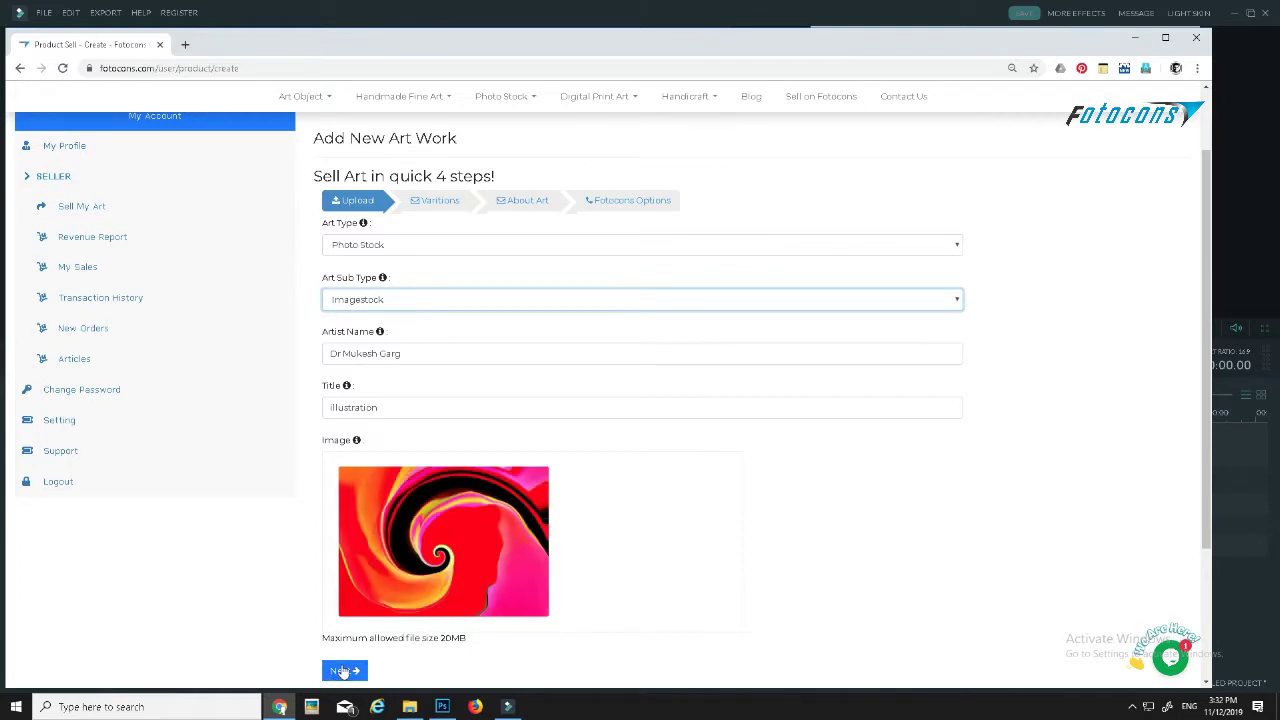
- On the Variations step, set the price to 1200 Indian Rupees
{"action": "left_click", "coordinate": [343, 671]}
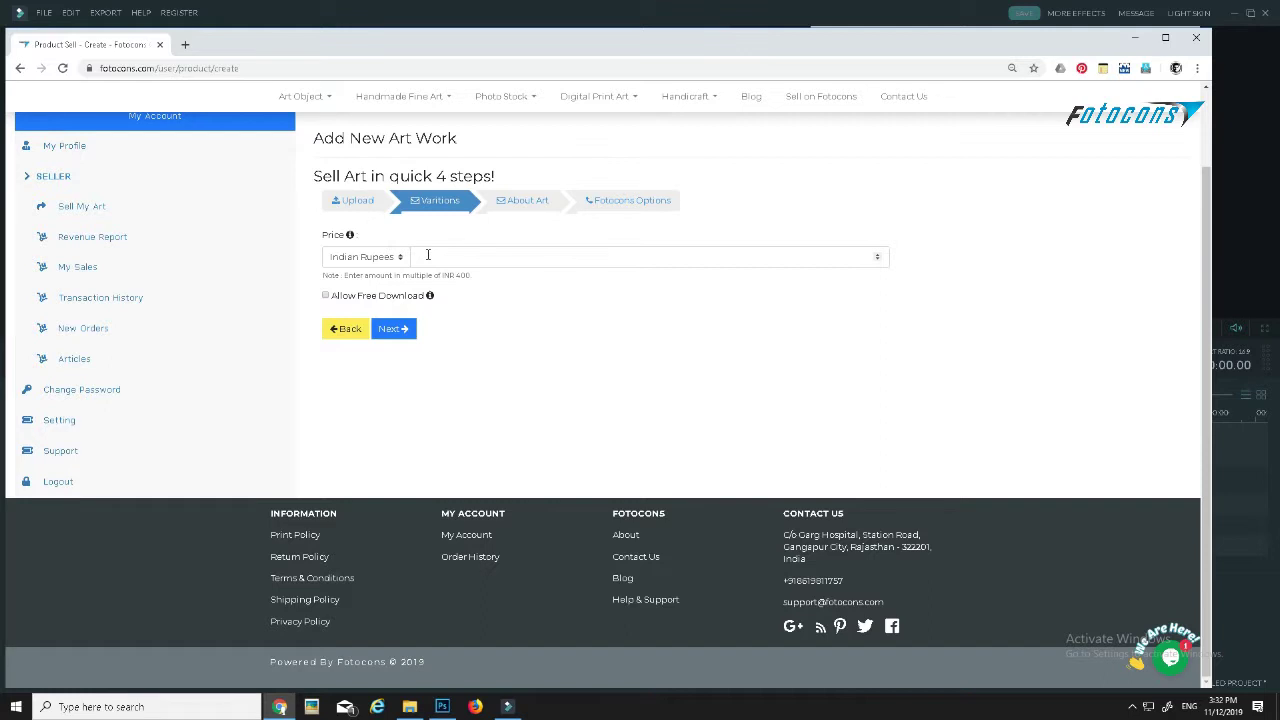
{"action": "left_click", "coordinate": [428, 255]}
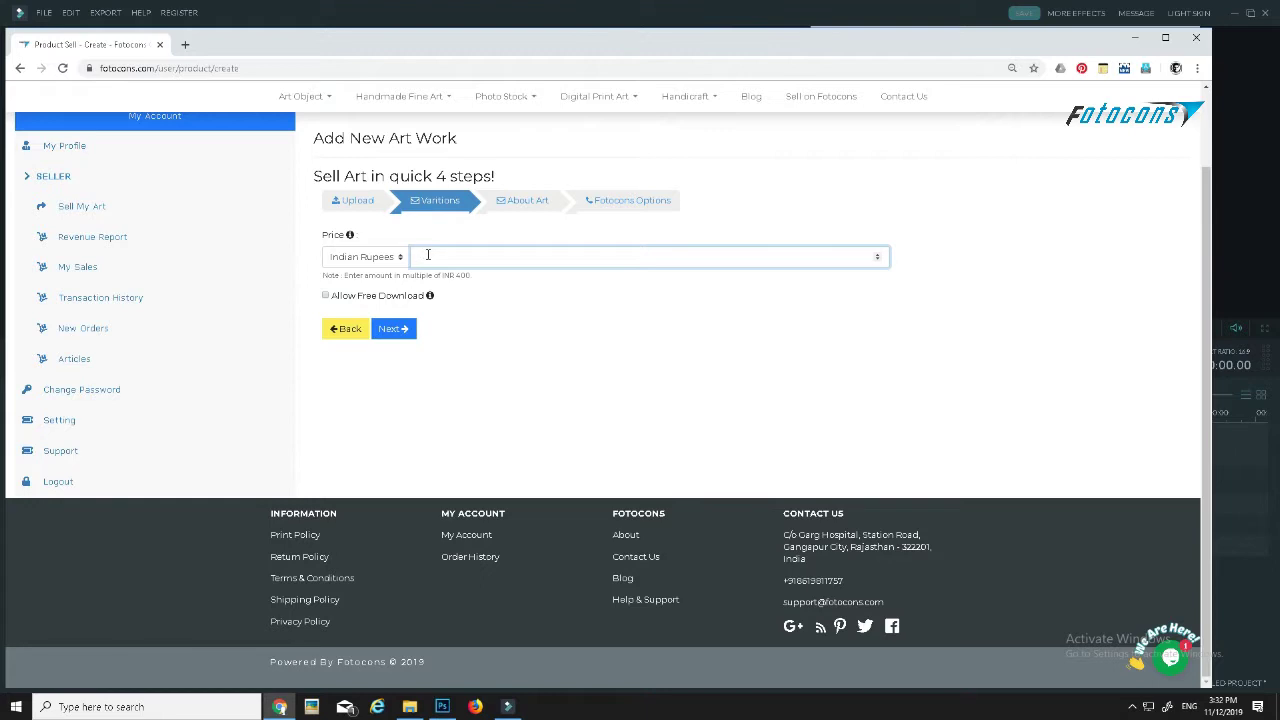
{"action": "type", "text": "1200"}
- On About Art, pick the Landscapes category and MacroPhotography style, then go to Fotocons Options
{"action": "left_click", "coordinate": [395, 329]}
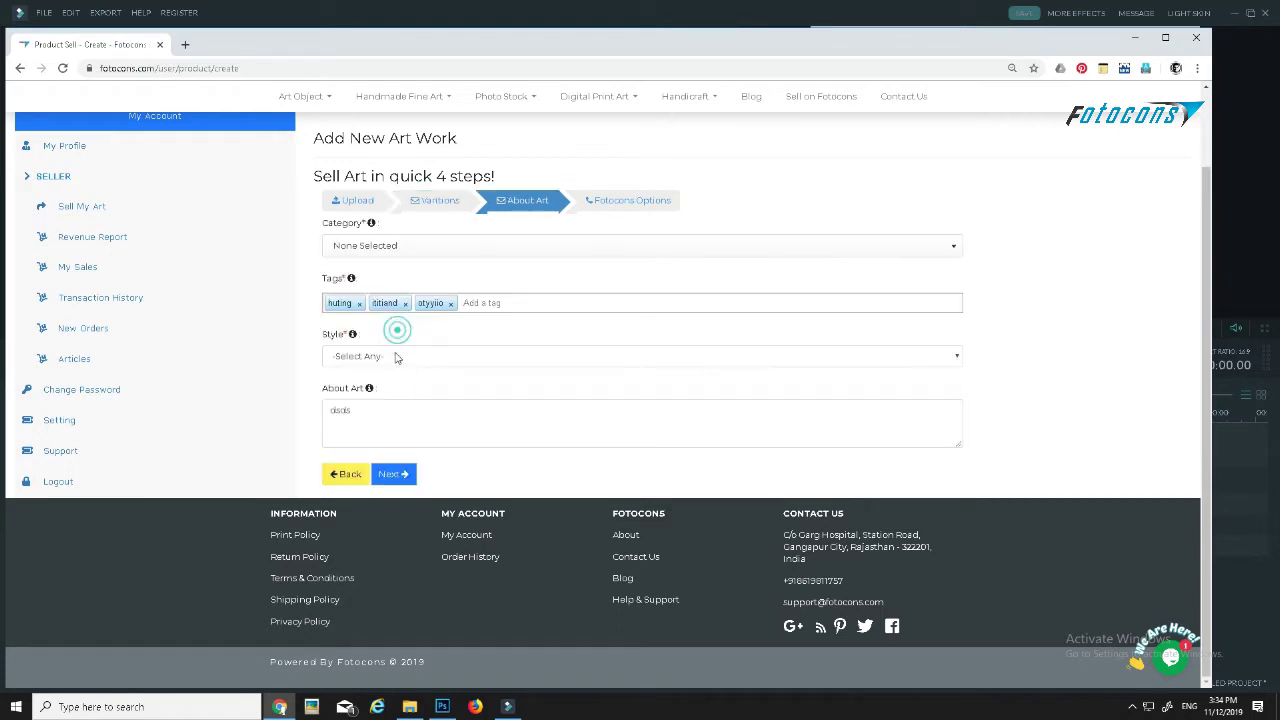
{"action": "left_click", "coordinate": [374, 246]}
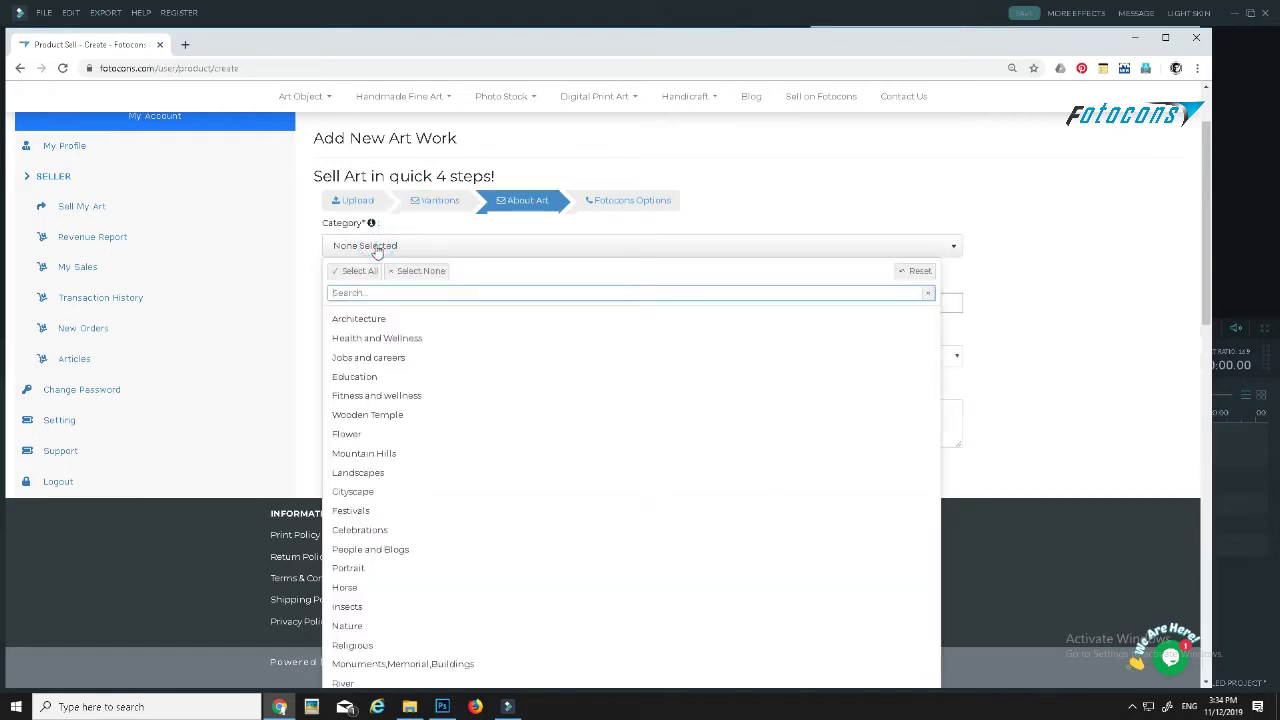
{"action": "left_click", "coordinate": [368, 473]}
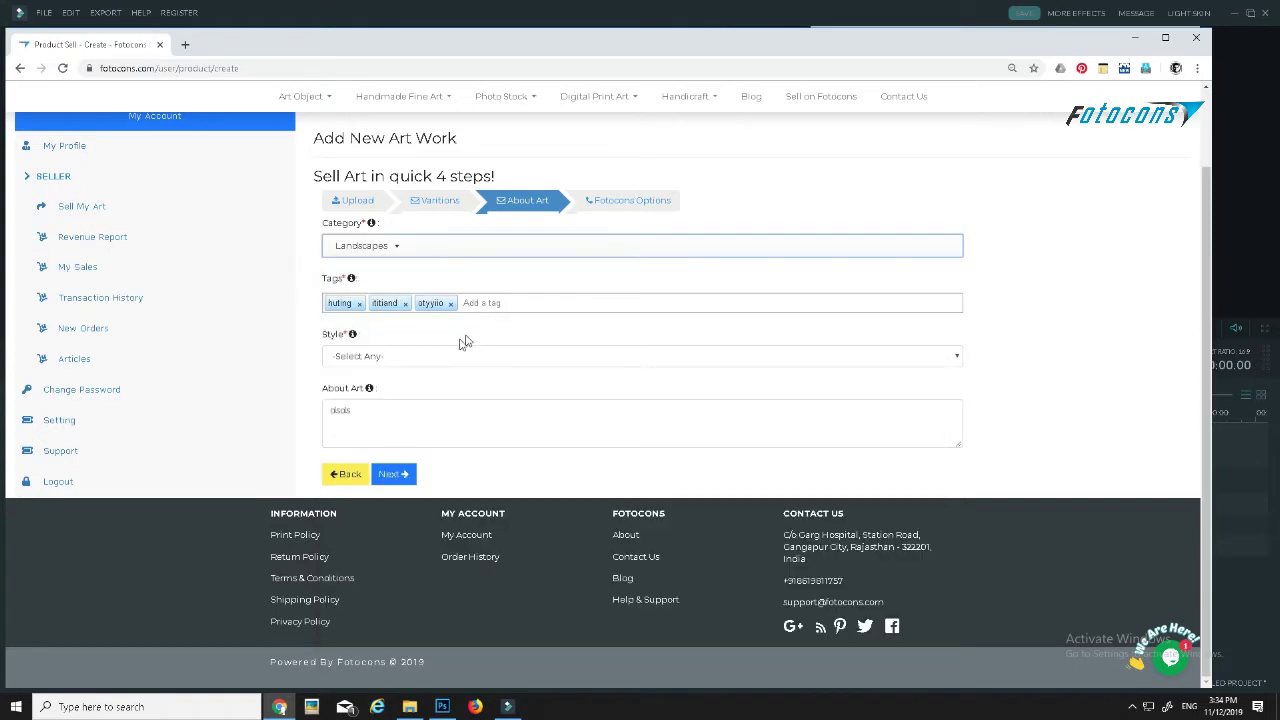
{"action": "left_click", "coordinate": [367, 356]}
{"action": "left_click", "coordinate": [371, 442]}
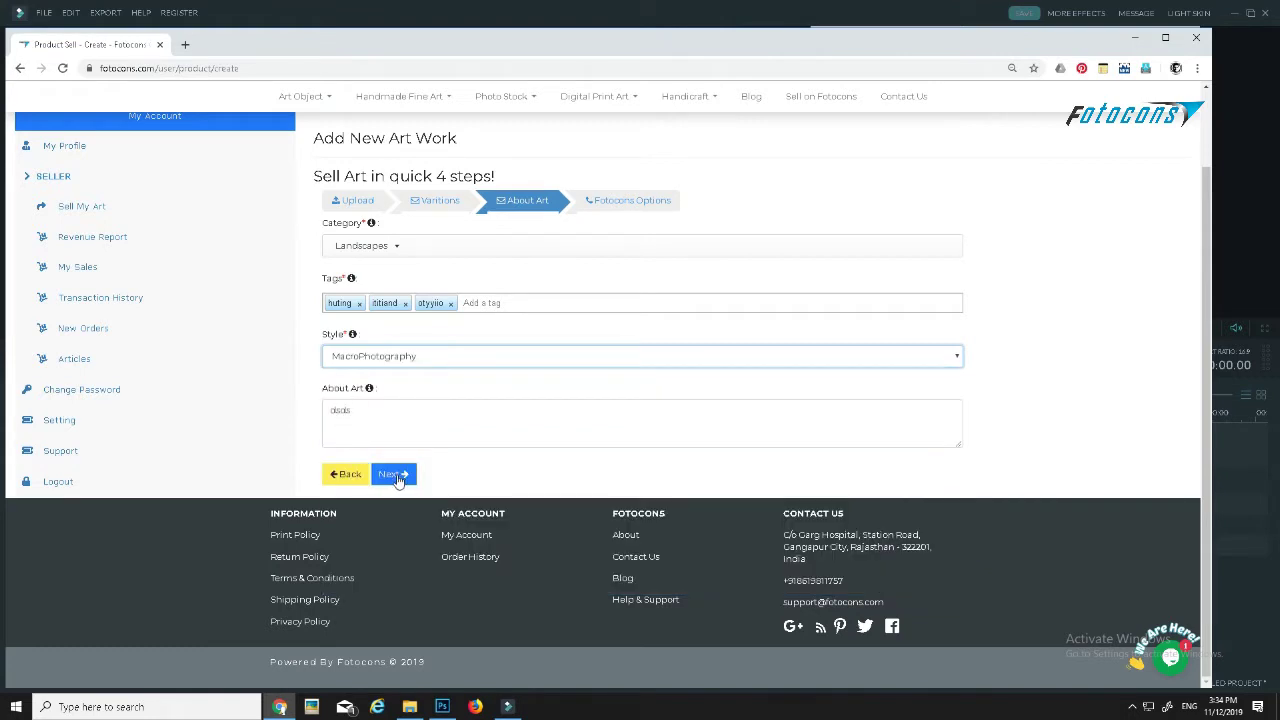
{"action": "left_click", "coordinate": [394, 475]}
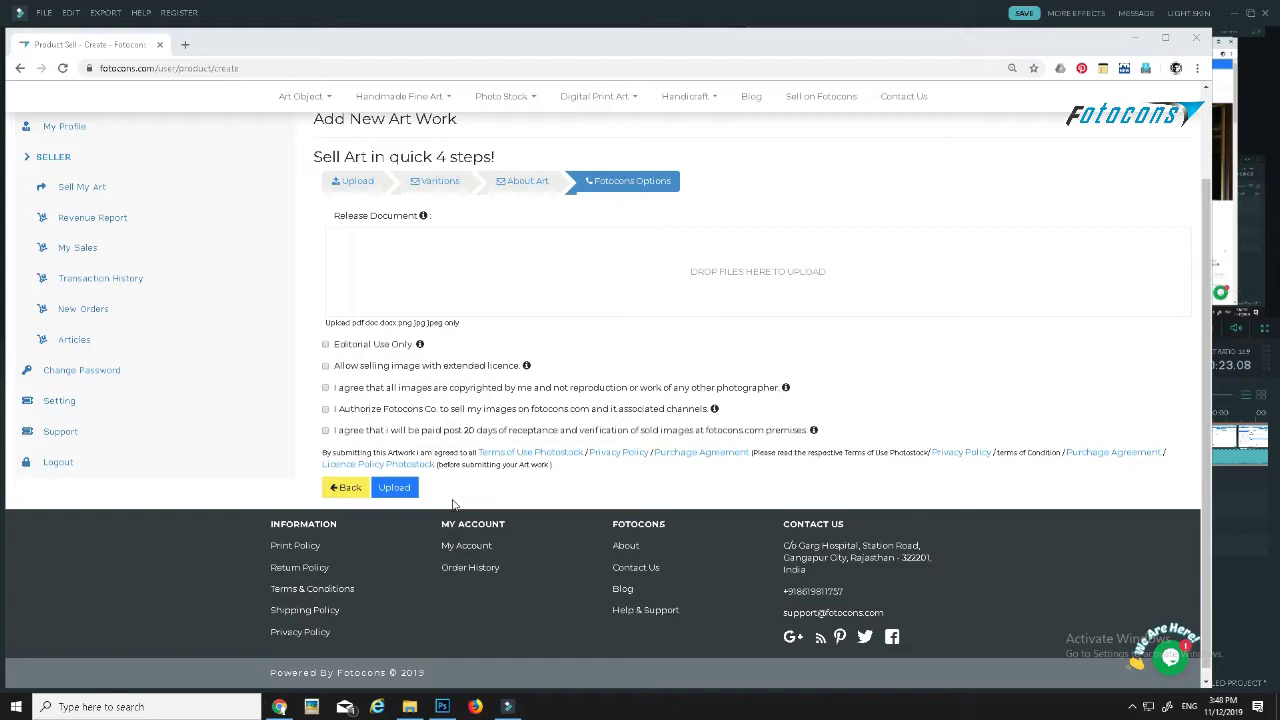
- Step back three pages to Upload, then open Art Listings via Sell My Art
{"action": "left_click", "coordinate": [343, 488]}
{"action": "left_click", "coordinate": [345, 476]}
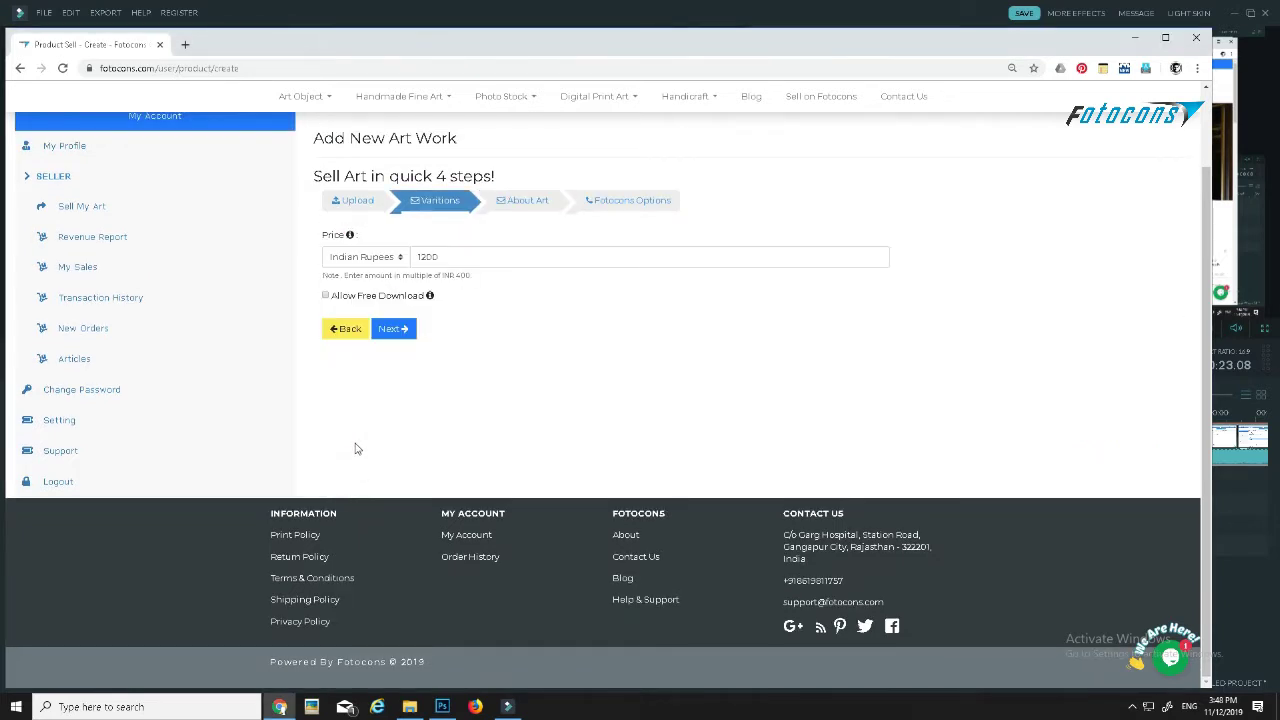
{"action": "left_click", "coordinate": [344, 328]}
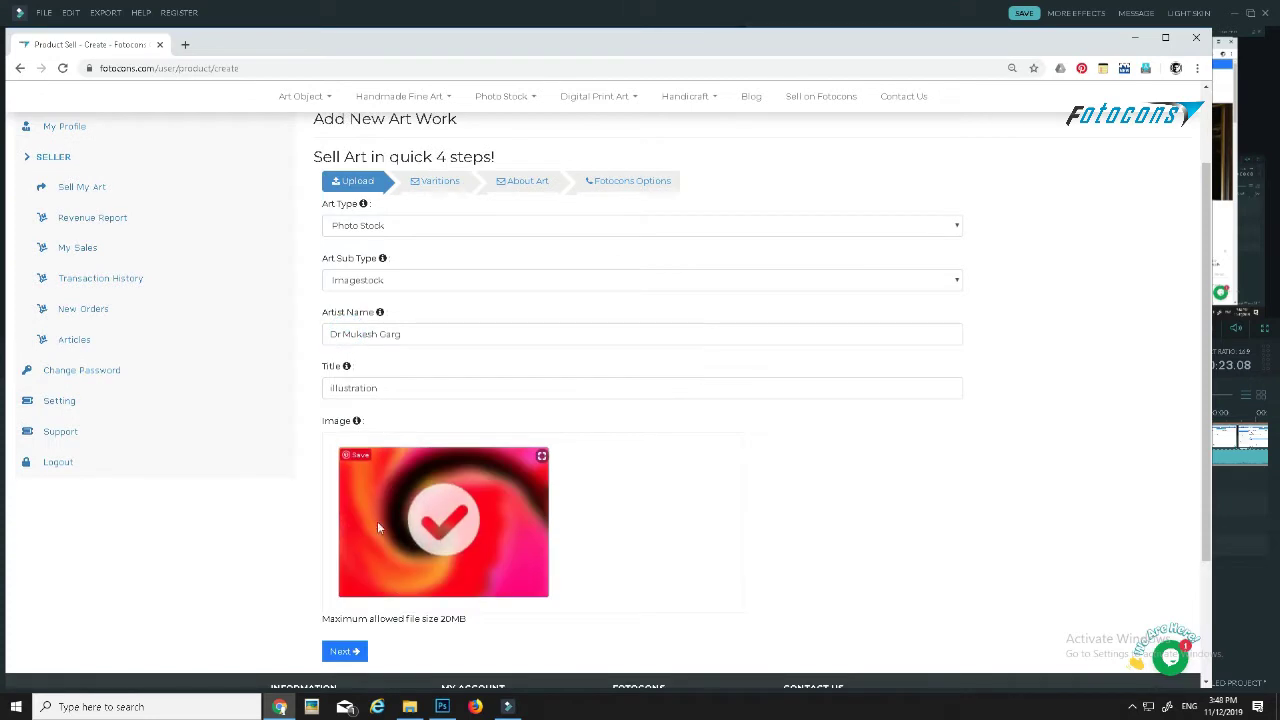
{"action": "scroll", "coordinate": [305, 476], "scroll_direction": "up", "scroll_amount": 1}
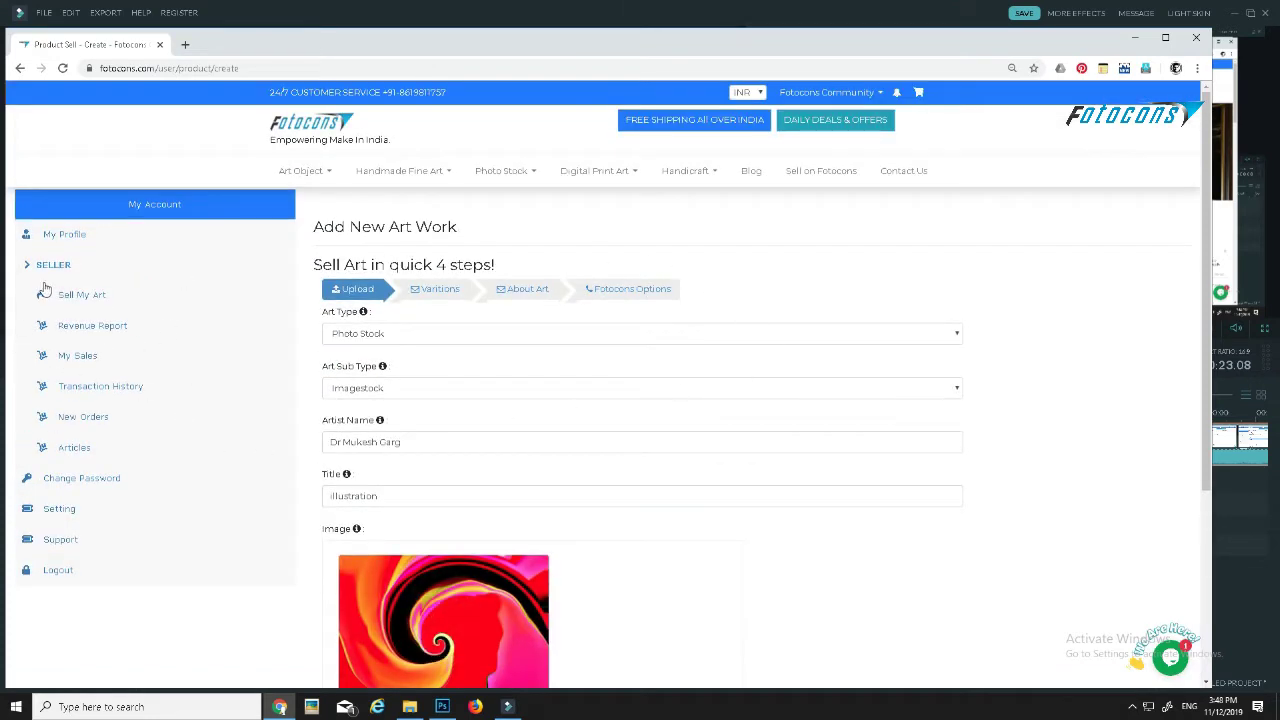
{"action": "left_click", "coordinate": [80, 300]}
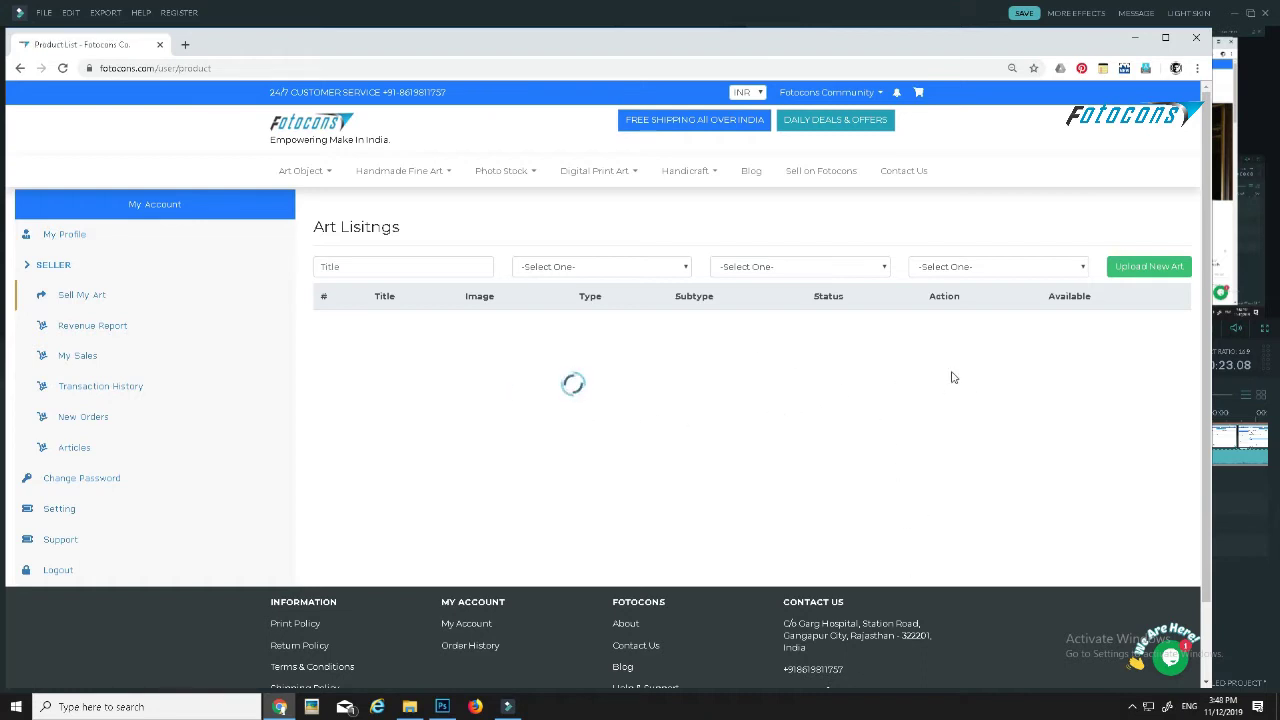
{"action": "scroll", "coordinate": [952, 377], "scroll_direction": "down", "scroll_amount": 1}
{"action": "scroll", "coordinate": [971, 349], "scroll_direction": "up", "scroll_amount": 2}
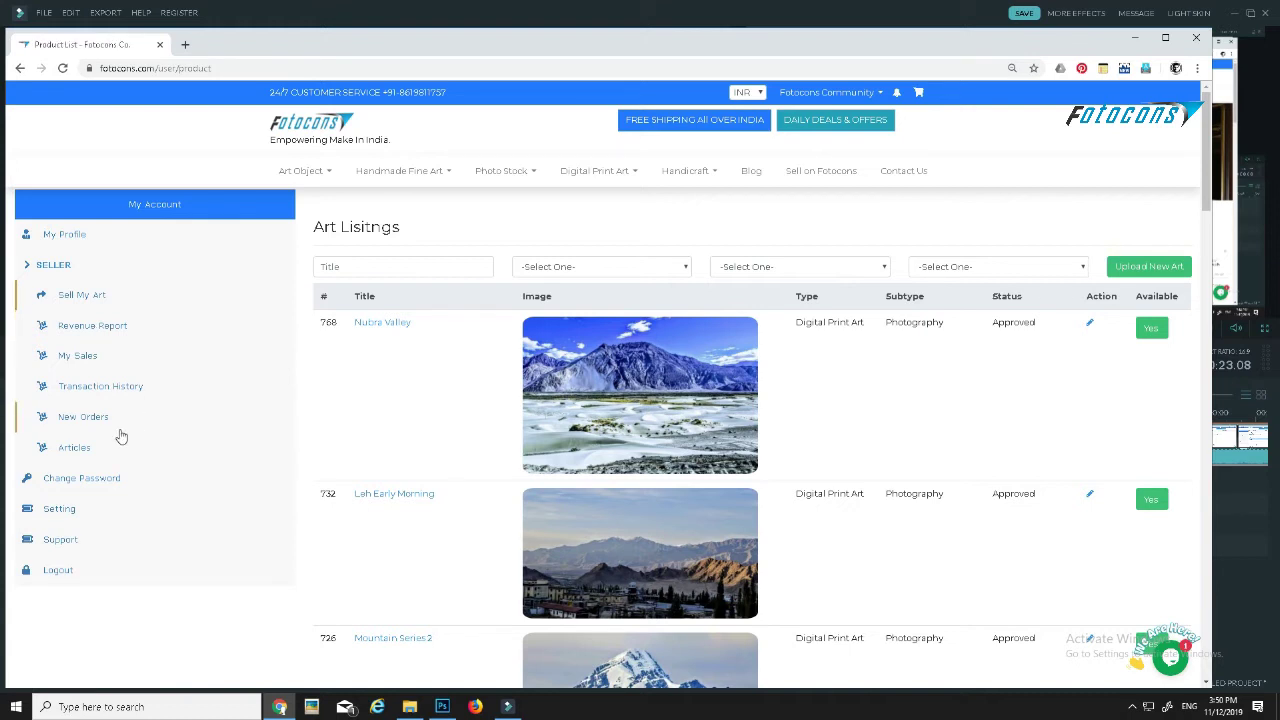
- View New Orders, Transaction History and My Sales, ending on the Revenue Report
{"action": "left_click", "coordinate": [67, 421]}
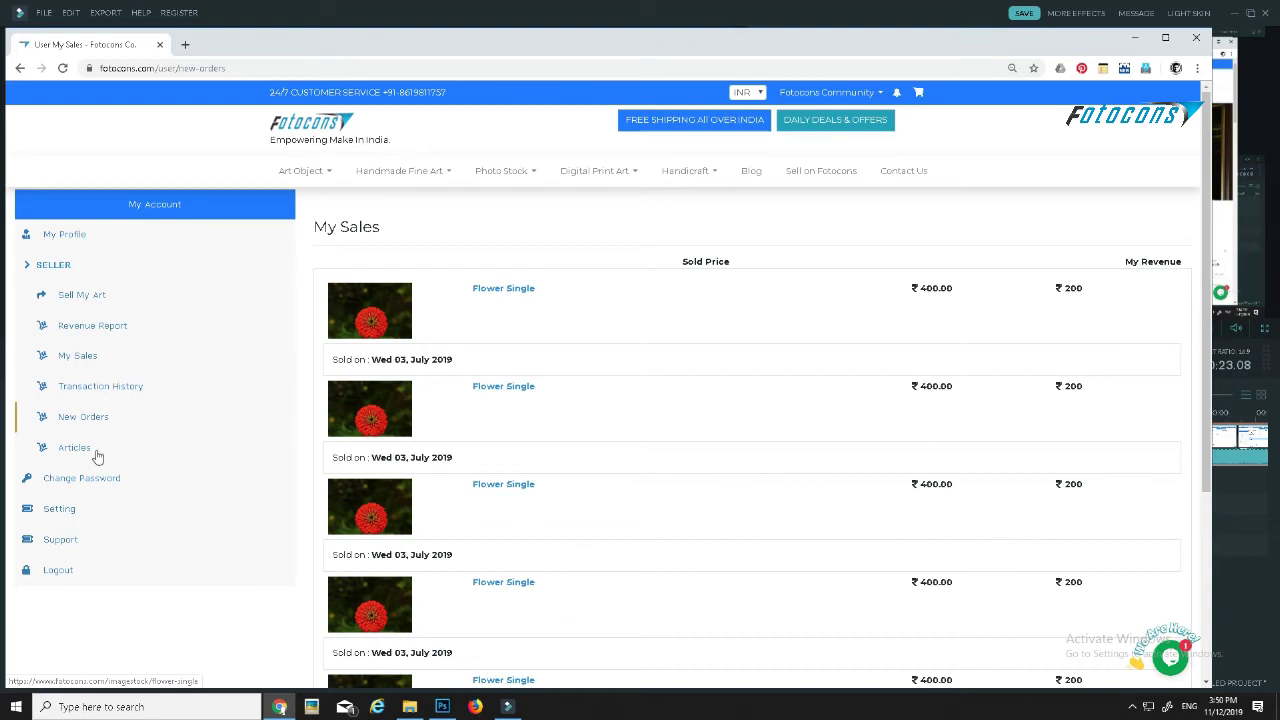
{"action": "left_click", "coordinate": [105, 389]}
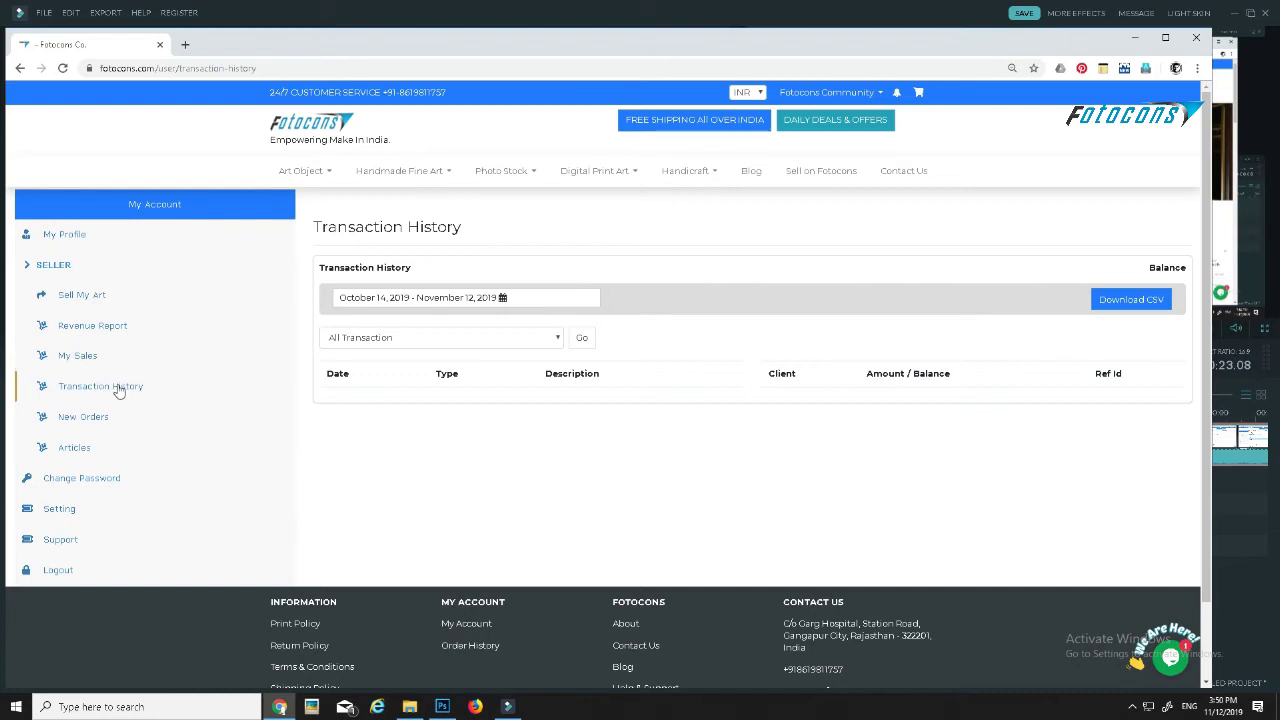
{"action": "left_click", "coordinate": [85, 362]}
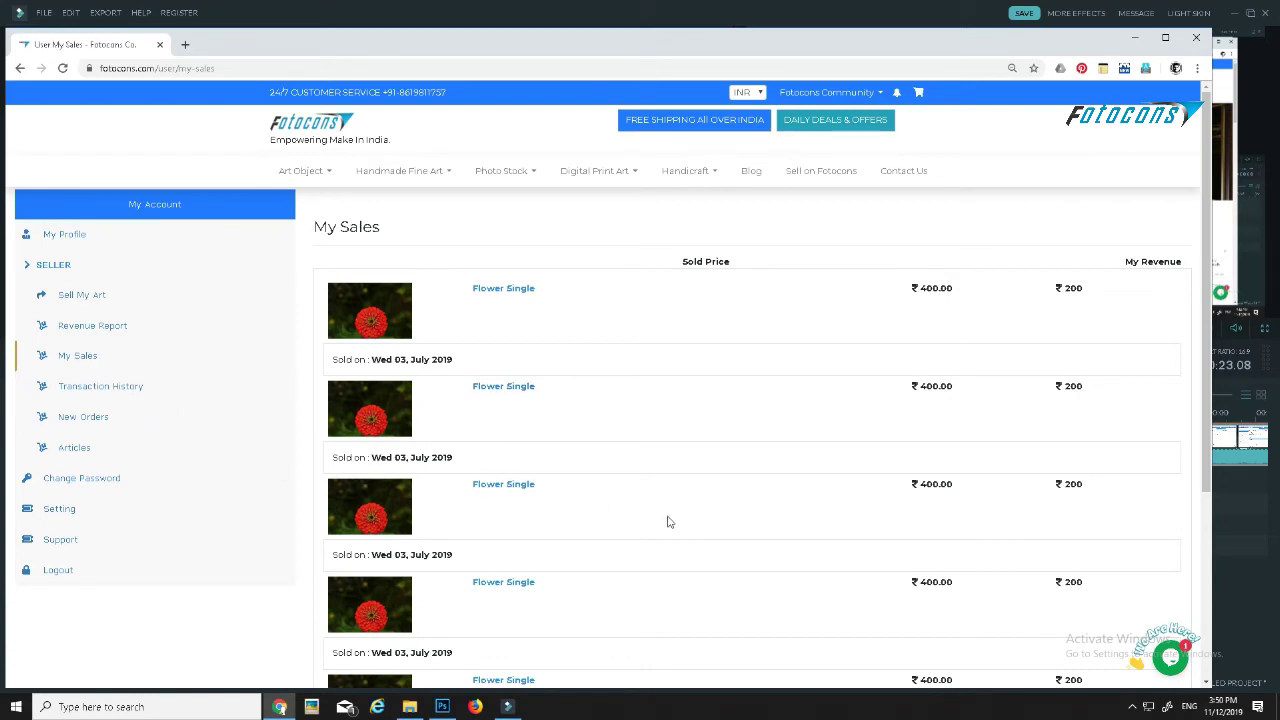
{"action": "left_click", "coordinate": [78, 326]}
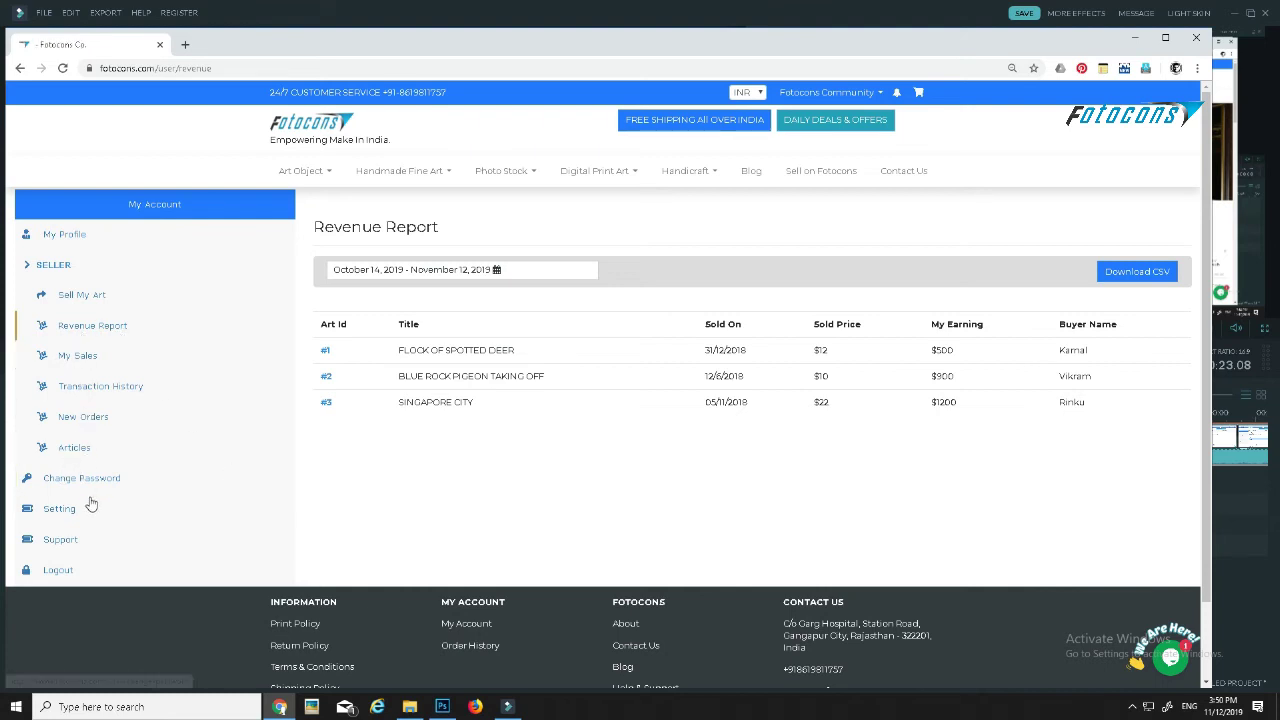
{"action": "left_click", "coordinate": [70, 452]}
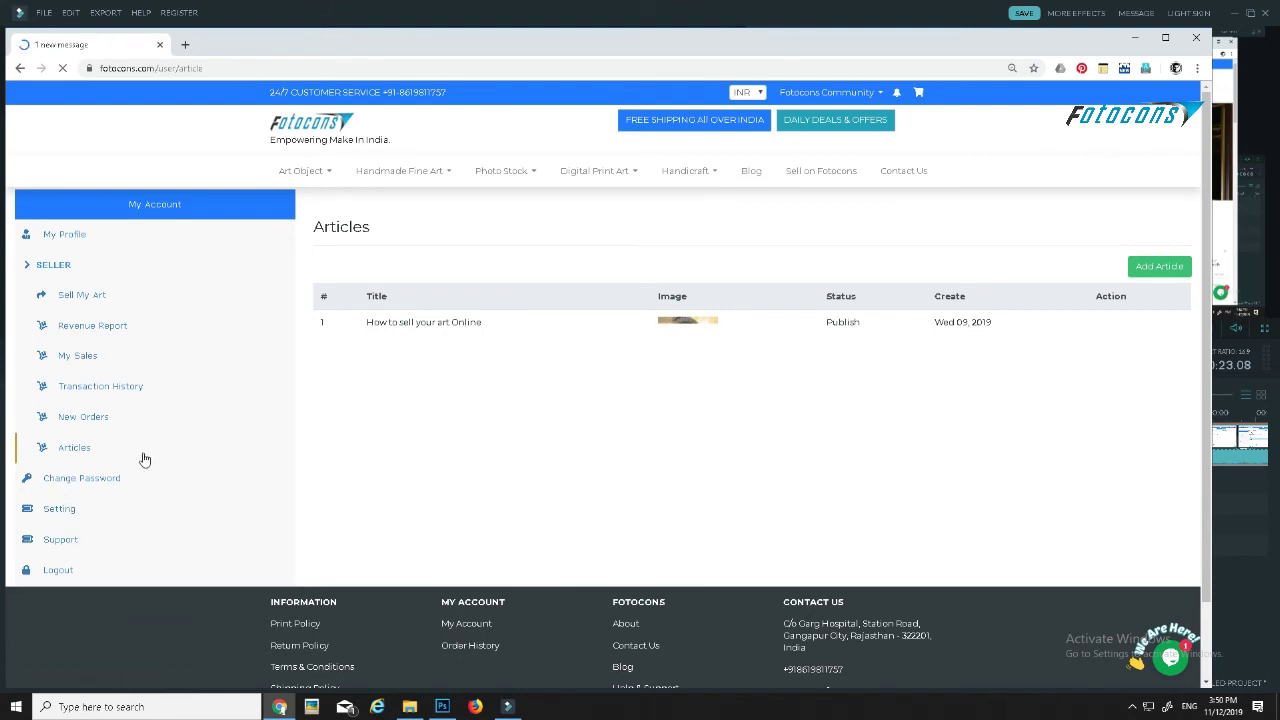
{"action": "left_click", "coordinate": [57, 240]}
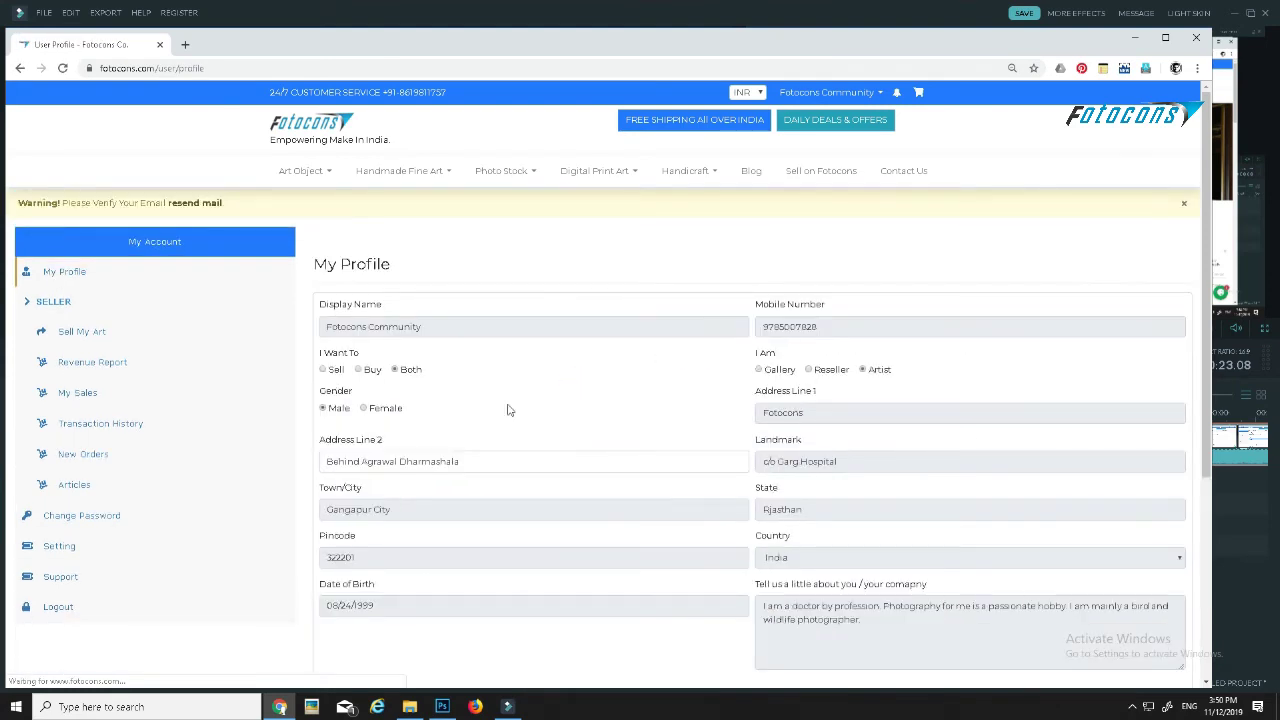
{"action": "scroll", "coordinate": [667, 559], "scroll_direction": "down", "scroll_amount": 1}
{"action": "scroll", "coordinate": [421, 549], "scroll_direction": "down", "scroll_amount": 2}
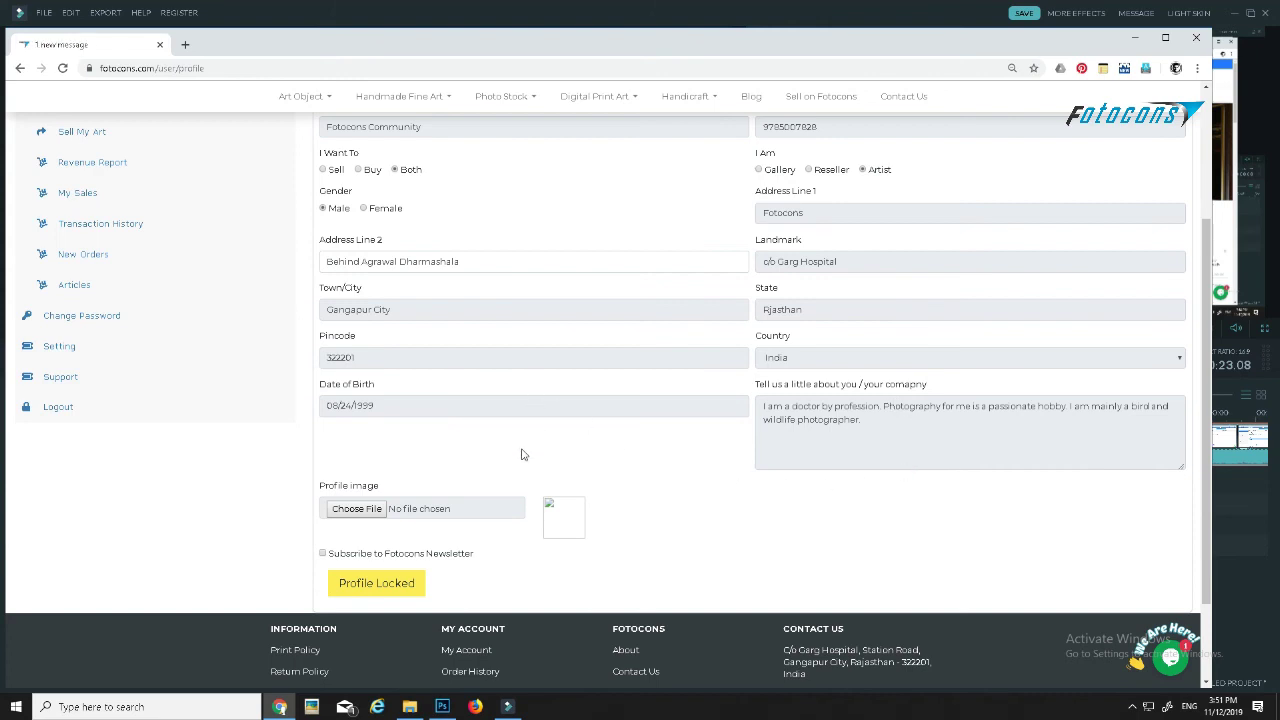
{"action": "scroll", "coordinate": [521, 455], "scroll_direction": "up", "scroll_amount": 3}
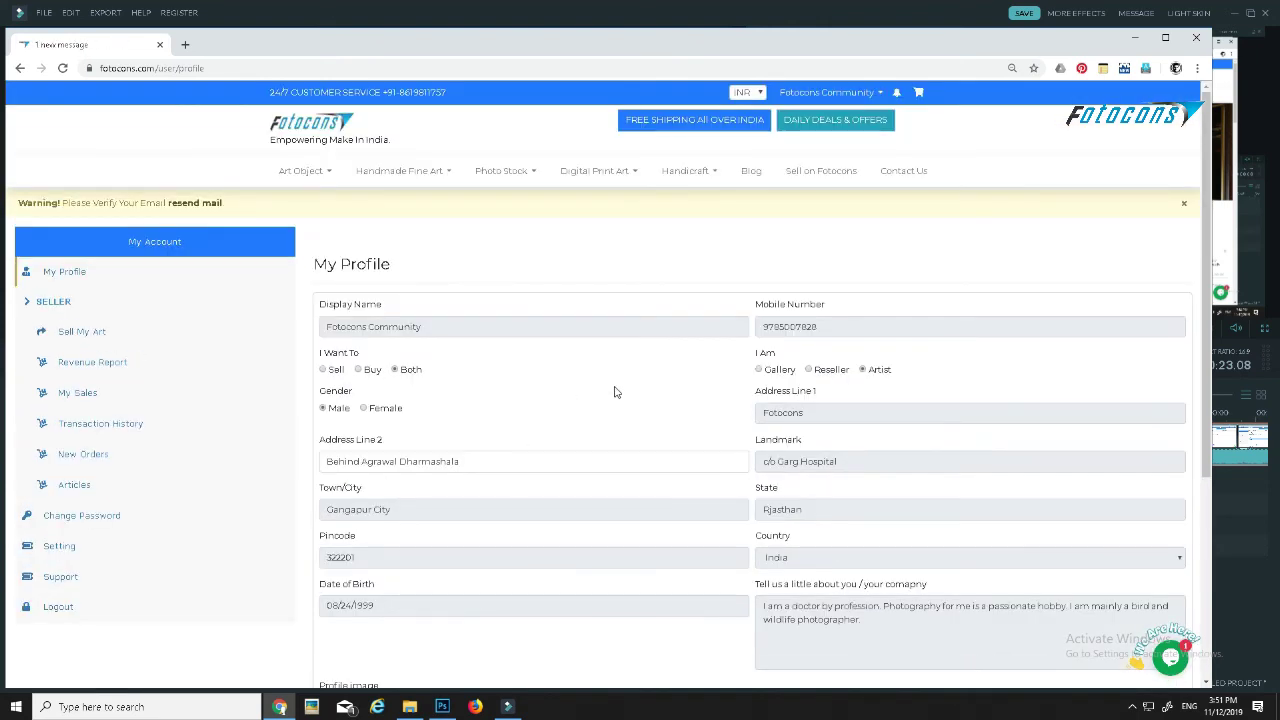
{"action": "scroll", "coordinate": [657, 388], "scroll_direction": "down", "scroll_amount": 3}
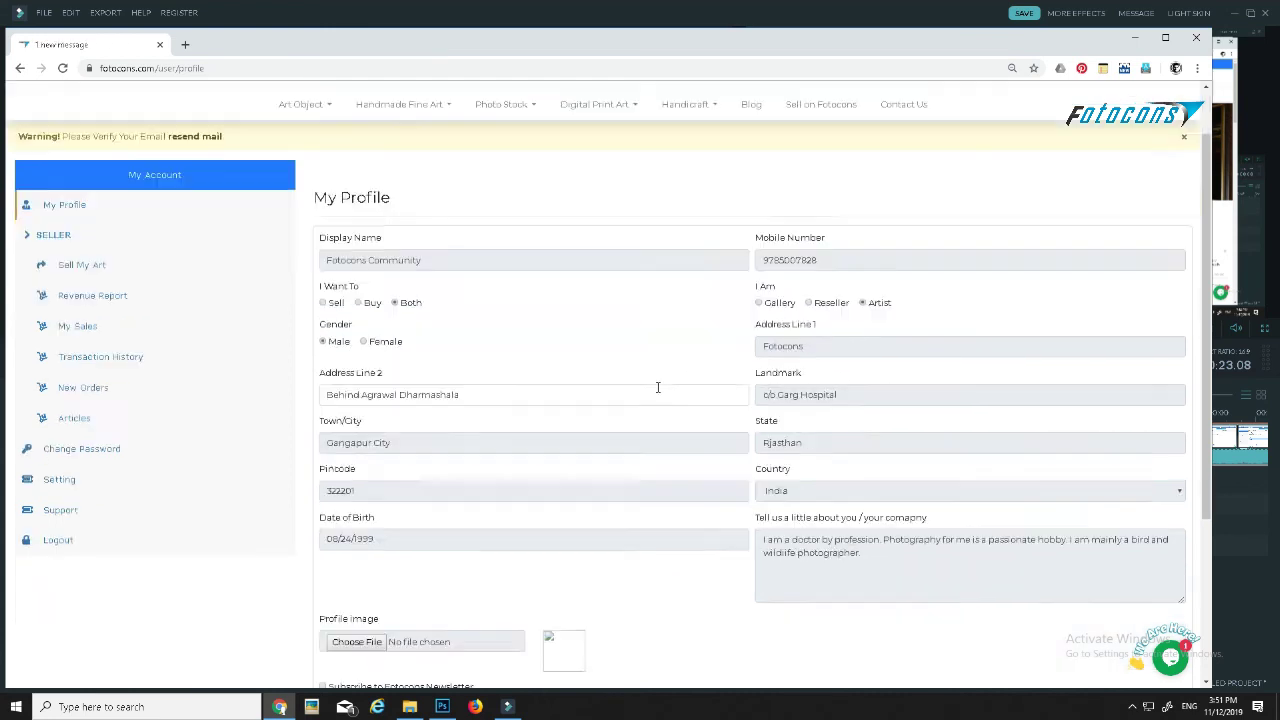
{"action": "scroll", "coordinate": [690, 549], "scroll_direction": "up", "scroll_amount": 3}
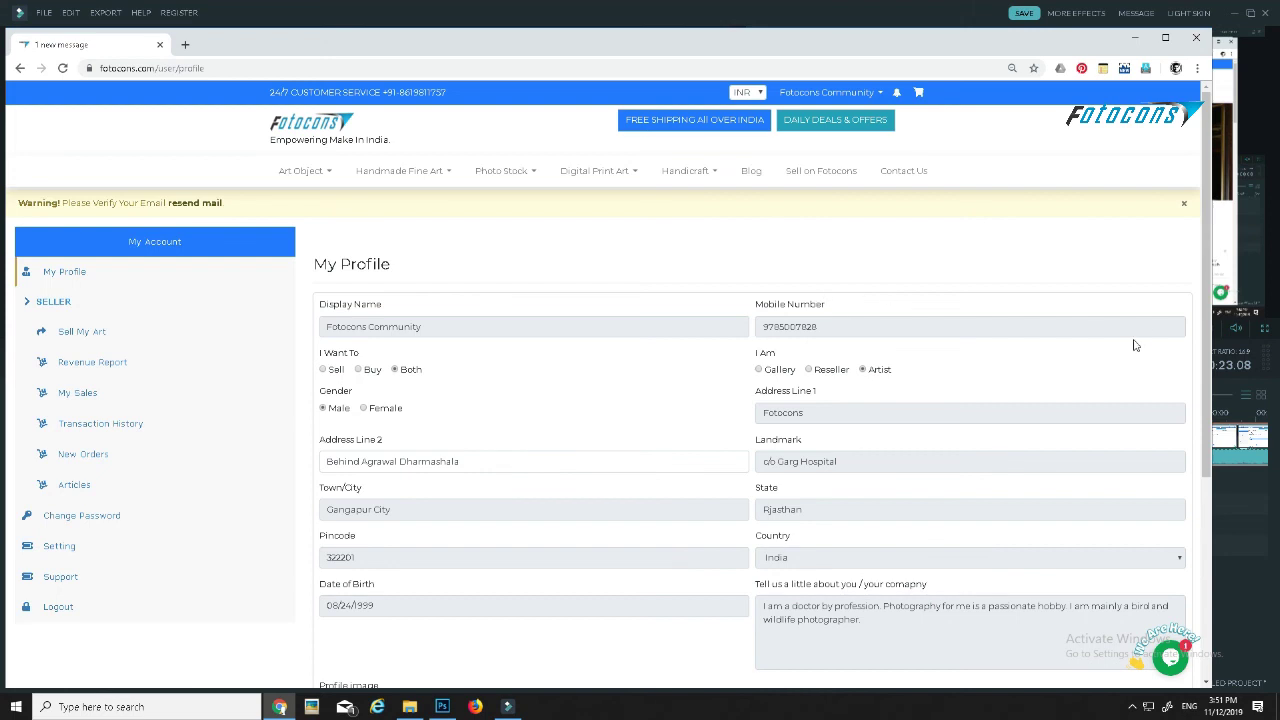
{"action": "scroll", "coordinate": [1210, 338], "scroll_direction": "down", "scroll_amount": 3}
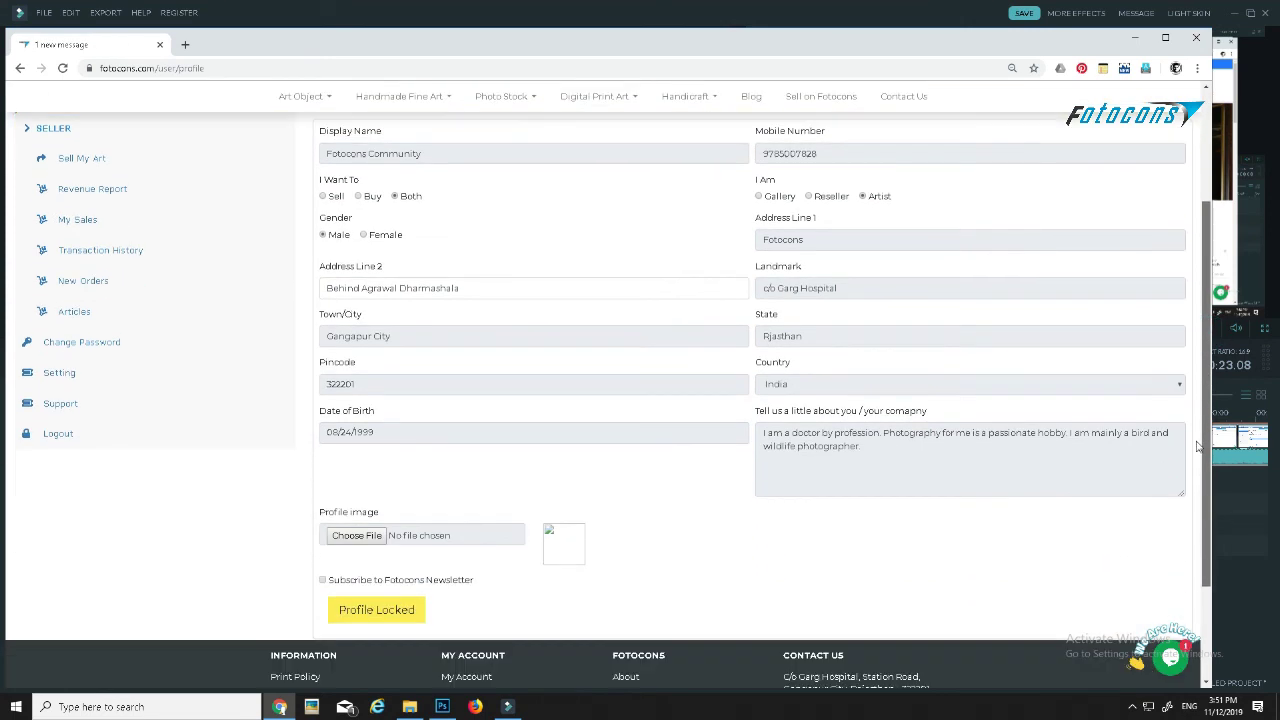
{"action": "scroll", "coordinate": [1210, 338], "scroll_direction": "up", "scroll_amount": 3}
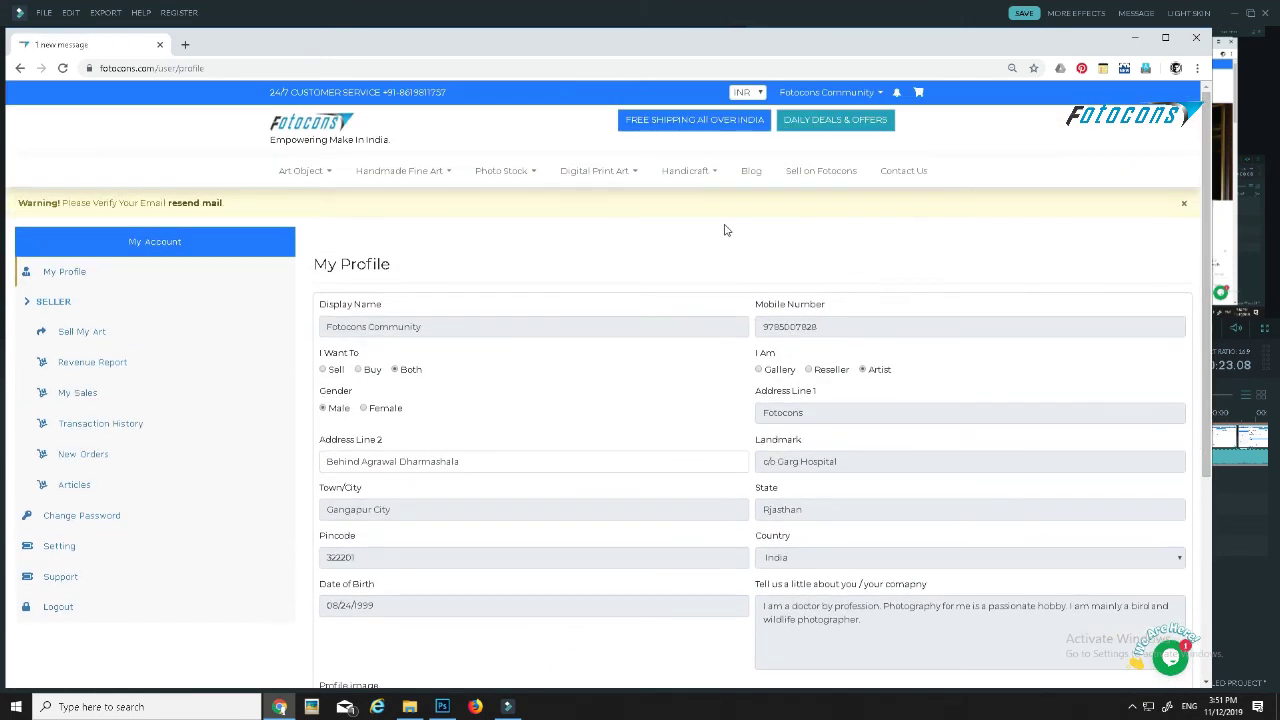